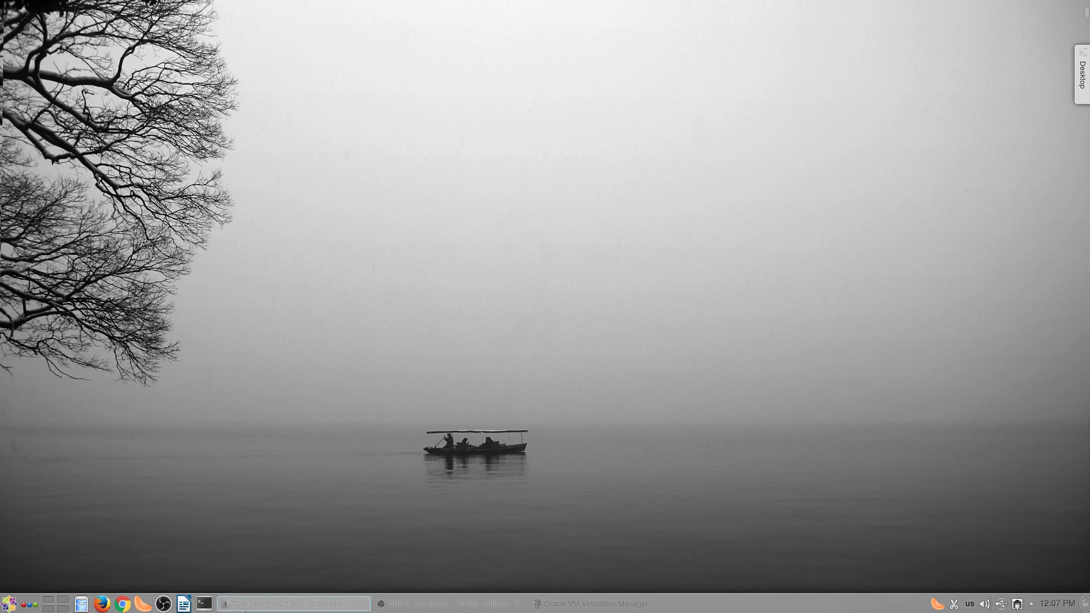
- Trigger the Ubuntu 16.04 desktop ISO download, cancel the save dialog, and minimize Firefox
{"action": "left_click", "coordinate": [248, 606]}
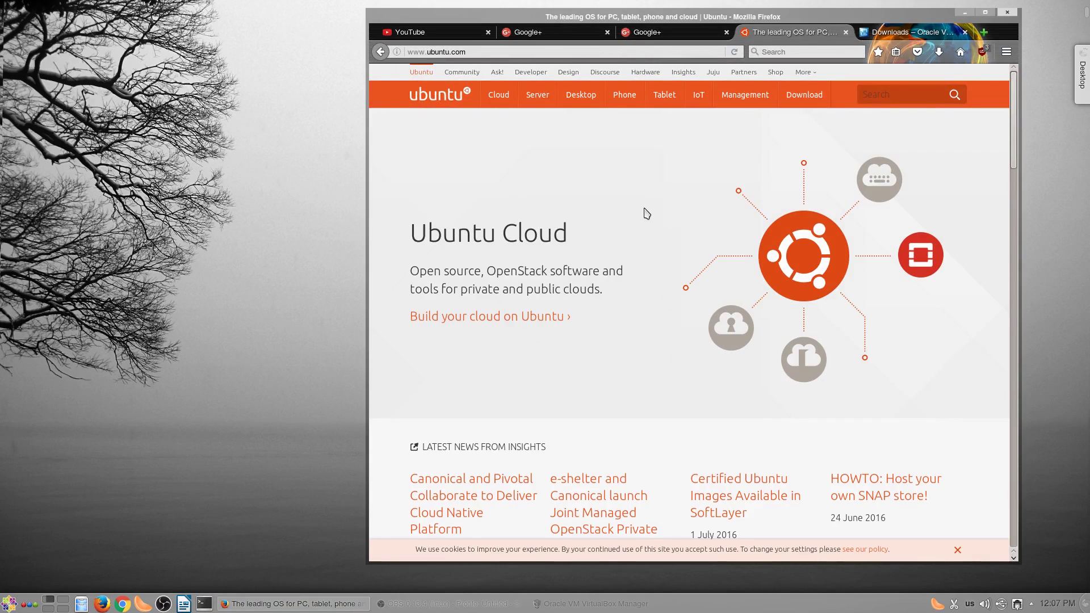
{"action": "left_click", "coordinate": [574, 98]}
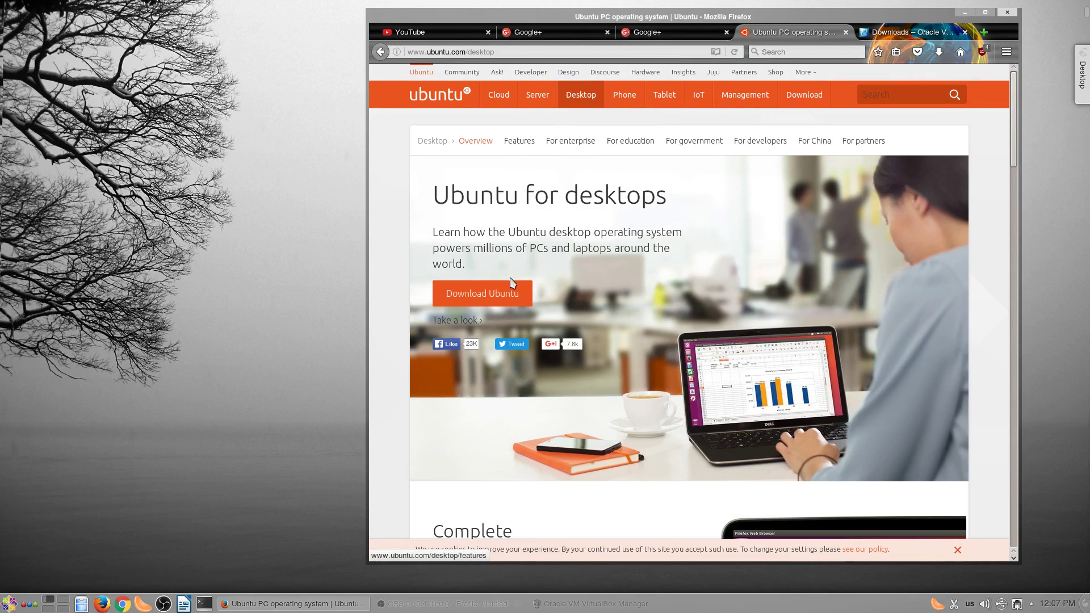
{"action": "left_click", "coordinate": [491, 298]}
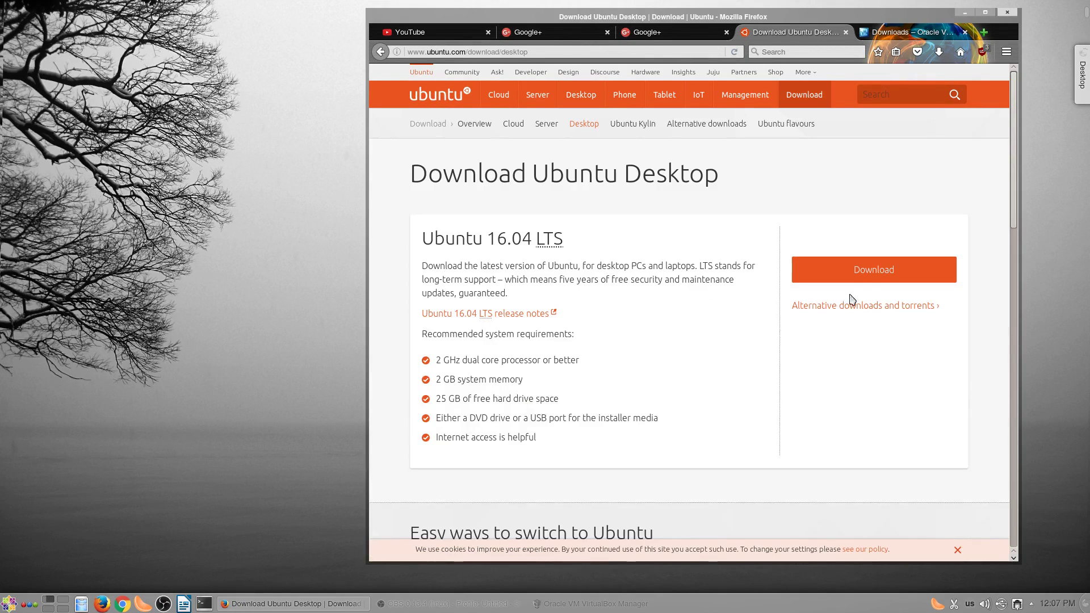
{"action": "left_click", "coordinate": [866, 280]}
{"action": "scroll", "coordinate": [829, 268], "scroll_direction": "down", "scroll_amount": 1}
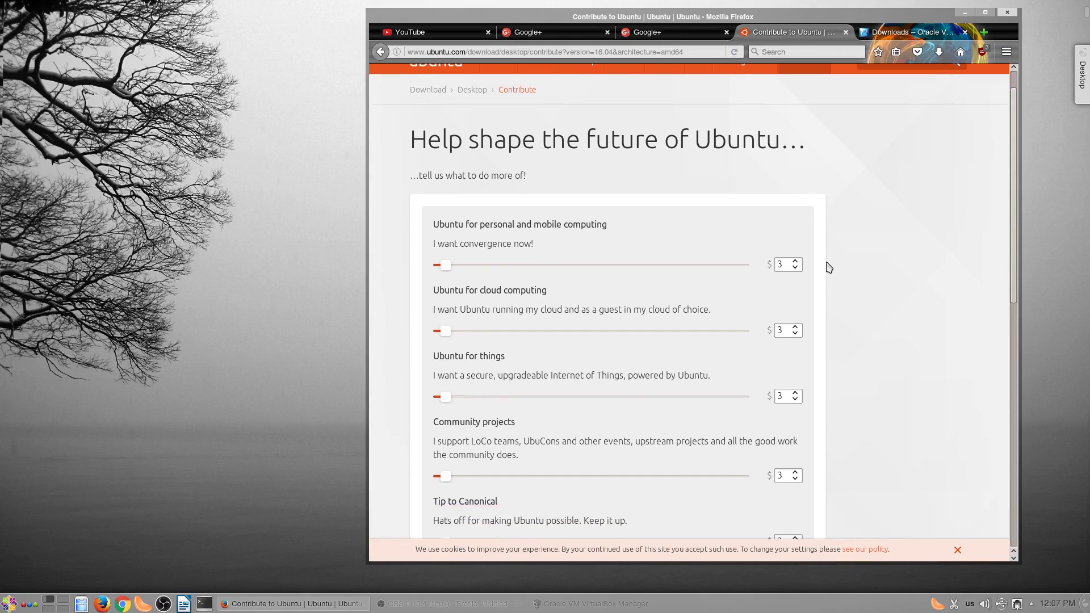
{"action": "scroll", "coordinate": [827, 268], "scroll_direction": "down", "scroll_amount": 5}
{"action": "left_click", "coordinate": [490, 461]}
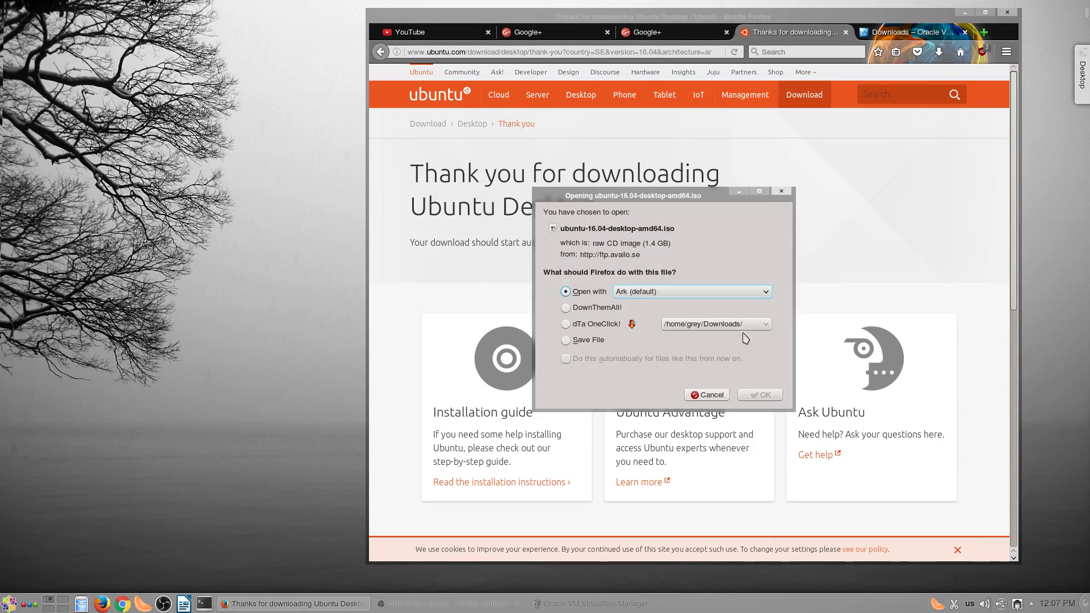
{"action": "left_click", "coordinate": [708, 394]}
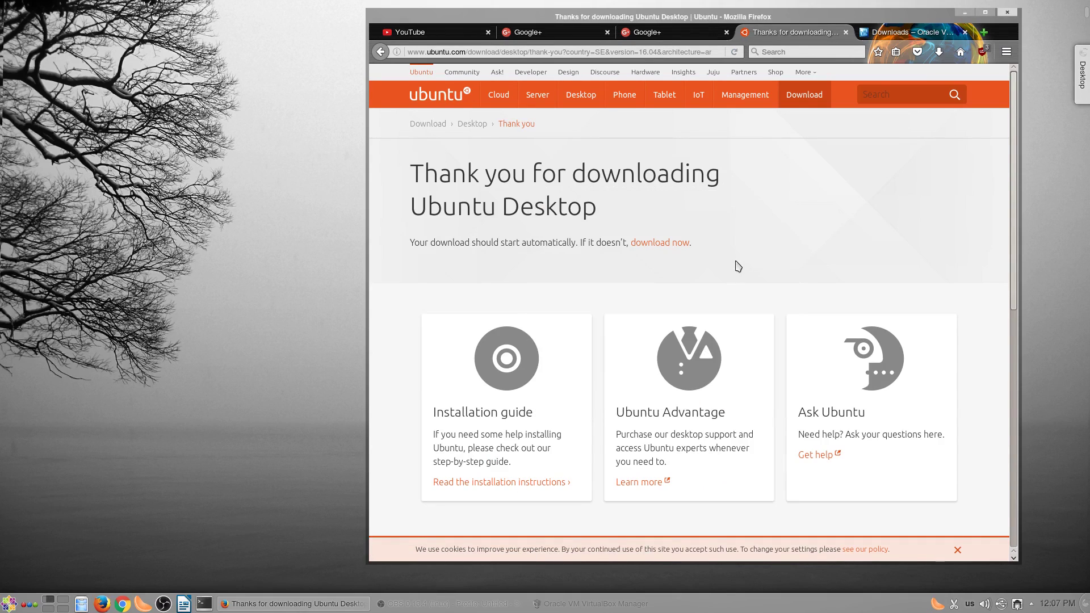
{"action": "scroll", "coordinate": [738, 264], "scroll_direction": "down", "scroll_amount": 3}
{"action": "scroll", "coordinate": [737, 264], "scroll_direction": "down", "scroll_amount": 5}
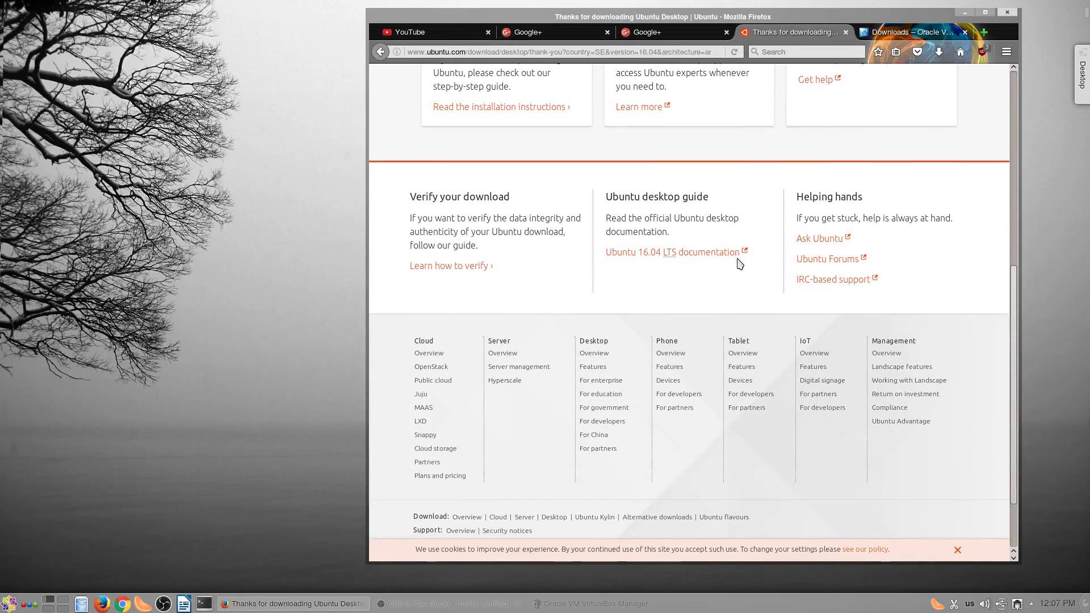
{"action": "scroll", "coordinate": [738, 306], "scroll_direction": "up", "scroll_amount": 3}
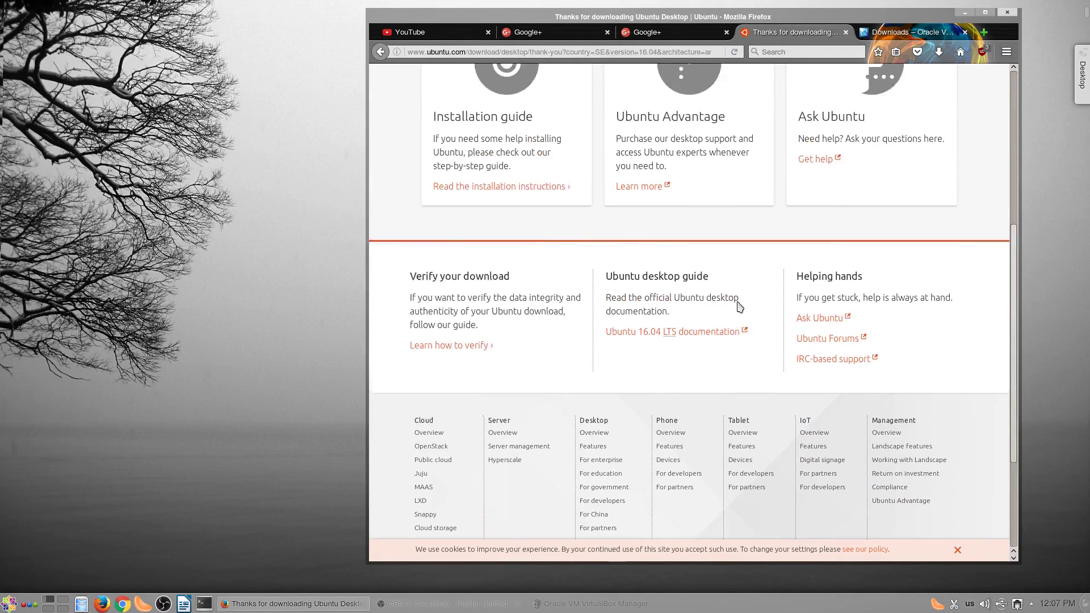
{"action": "scroll", "coordinate": [730, 400], "scroll_direction": "up", "scroll_amount": 3}
{"action": "scroll", "coordinate": [817, 151], "scroll_direction": "up", "scroll_amount": 3}
{"action": "left_click_drag", "start_coordinate": [867, 32], "coordinate": [887, 18]}
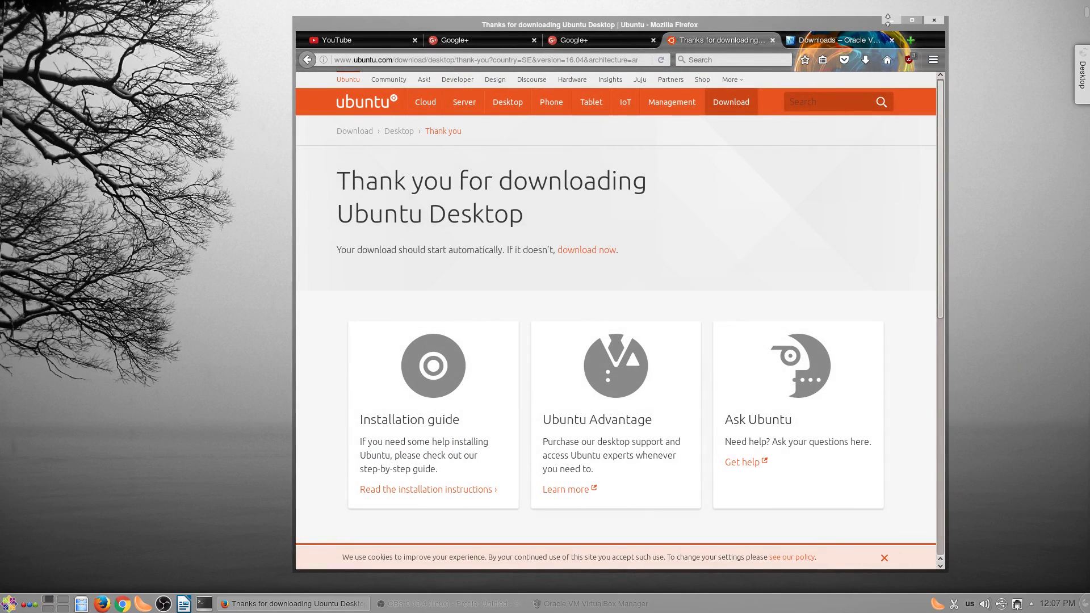
{"action": "left_click", "coordinate": [888, 19]}
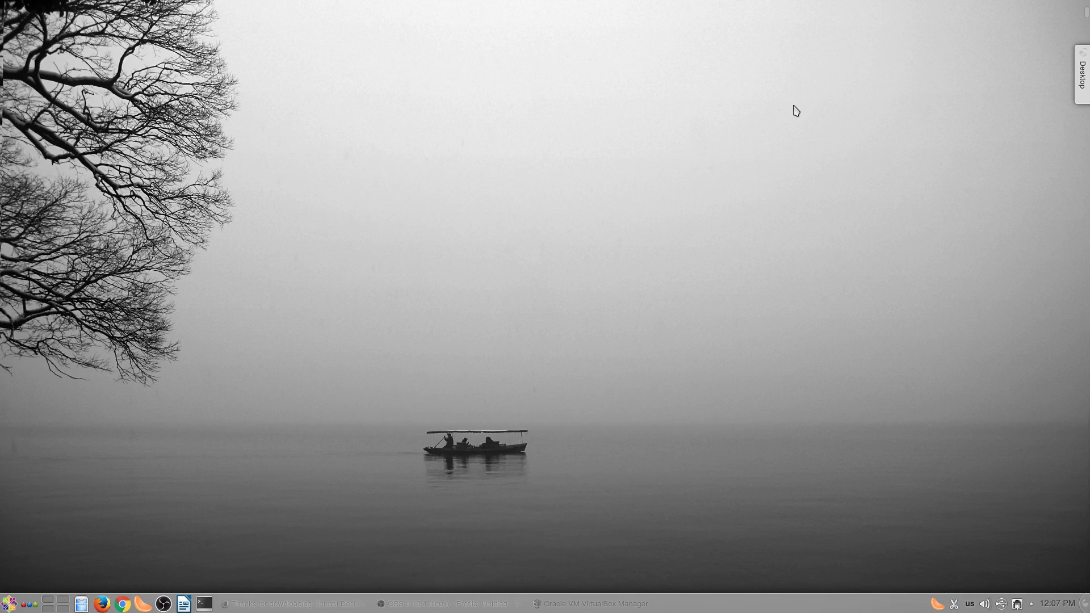
- Start the Ubuntu 16.04 VM and boot it in English via 'Try Ubuntu without installing'
{"action": "left_click", "coordinate": [648, 603]}
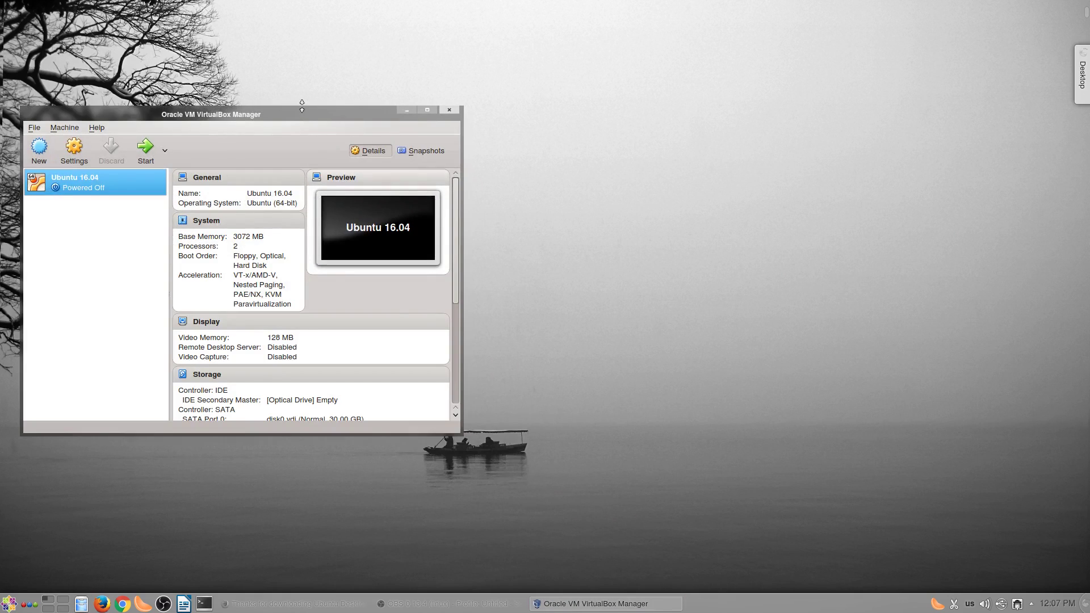
{"action": "left_click_drag", "start_coordinate": [301, 106], "coordinate": [541, 83]}
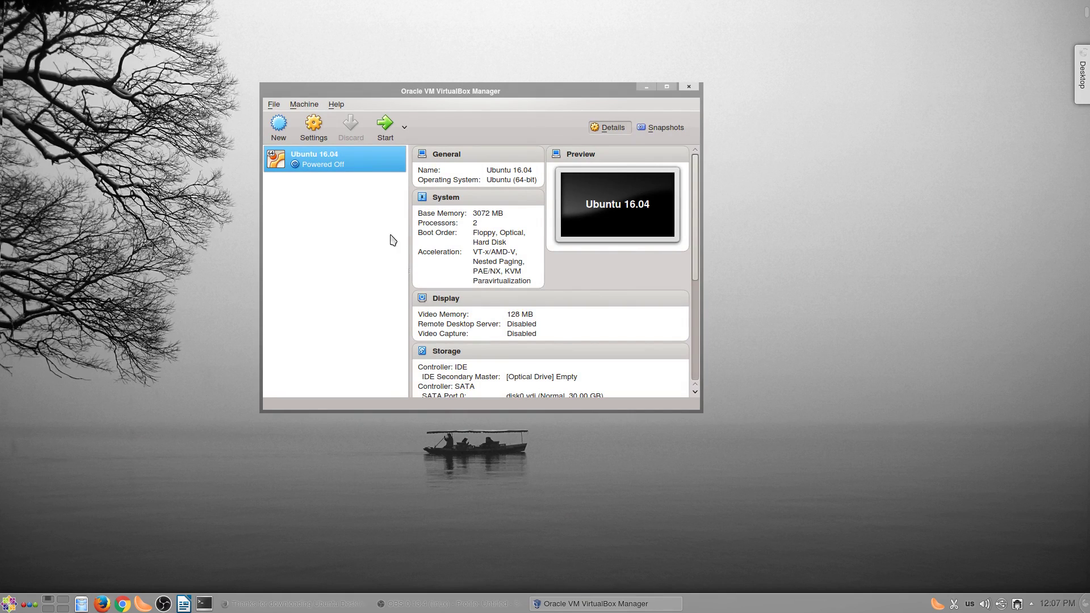
{"action": "left_click", "coordinate": [385, 134]}
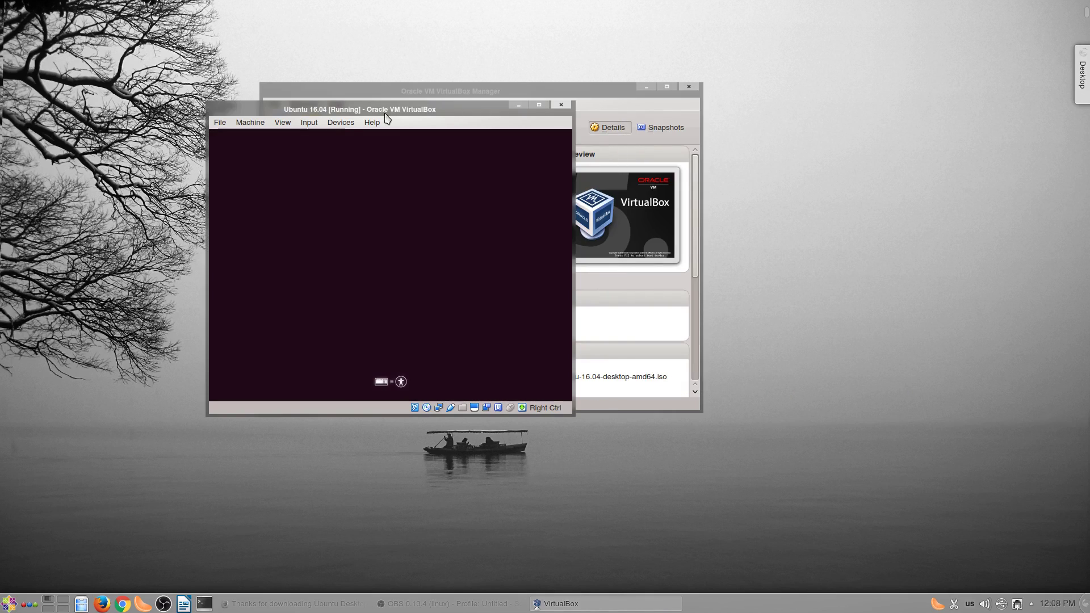
{"action": "key", "text": "Return"}
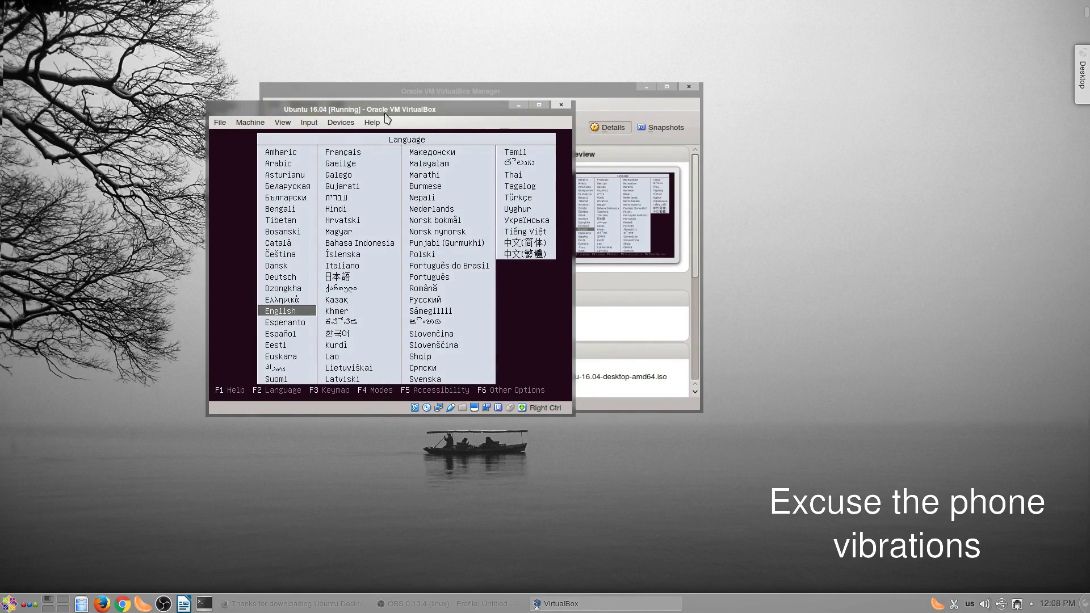
{"action": "key", "text": "Return"}
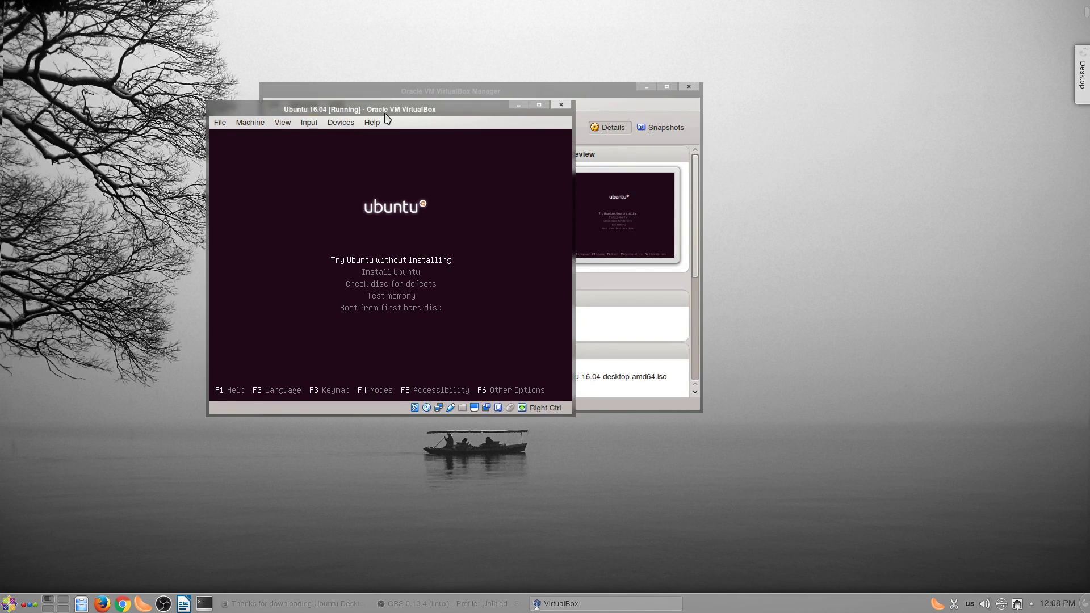
{"action": "key", "text": "Return"}
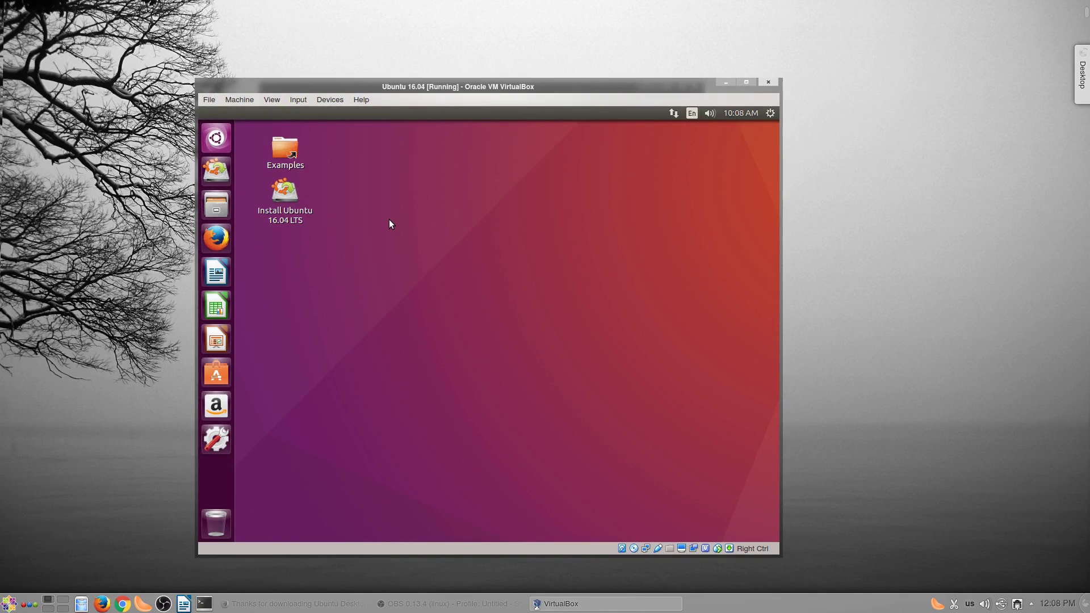
- Open a maximized terminal, become root with sudo -i, and run lsblk to see the 30G sda
{"action": "key", "text": "ctrl+alt+t"}
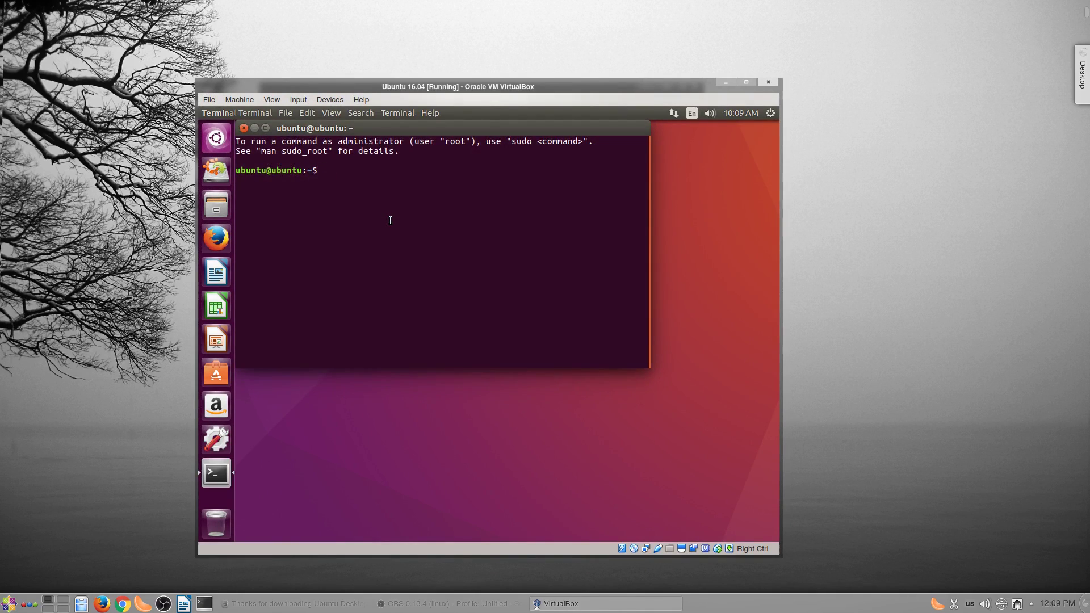
{"action": "double_click", "coordinate": [398, 129]}
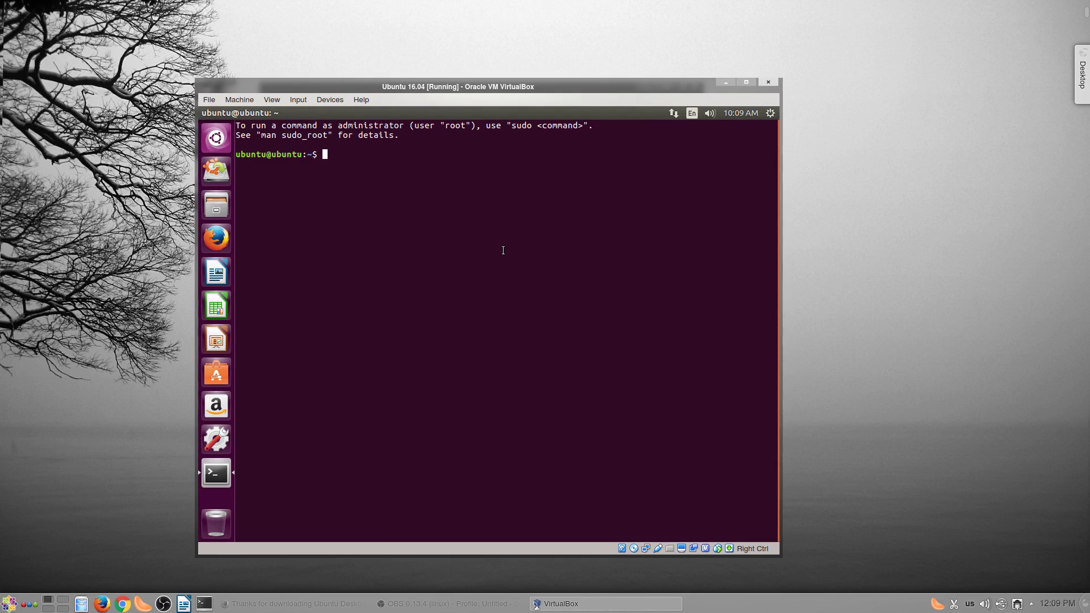
{"action": "type", "text": "sud"}
{"action": "type", "text": "o -i"}
{"action": "key", "text": "Return"}
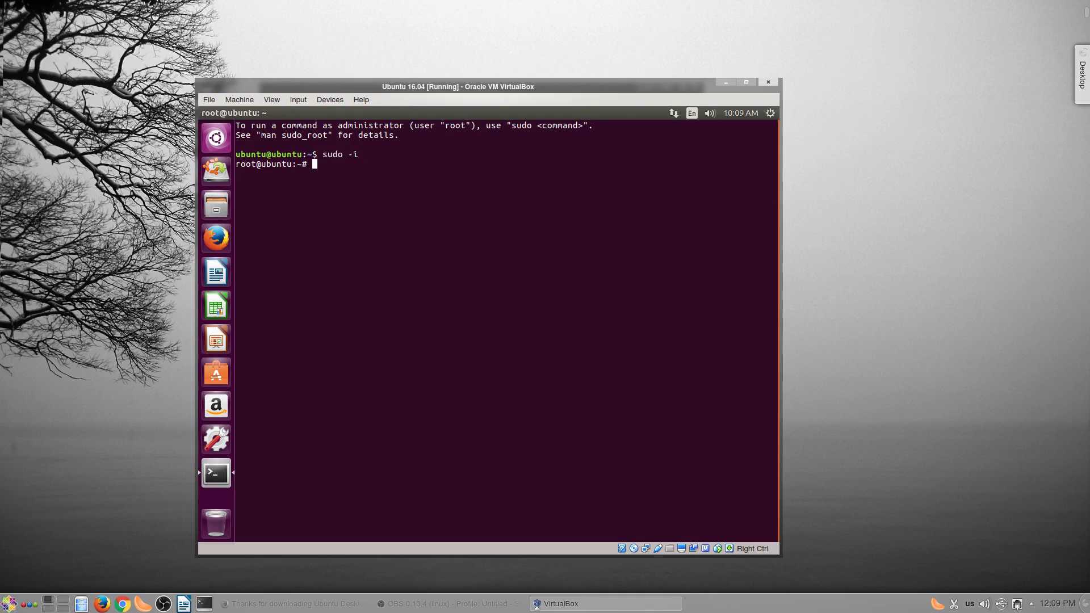
{"action": "key", "text": "ctrl+l"}
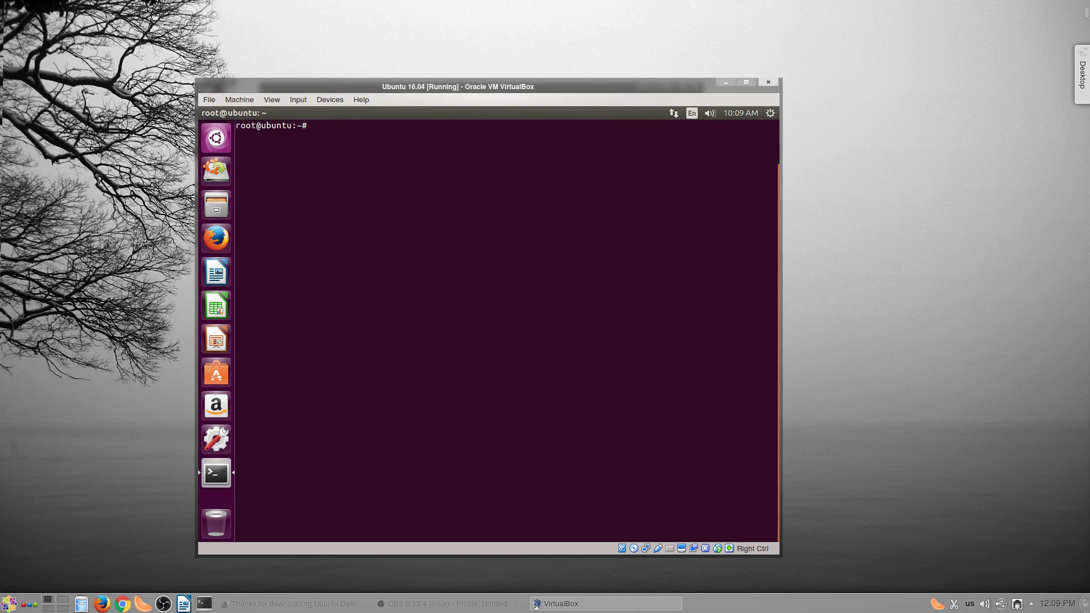
{"action": "type", "text": "lsb"}
{"action": "type", "text": "lk"}
{"action": "key", "text": "Return"}
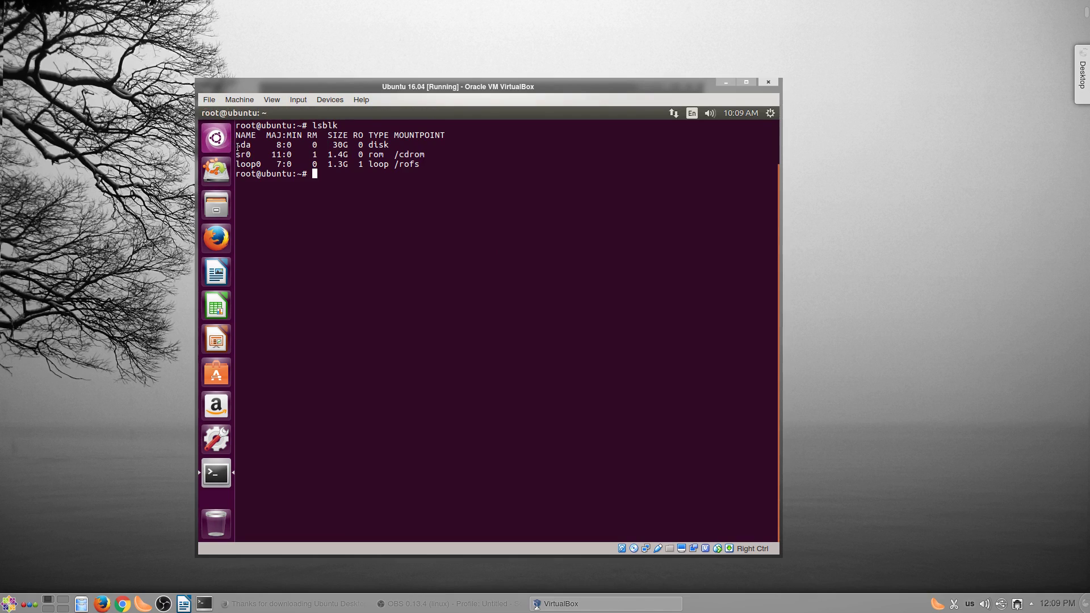
{"action": "triple_click", "coordinate": [399, 145]}
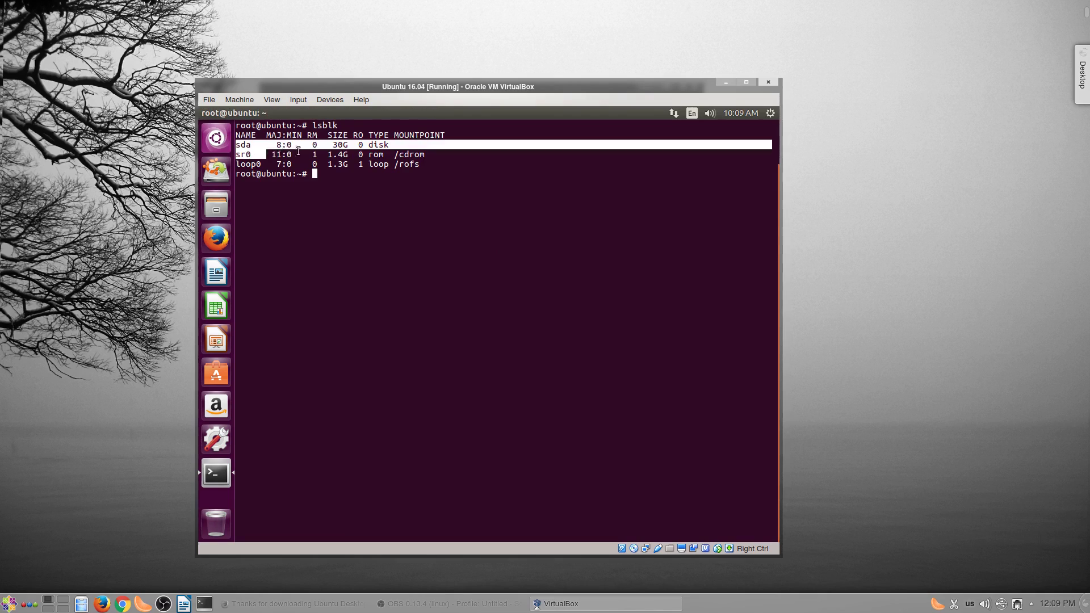
{"action": "left_click", "coordinate": [502, 280]}
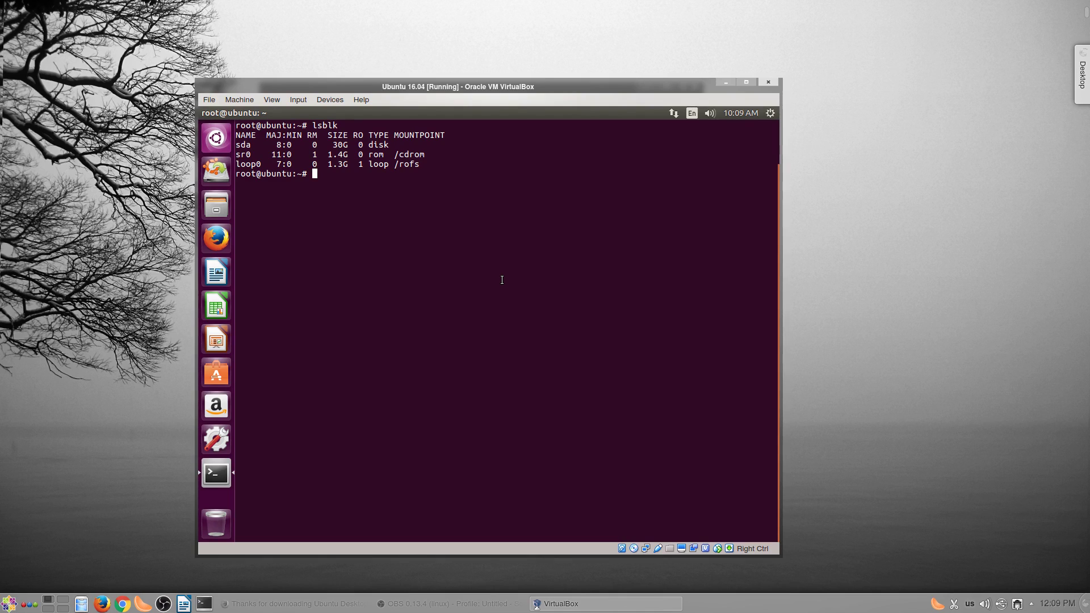
{"action": "type", "text": "f"}
{"action": "type", "text": "disk /dev/sda"}
- Run fdisk on /dev/sda and create a 512 MiB primary first partition
{"action": "key", "text": "Return"}
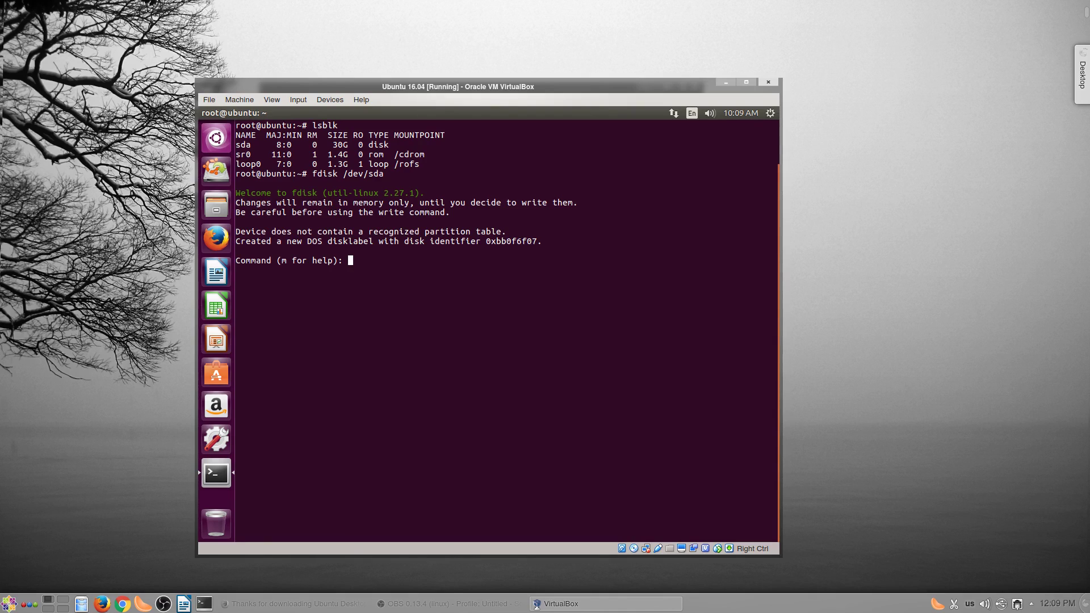
{"action": "type", "text": "n"}
{"action": "key", "text": "Return"}
{"action": "key", "text": "Return"}
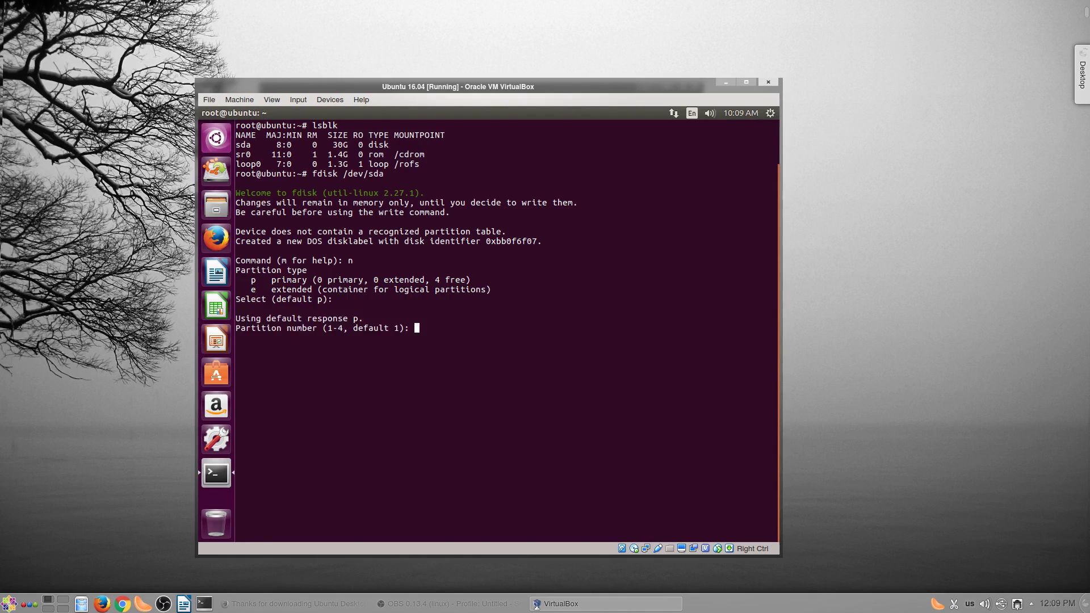
{"action": "key", "text": "Return"}
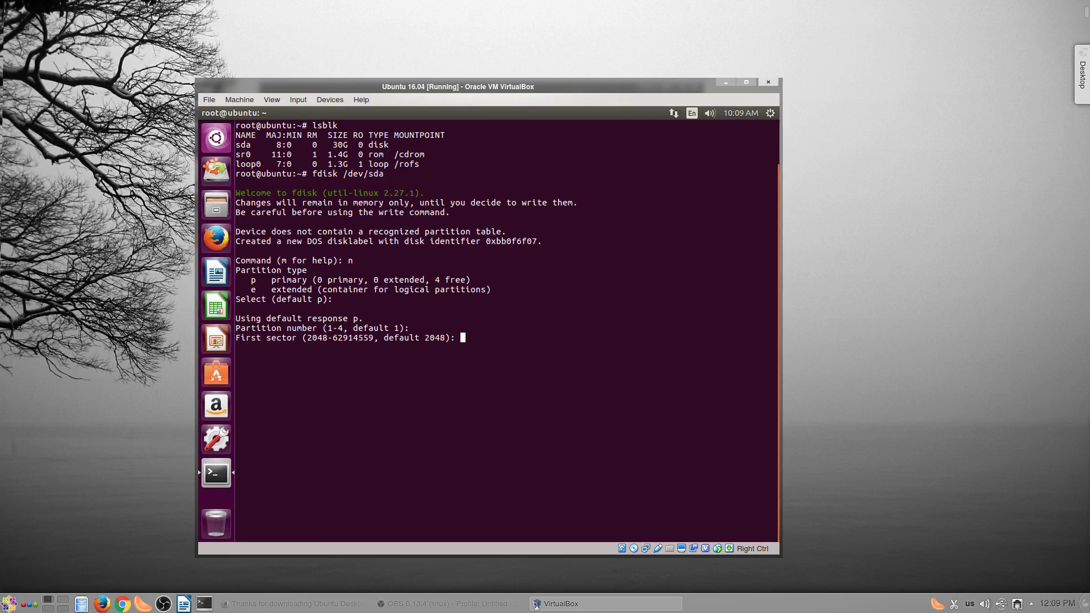
{"action": "key", "text": "Return"}
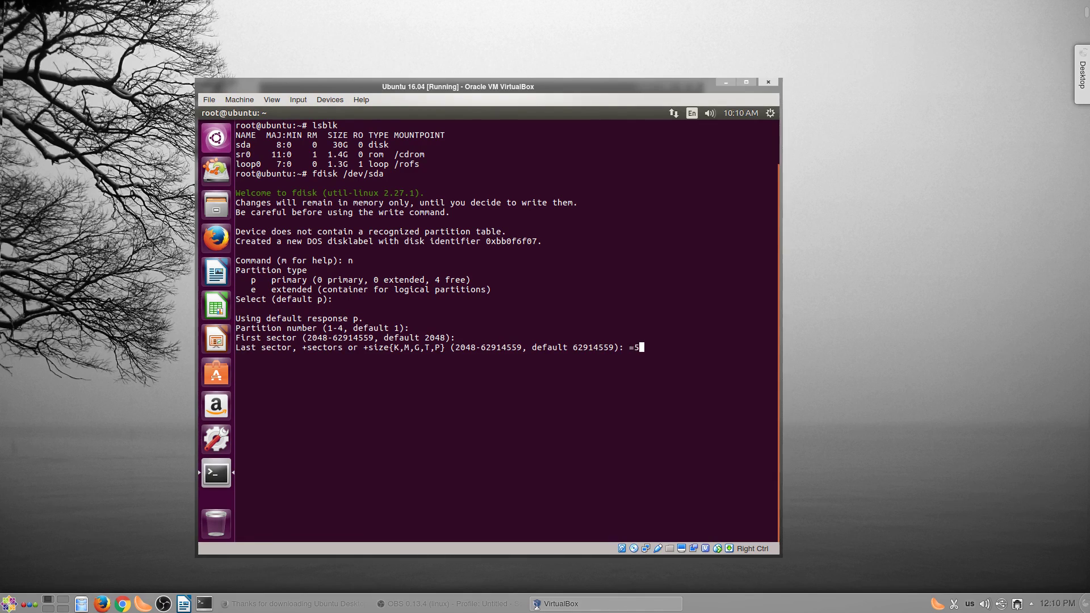
{"action": "type", "text": "+"}
{"action": "type", "text": "512M"}
{"action": "key", "text": "Return"}
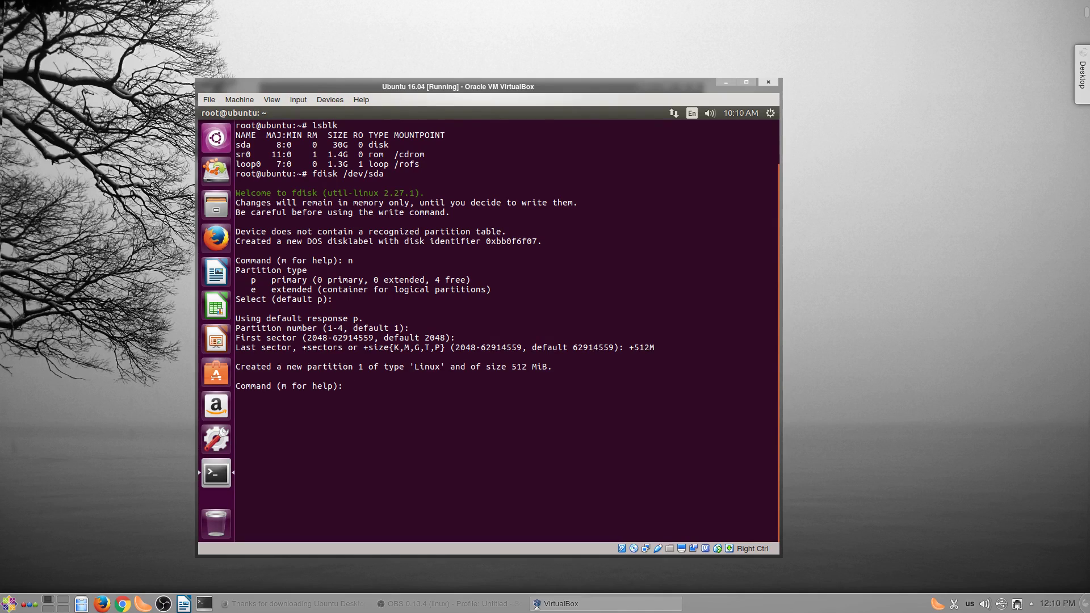
{"action": "type", "text": "n"}
- Add partition 2 filling the disk, set its type to Linux LVM (8e), and write the table
{"action": "key", "text": "Return"}
{"action": "key", "text": "Return"}
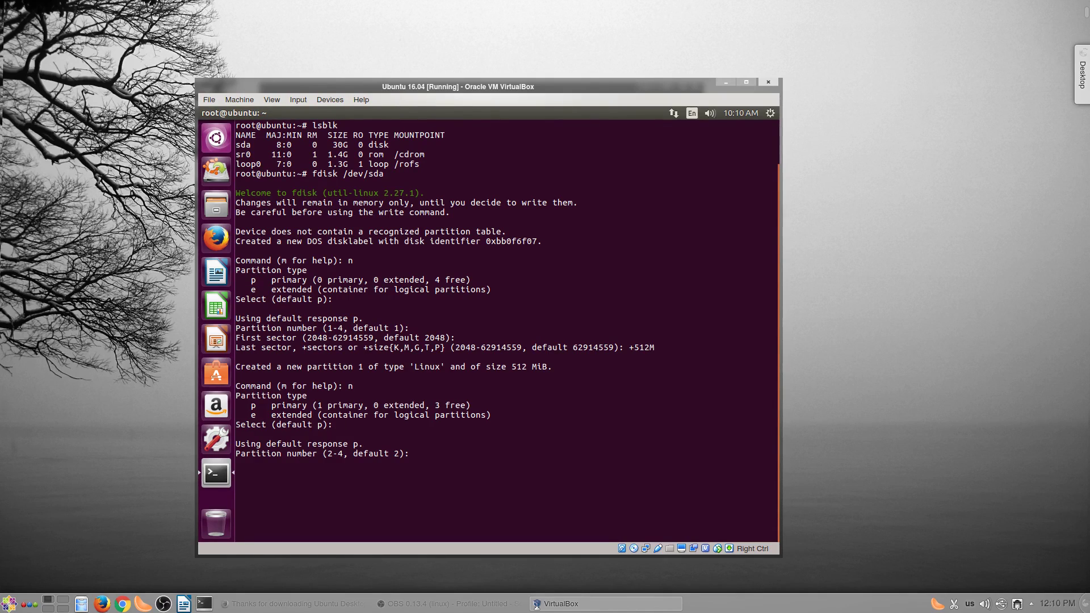
{"action": "key", "text": "Return"}
{"action": "key", "text": "Return"}
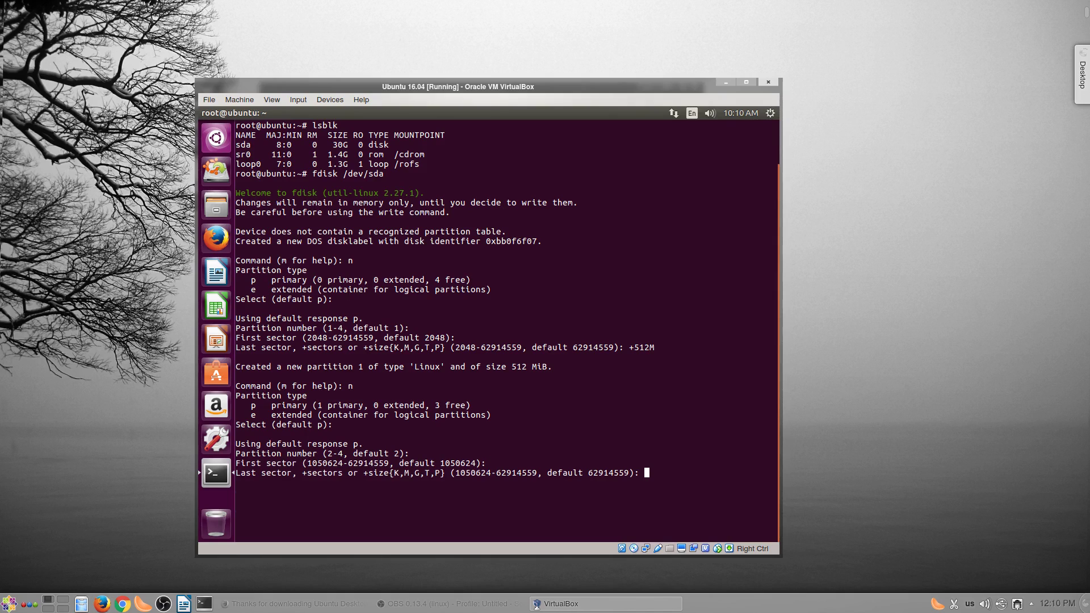
{"action": "key", "text": "Return"}
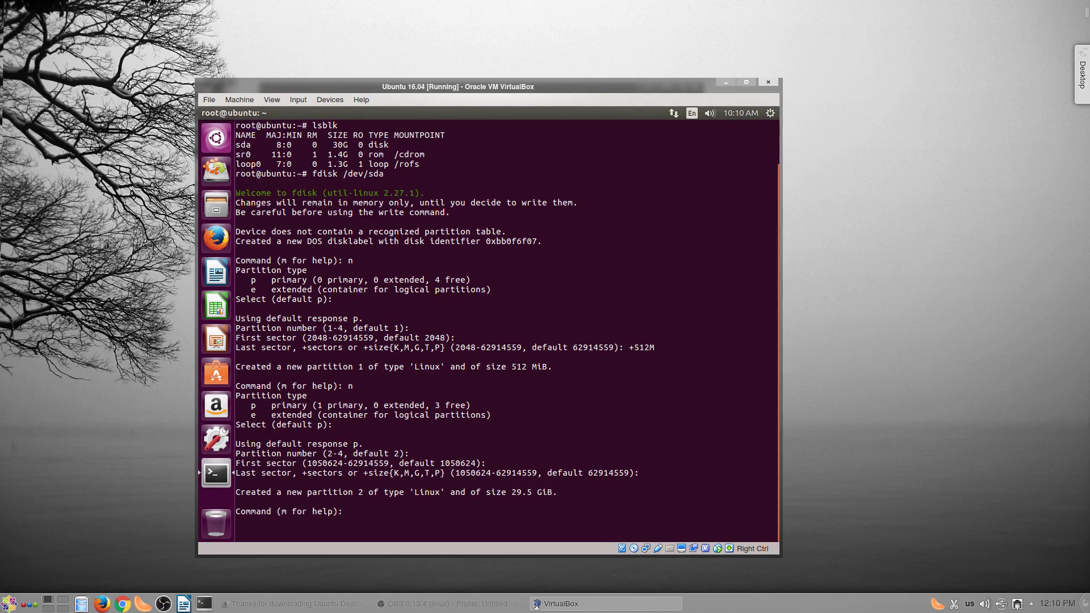
{"action": "type", "text": "t"}
{"action": "key", "text": "Return"}
{"action": "key", "text": "Return"}
{"action": "type", "text": "8e"}
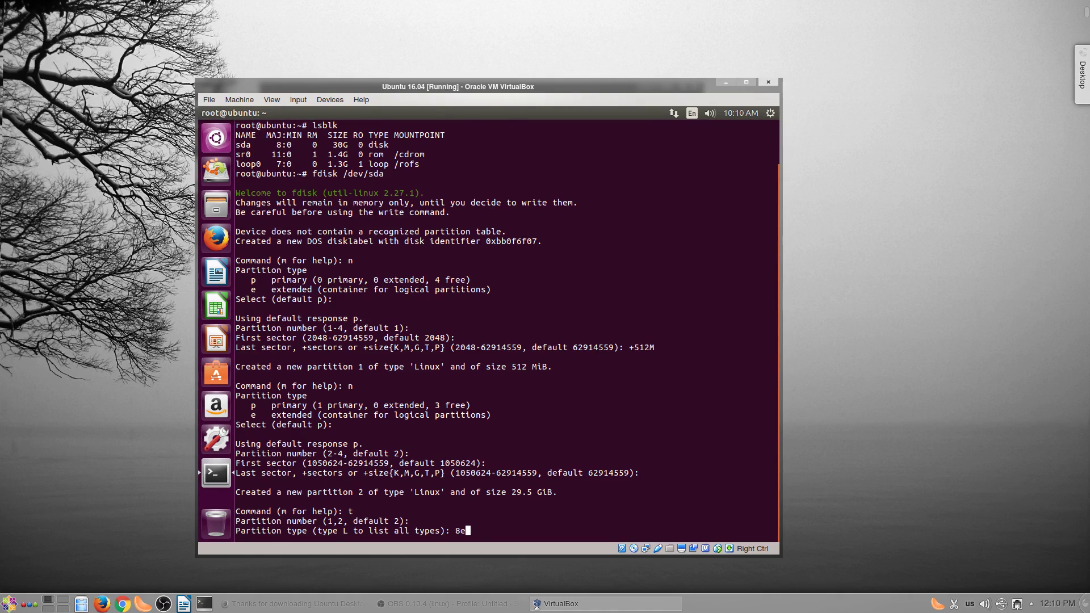
{"action": "key", "text": "Return"}
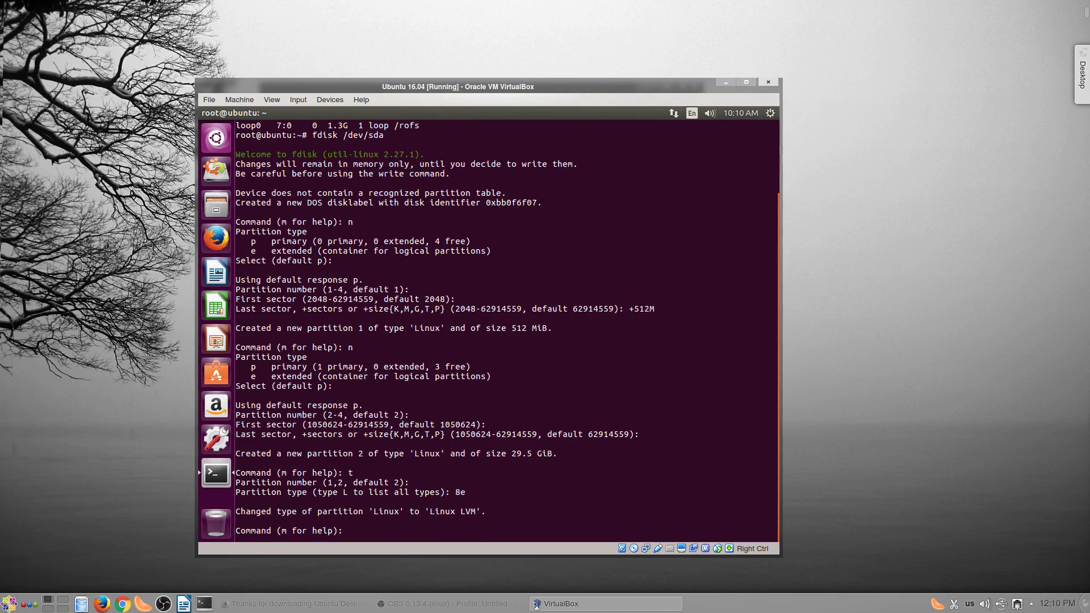
{"action": "type", "text": "w"}
{"action": "key", "text": "Return"}
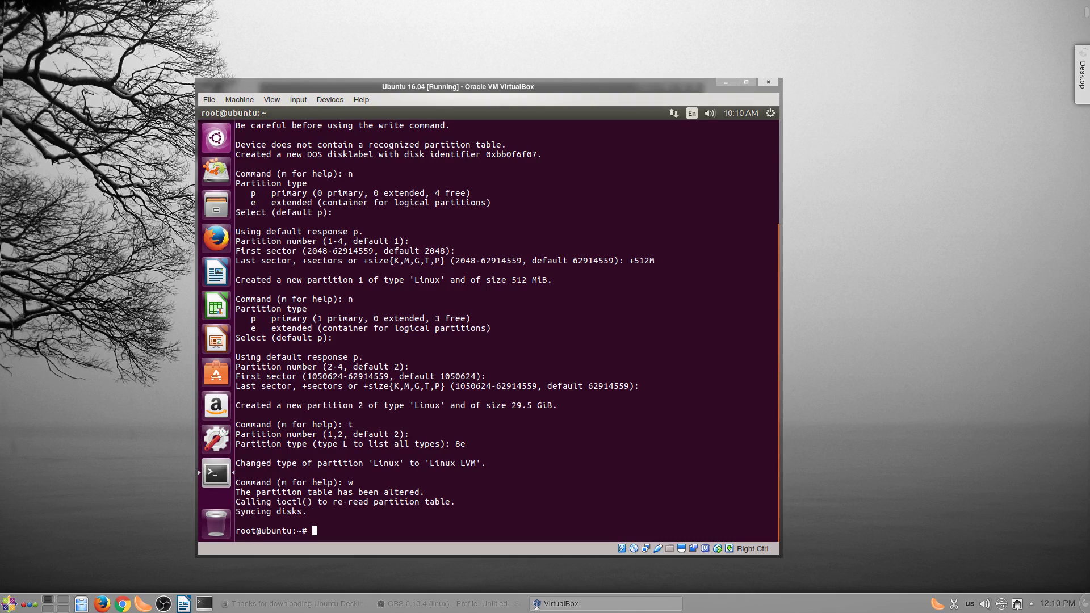
- Enter 'cryptsetup luksFormat -c aes-xts-plain64:sha512 -h sha512 /dev/sda2', fixing typos and dropping the key-size option
{"action": "key", "text": "ctrl+l"}
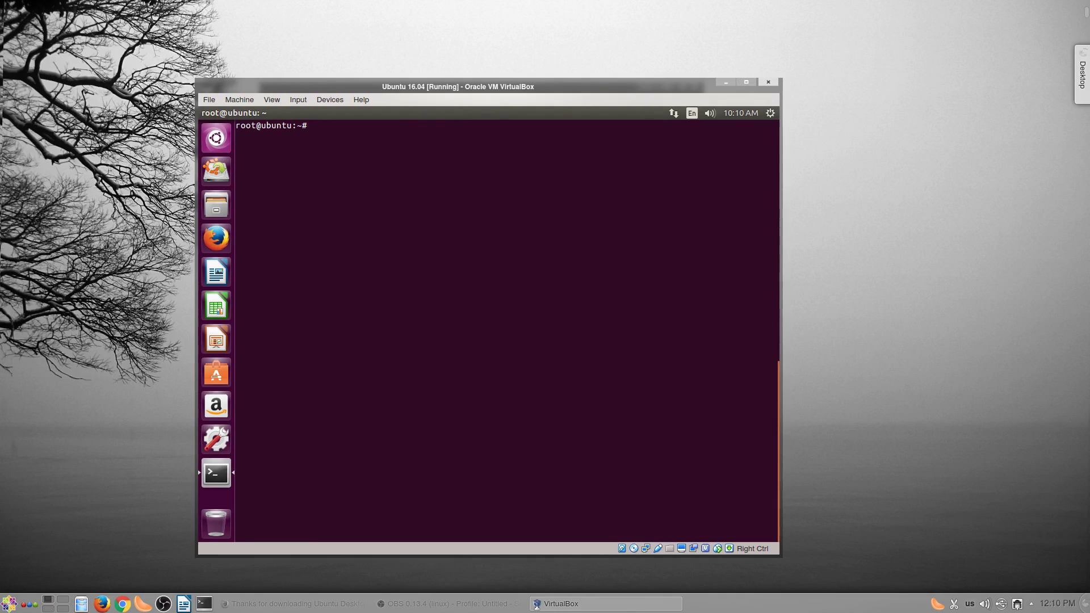
{"action": "type", "text": "cr"}
{"action": "type", "text": "yptsetup "}
{"action": "type", "text": "lukS"}
{"action": "key", "text": "BackSpace"}
{"action": "type", "text": "sFormat"}
{"action": "type", "text": " -c ae"}
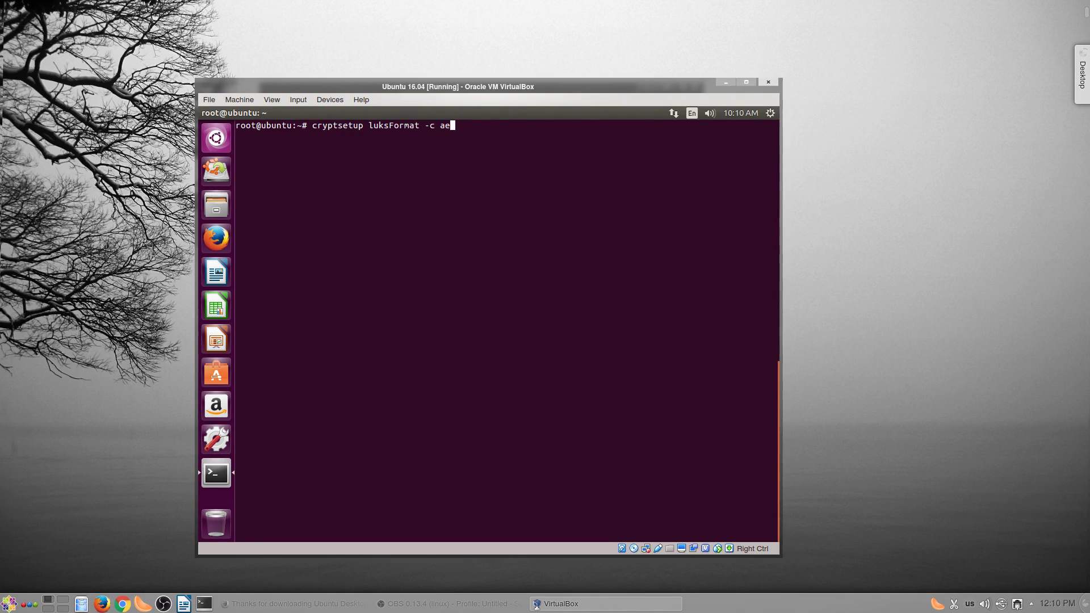
{"action": "type", "text": "s-xt"}
{"action": "type", "text": "s-plain"}
{"action": "type", "text": "64"}
{"action": "type", "text": ":sha51"}
{"action": "type", "text": "2"}
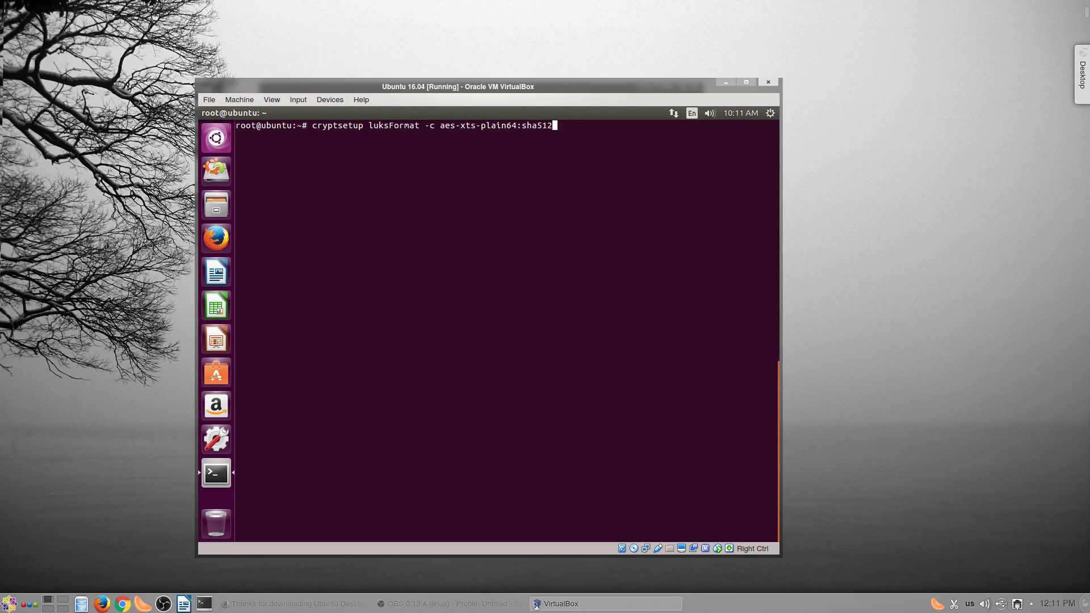
{"action": "type", "text": "-h "}
{"action": "type", "text": "sha51"}
{"action": "type", "text": "2 -"}
{"action": "type", "text": "s"}
{"action": "key", "text": "BackSpace"}
{"action": "key", "text": "BackSpace"}
{"action": "key", "text": "BackSpace"}
{"action": "type", "text": "/dev/"}
{"action": "type", "text": "sda2"}
- Run luksFormat on /dev/sda2, confirm the overwrite, and enter and verify the passphrase
{"action": "key", "text": "Return"}
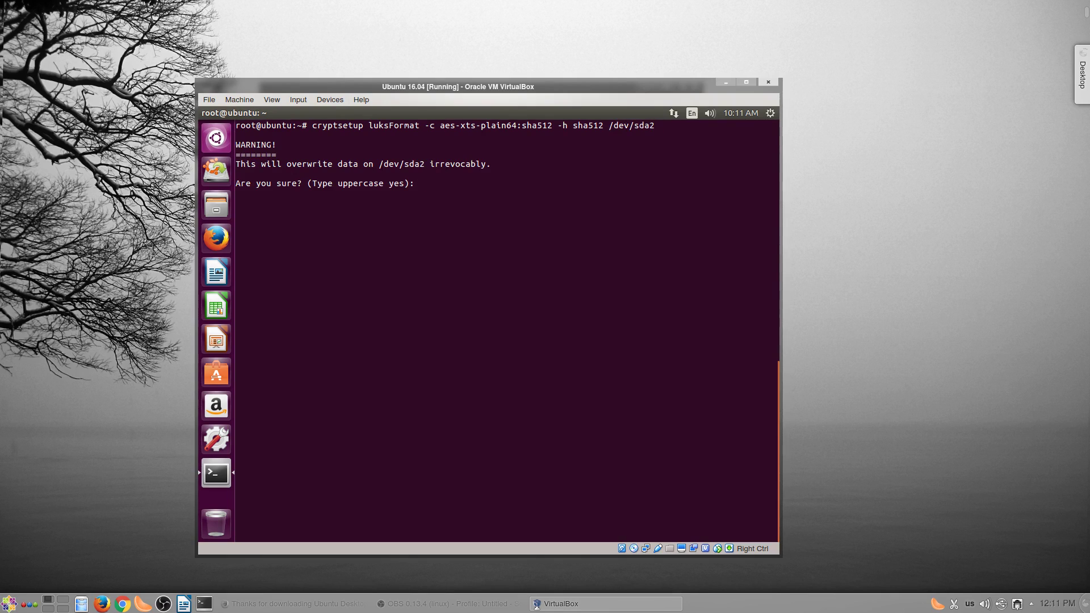
{"action": "type", "text": "Y"}
{"action": "type", "text": "ES"}
{"action": "key", "text": "Return"}
{"action": "key", "text": "Return"}
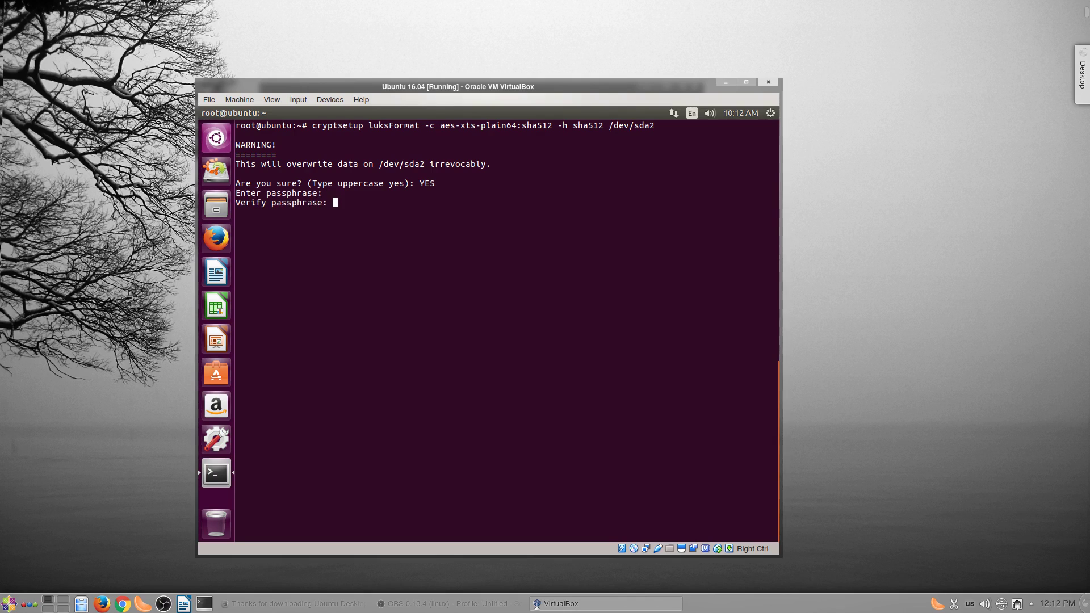
{"action": "key", "text": "Return"}
{"action": "type", "text": "cryptse"}
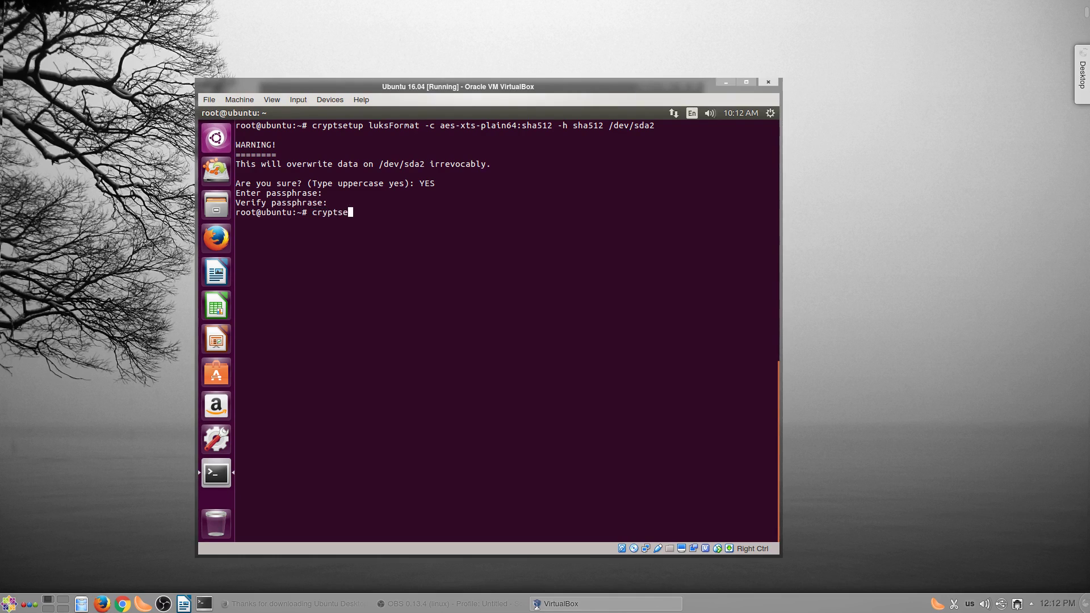
{"action": "type", "text": "t"}
{"action": "type", "text": "up luksO"}
{"action": "type", "text": "pen "}
{"action": "type", "text": "/dev/sda2 "}
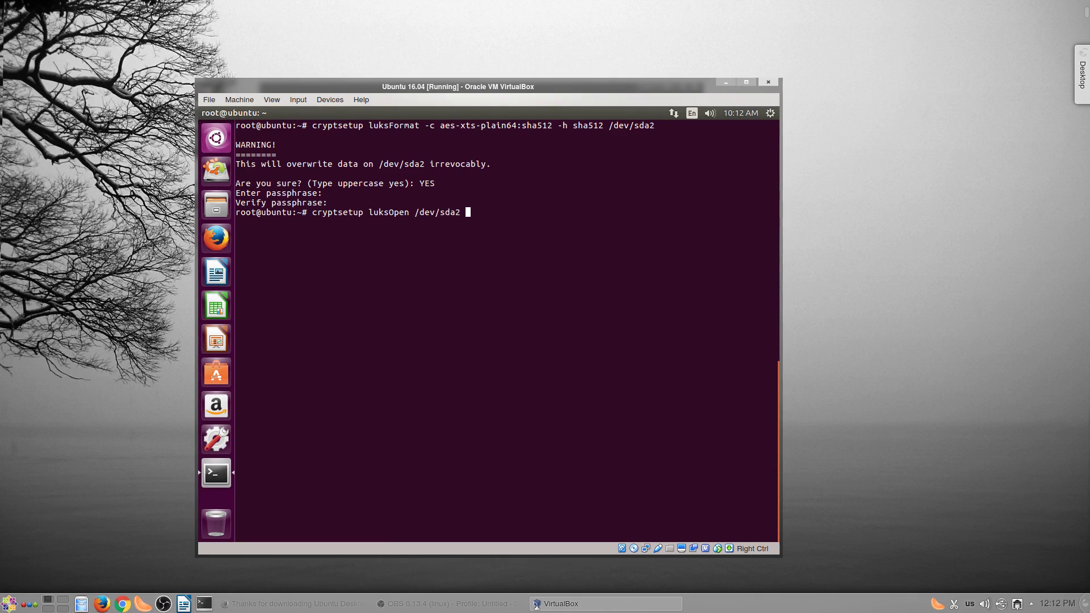
{"action": "type", "text": "sda"}
{"action": "type", "text": "2-crypt"}
- Run 'cryptsetup luksOpen /dev/sda2 sda2-crypt' and enter the passphrase
{"action": "key", "text": "Return"}
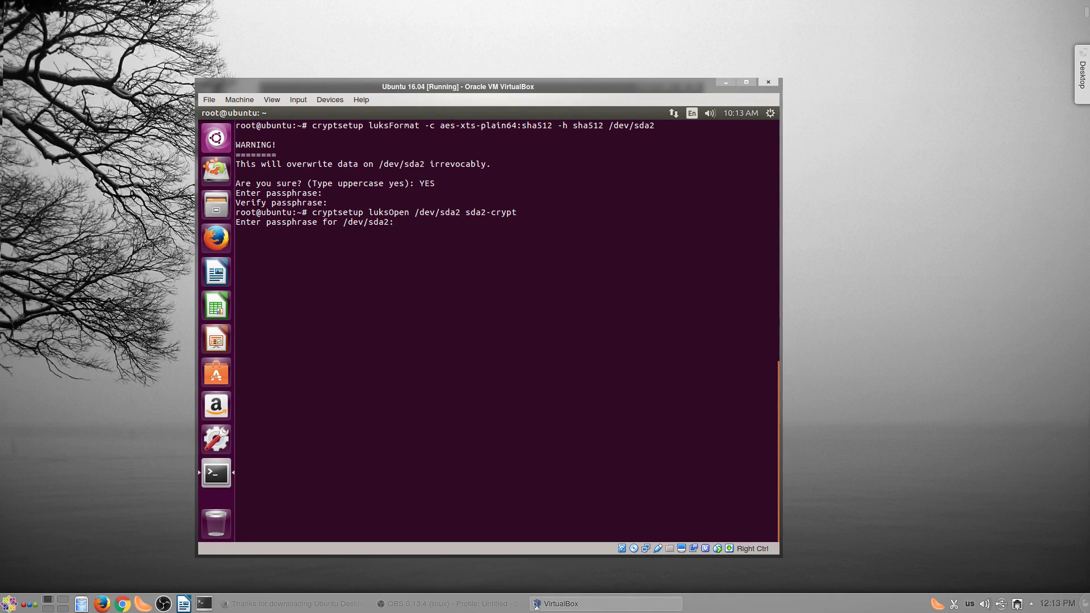
{"action": "key", "text": "Return"}
{"action": "type", "text": "pvcreate"}
{"action": "type", "text": " /dev/mapper"}
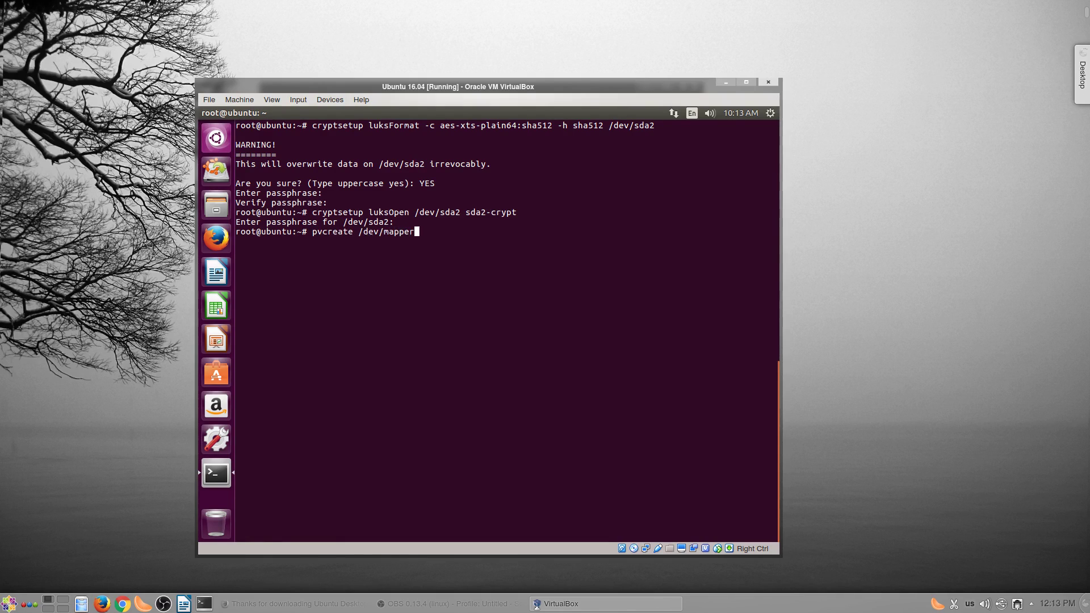
{"action": "type", "text": "/sda2/c"}
- Run 'pvcreate /dev/mapper/sda2-crypt', then 'vgcreate ubu /dev/mapper/sda2-crypt'
{"action": "key", "text": "BackSpace"}
{"action": "key", "text": "BackSpace"}
{"action": "type", "text": "-crypt"}
{"action": "key", "text": "Return"}
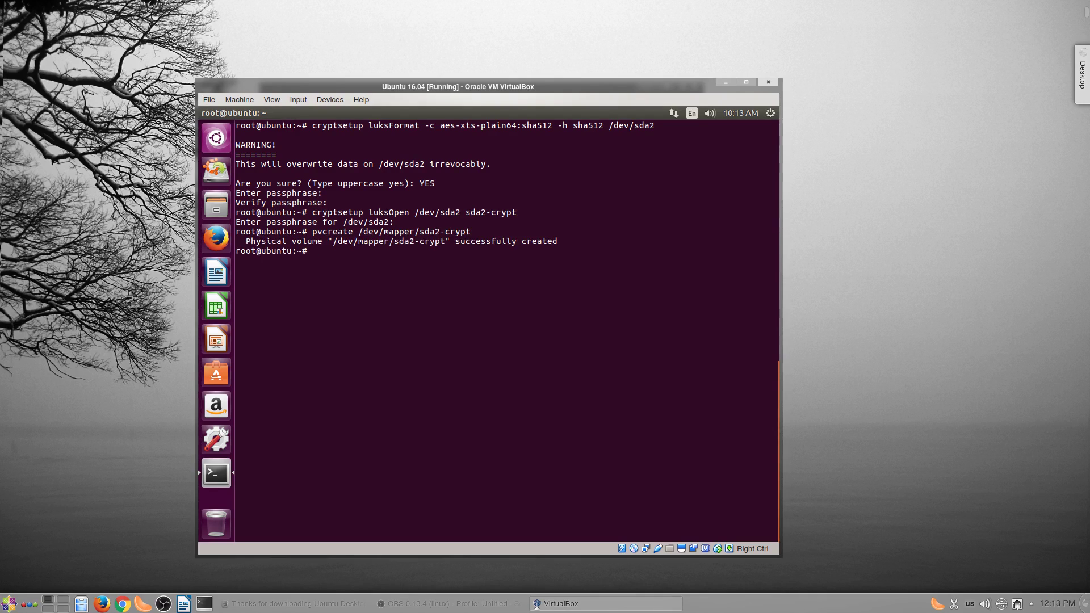
{"action": "type", "text": "vg"}
{"action": "type", "text": "create"}
{"action": "type", "text": "ubu"}
{"action": "type", "text": " /d"}
{"action": "type", "text": "ev/mapper/sda2"}
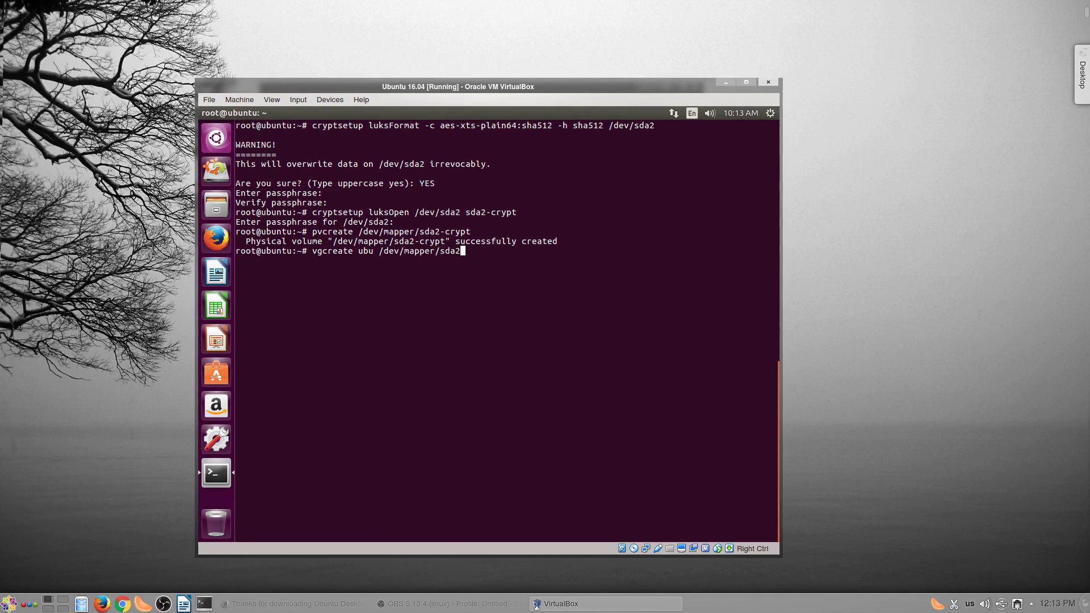
{"action": "type", "text": "-crypt"}
{"action": "key", "text": "Return"}
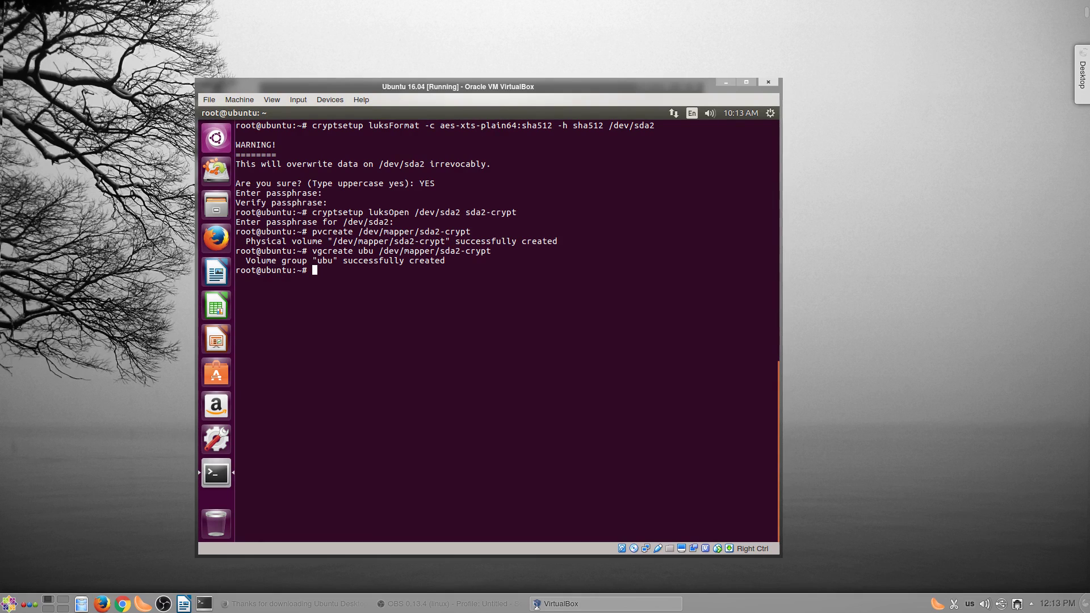
{"action": "type", "text": "lvcreate"}
{"action": "type", "text": " -C "}
{"action": "type", "text": "y"}
{"action": "type", "text": "4G"}
{"action": "type", "text": " -"}
{"action": "type", "text": "n swa"}
{"action": "type", "text": "p"}
- Correct the size value and run 'lvcreate -C y -L 4G -n swap ubu'
{"action": "key", "text": "ctrl+Left"}
{"action": "key", "text": "ctrl+Left"}
{"action": "key", "text": "ctrl+Left"}
{"action": "type", "text": "-L"}
{"action": "key", "text": "Right"}
{"action": "key", "text": "Right"}
{"action": "key", "text": "Right"}
{"action": "key", "text": "Right"}
{"action": "key", "text": "Right"}
{"action": "key", "text": "Right"}
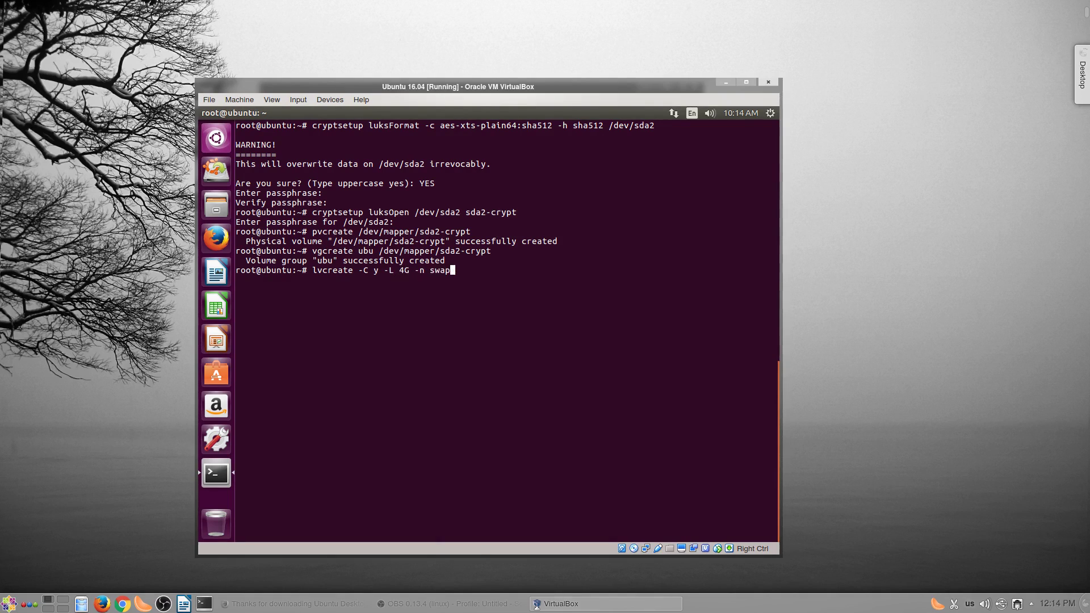
{"action": "type", "text": "ub"}
{"action": "type", "text": "u"}
{"action": "key", "text": "Return"}
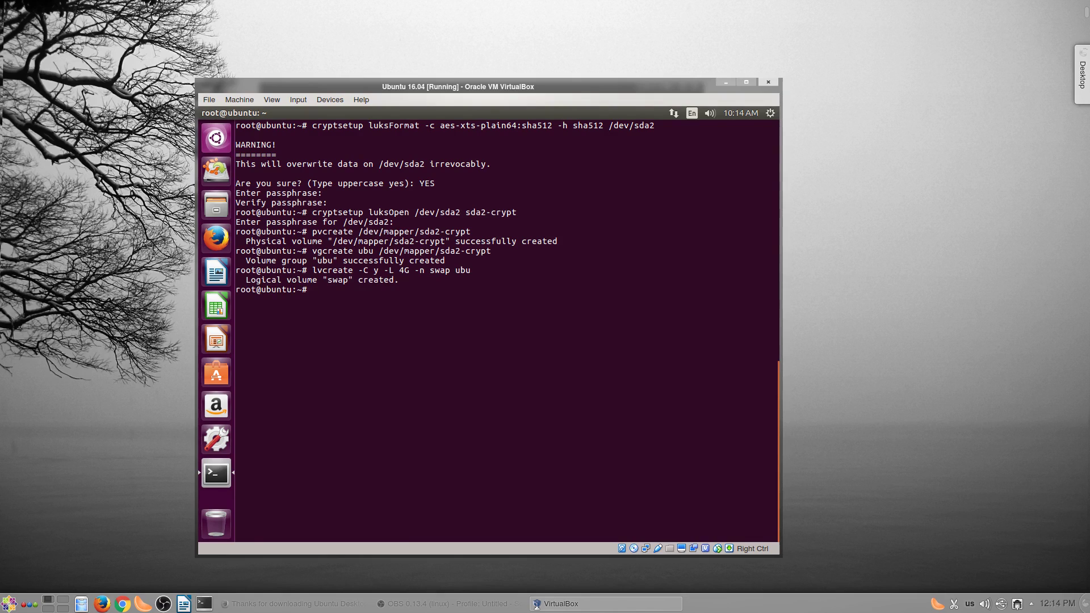
{"action": "type", "text": "lvcrea"}
{"action": "type", "text": "te -"}
{"action": "type", "text": "C n "}
{"action": "type", "text": "-L 15"}
{"action": "type", "text": "G -n r"}
{"action": "type", "text": "oot ubu"}
- Create the 15G root and 100%FREE home volumes in ubu, then check them with lvscan
{"action": "key", "text": "Return"}
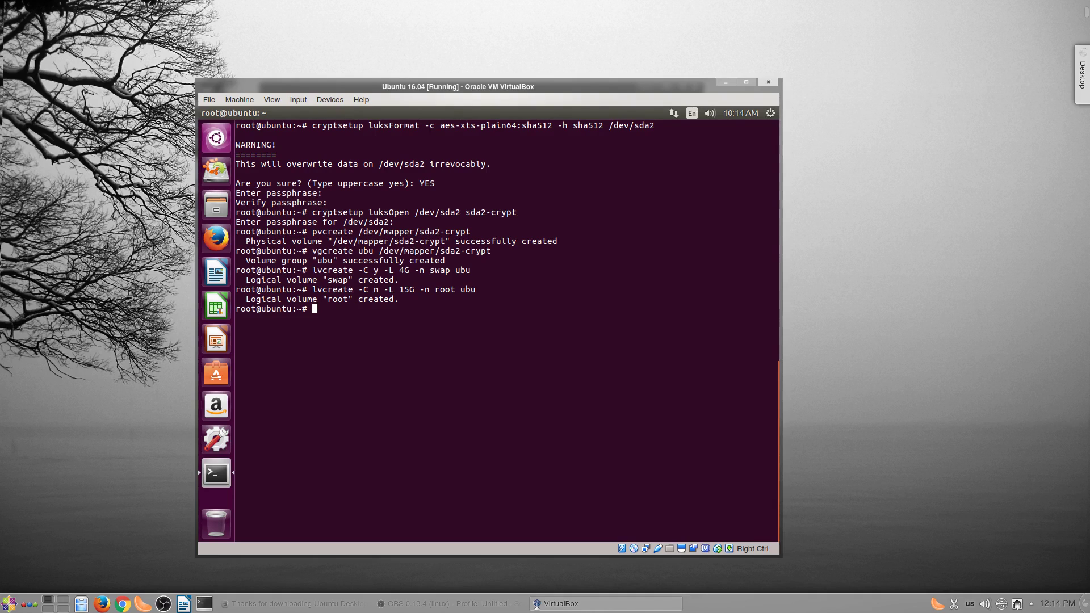
{"action": "type", "text": "lvcrea"}
{"action": "type", "text": "te"}
{"action": "type", "text": " -"}
{"action": "type", "text": "C n "}
{"action": "type", "text": "-"}
{"action": "type", "text": "l"}
{"action": "type", "text": " 1"}
{"action": "type", "text": "00"}
{"action": "key", "text": "BackSpace"}
{"action": "key", "text": "BackSpace"}
{"action": "type", "text": "00"}
{"action": "type", "text": "%FREE"}
{"action": "type", "text": "-n home "}
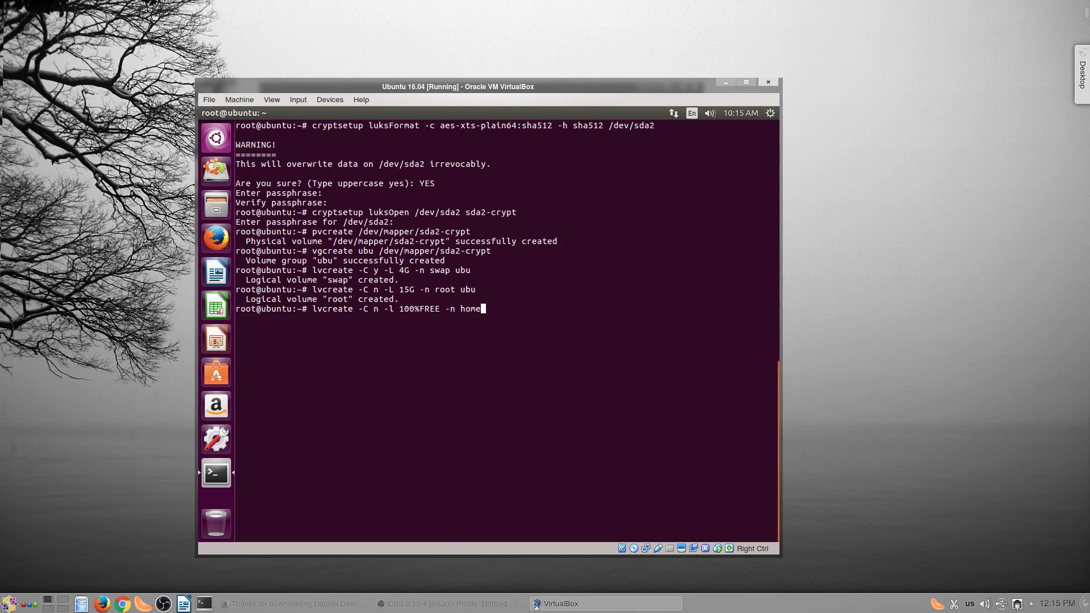
{"action": "type", "text": "ubu"}
{"action": "key", "text": "Return"}
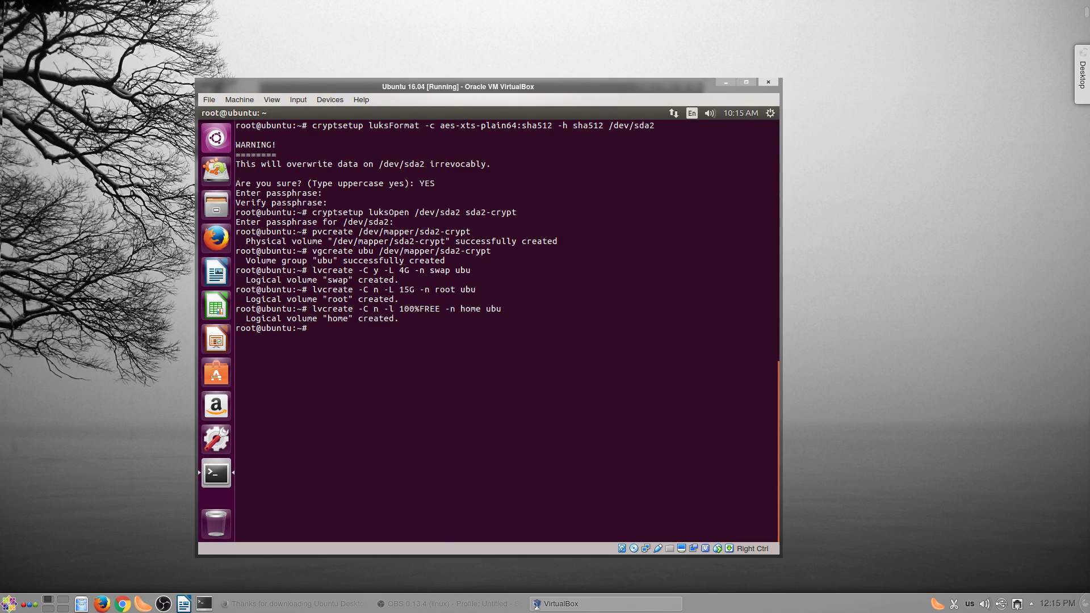
{"action": "type", "text": "lv"}
{"action": "type", "text": "scan"}
{"action": "key", "text": "Return"}
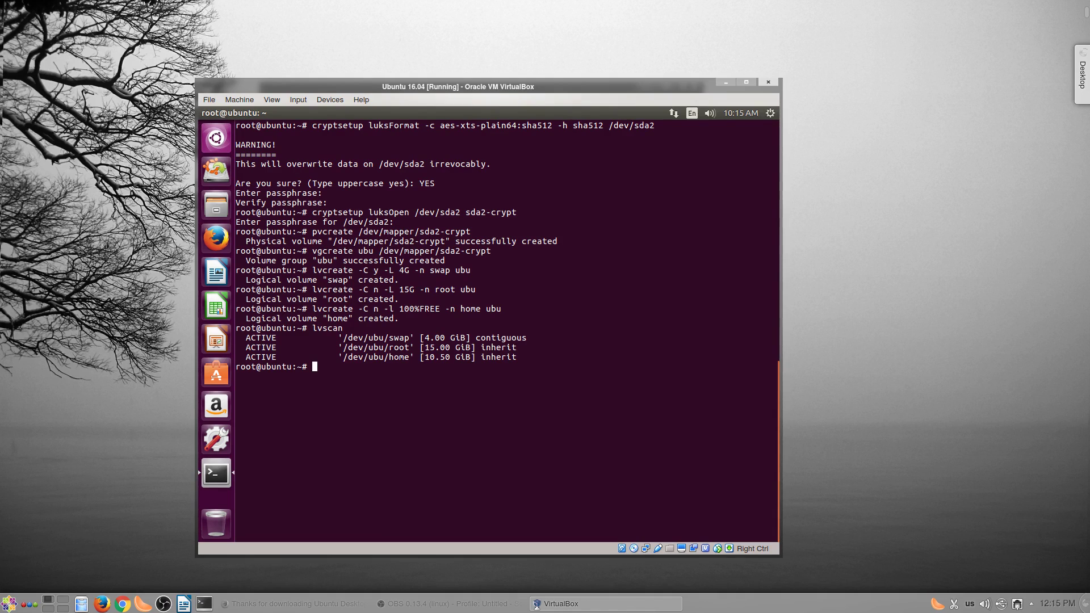
{"action": "mouse_move", "coordinate": [256, 112]}
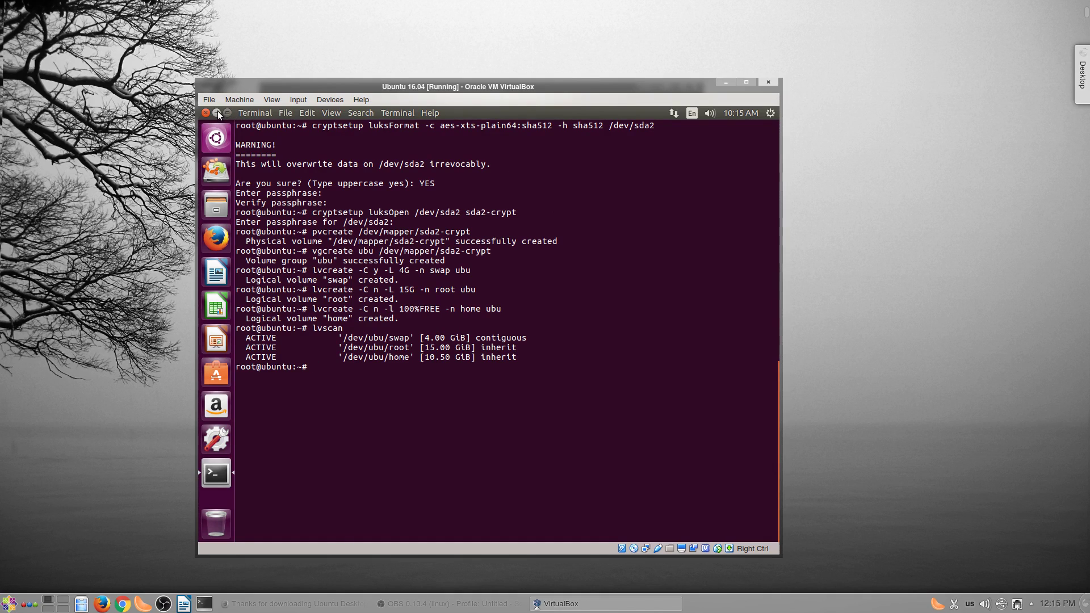
- Hide the terminal, launch Install Ubuntu, and get past the Welcome (English) and Preparing pages
{"action": "left_click", "coordinate": [218, 113]}
{"action": "left_click", "coordinate": [217, 173]}
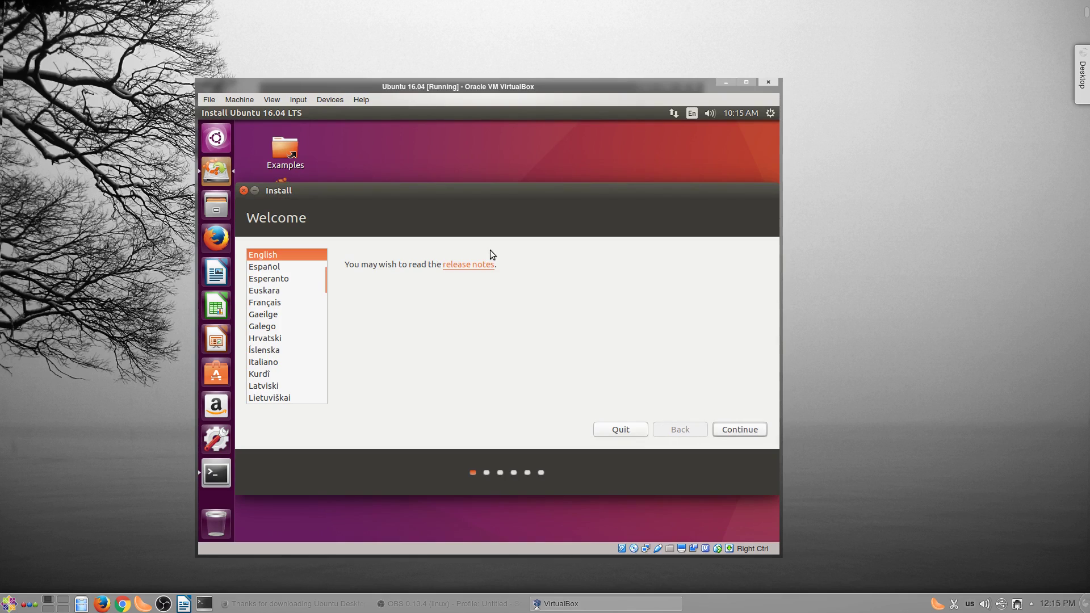
{"action": "left_click", "coordinate": [722, 427]}
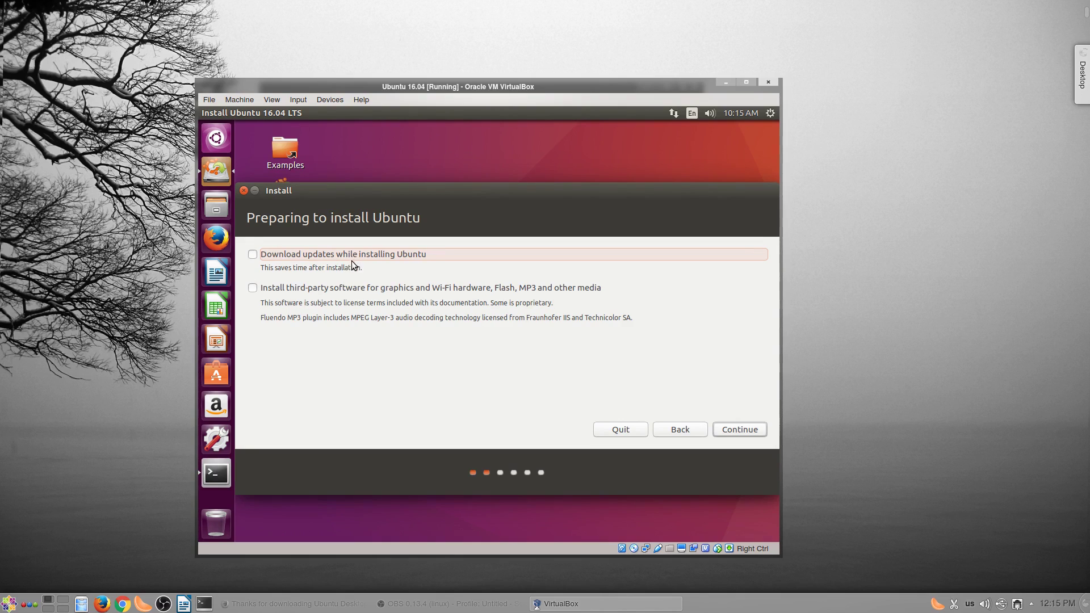
{"action": "left_click", "coordinate": [760, 431]}
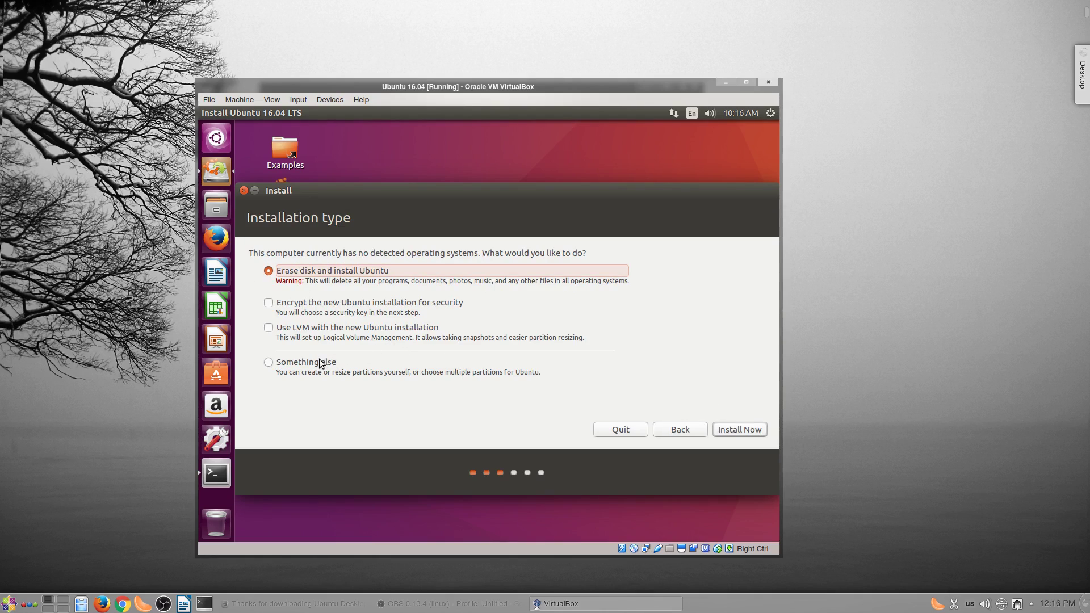
- Choose 'Something else' for manual partitioning and select /dev/sda1 in the partition table
{"action": "left_click", "coordinate": [270, 363]}
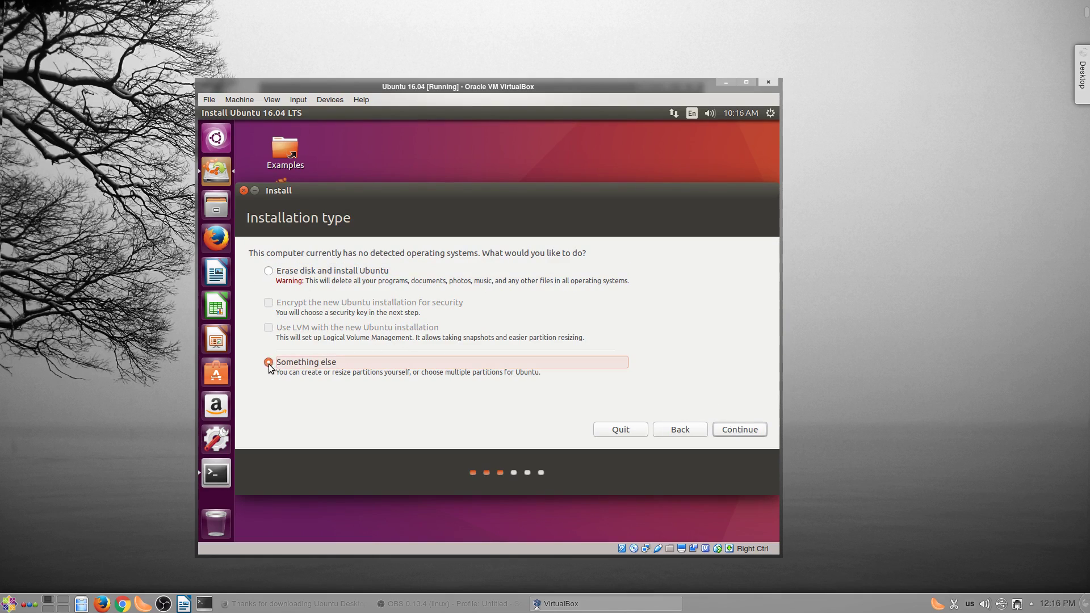
{"action": "left_click", "coordinate": [737, 428]}
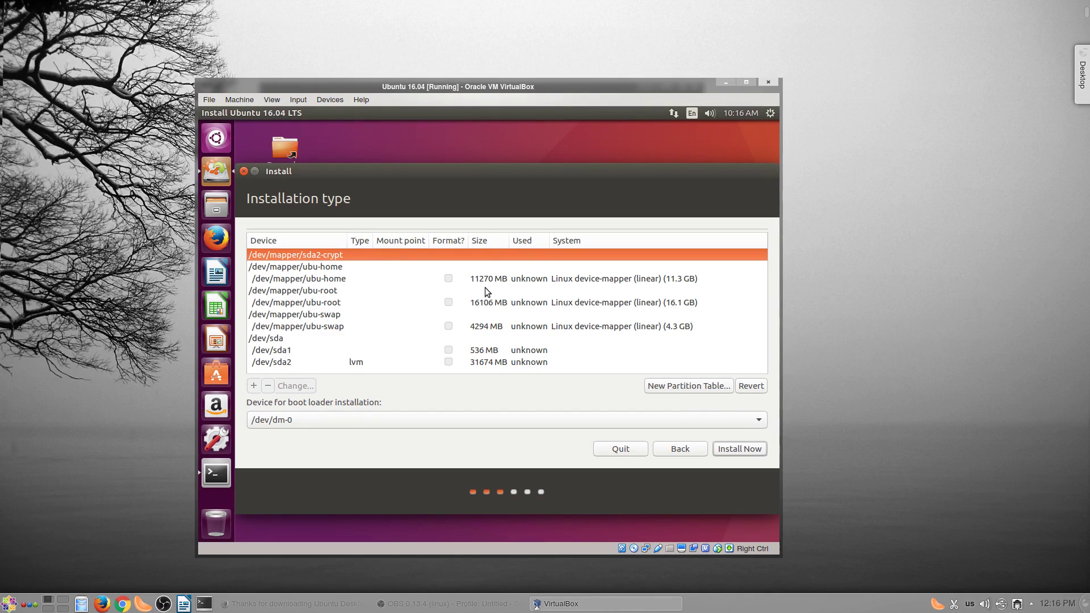
{"action": "left_click", "coordinate": [284, 359]}
{"action": "left_click", "coordinate": [313, 354]}
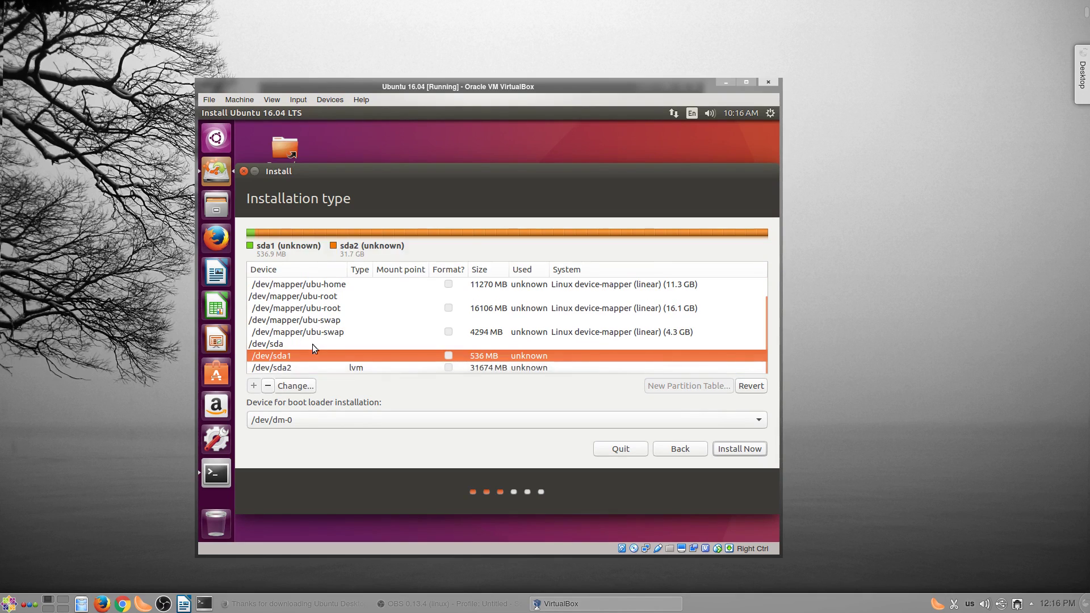
- Set /dev/sda1 to use Ext2 mounted at /boot
{"action": "left_click", "coordinate": [307, 390]}
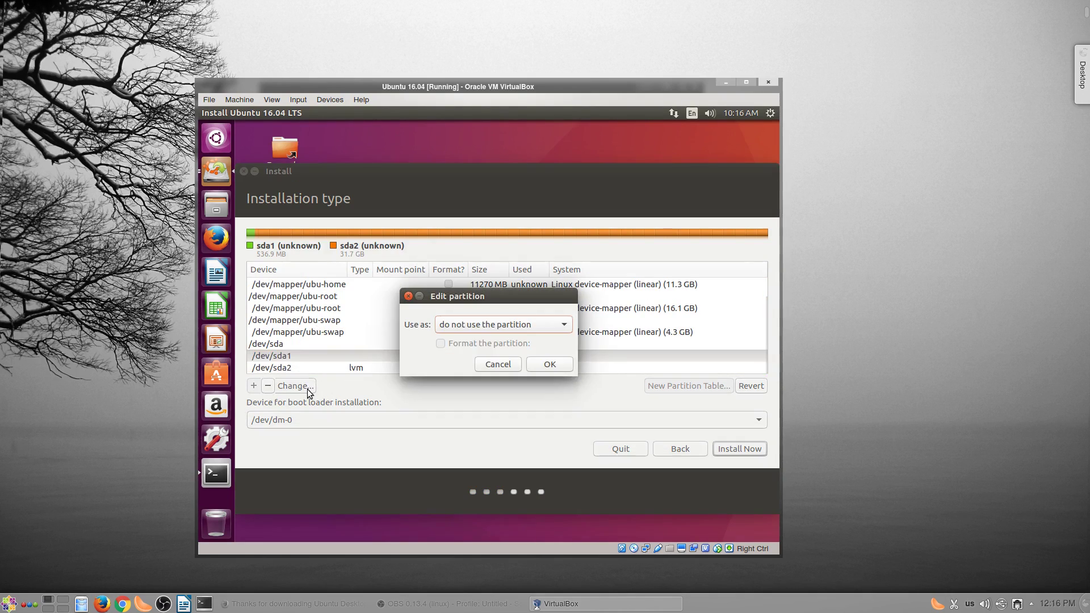
{"action": "left_click", "coordinate": [456, 325]}
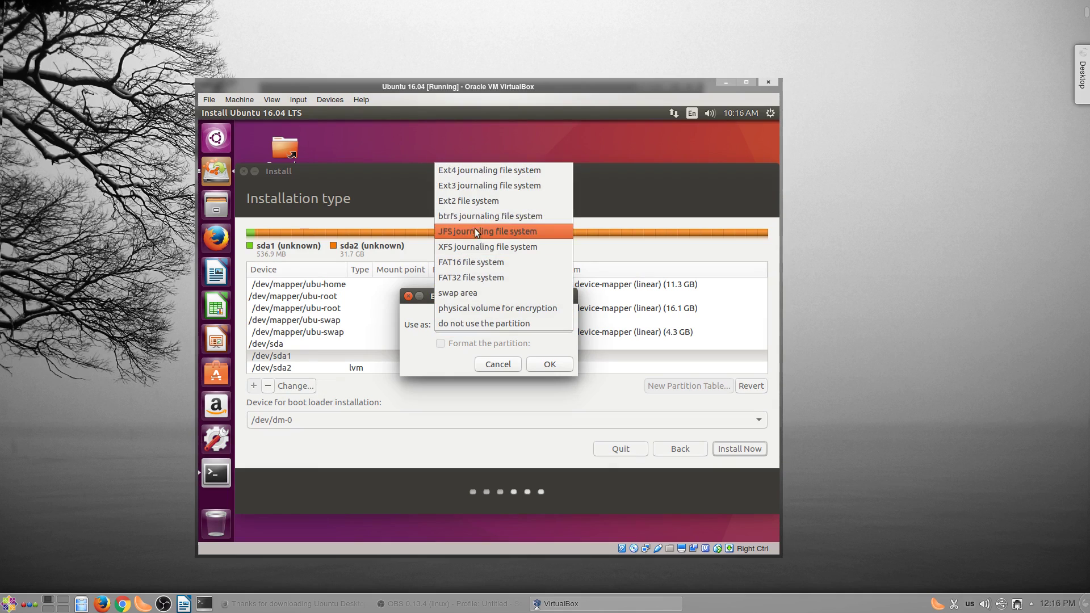
{"action": "left_click", "coordinate": [475, 202]}
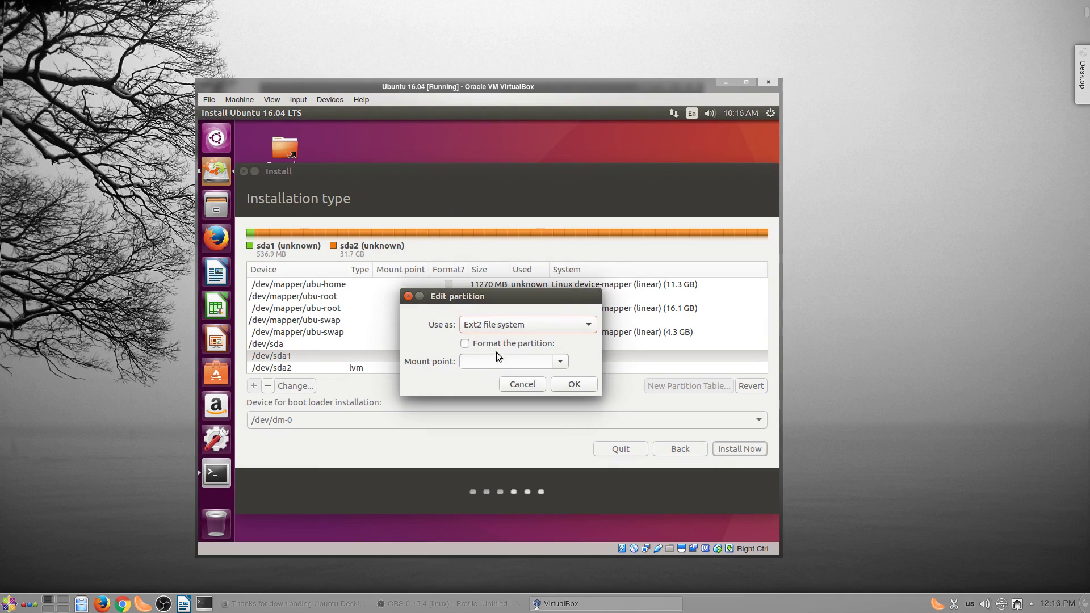
{"action": "left_click", "coordinate": [561, 361]}
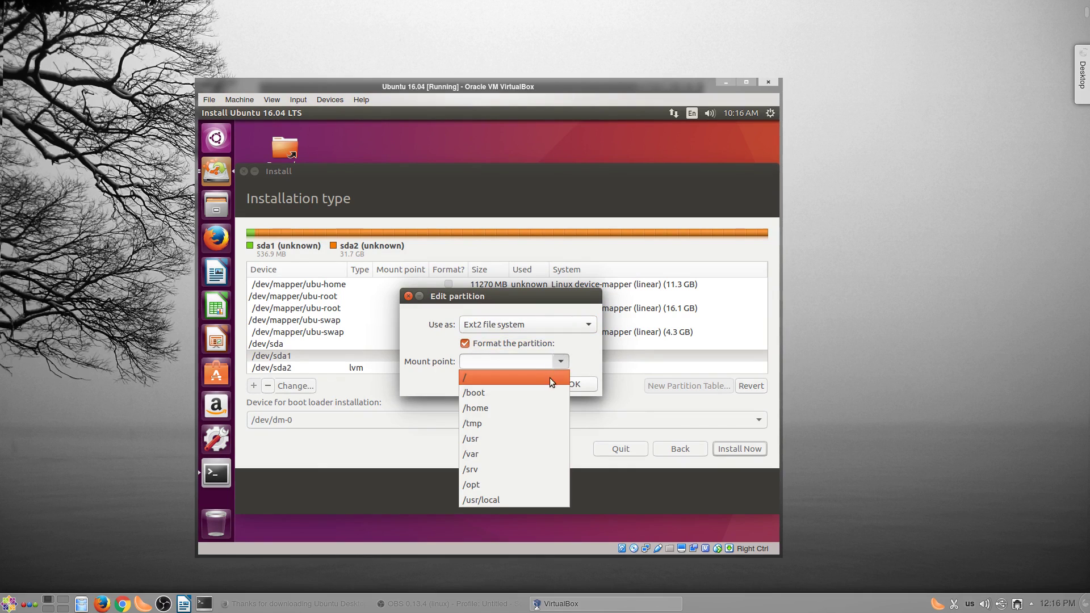
{"action": "left_click", "coordinate": [550, 392]}
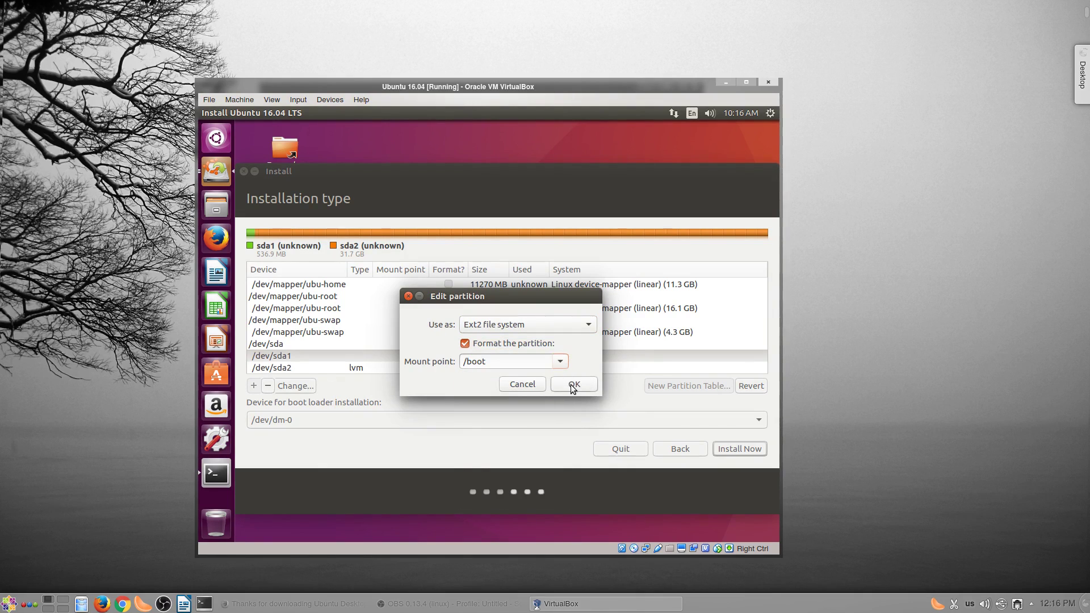
{"action": "left_click", "coordinate": [573, 387]}
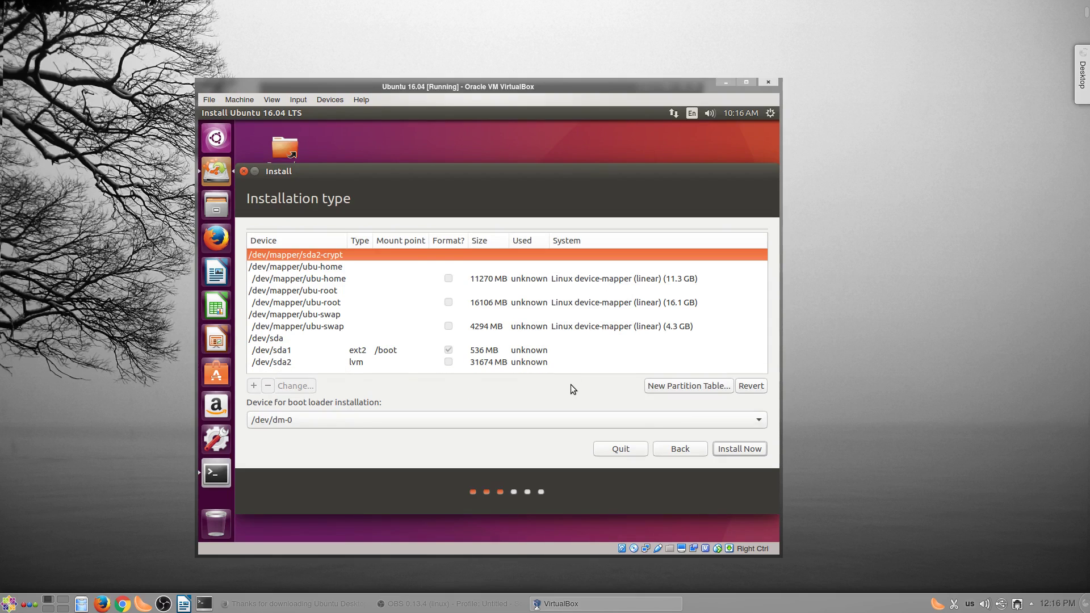
- Set ubu-home to a formatted XFS volume mounted at /home
{"action": "left_click", "coordinate": [349, 267]}
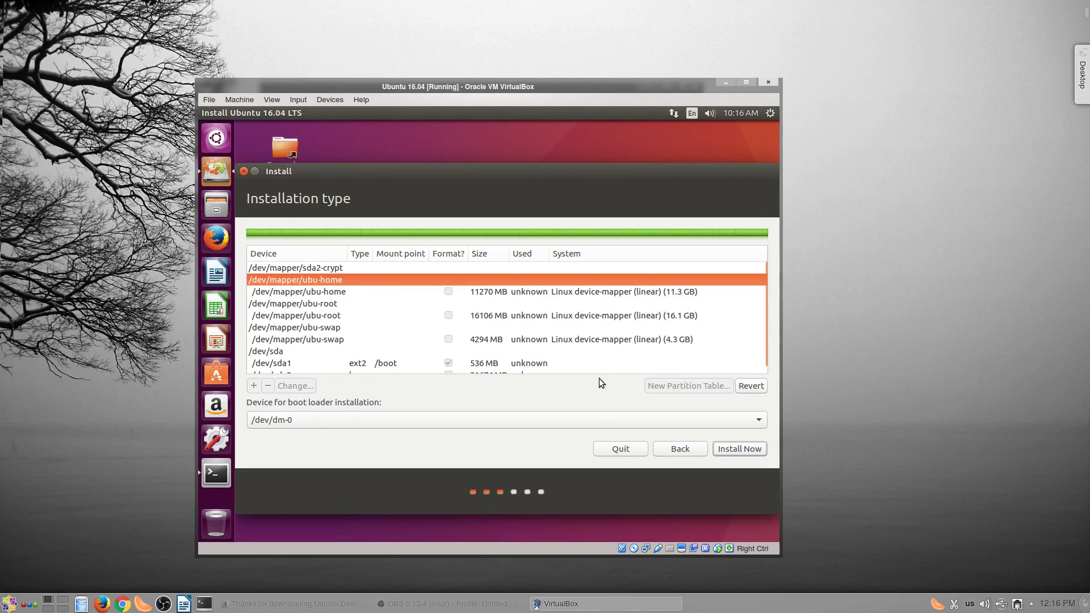
{"action": "left_click", "coordinate": [342, 290]}
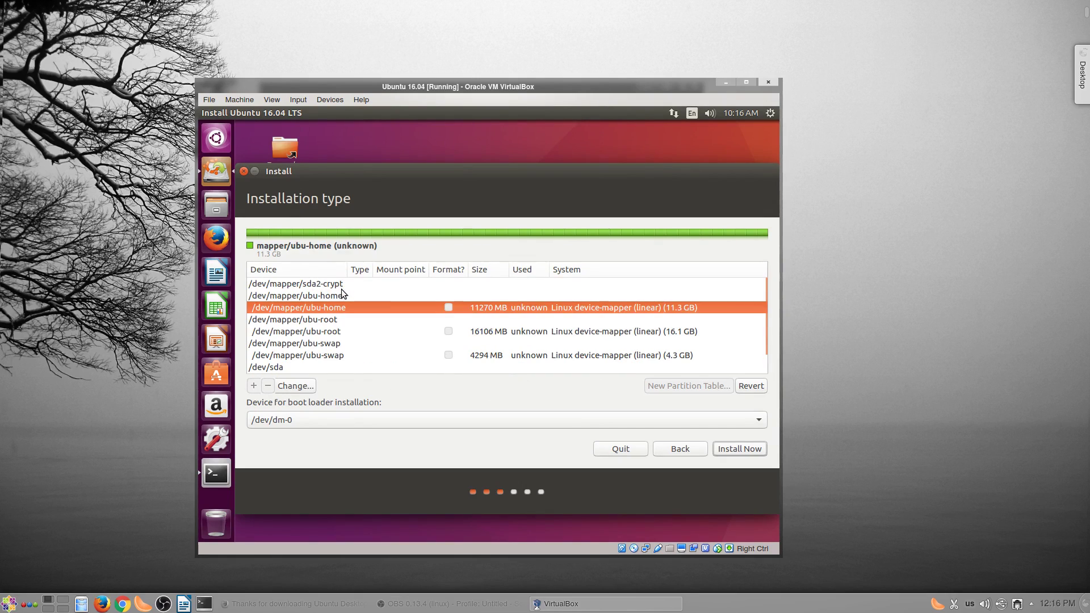
{"action": "left_click", "coordinate": [301, 385]}
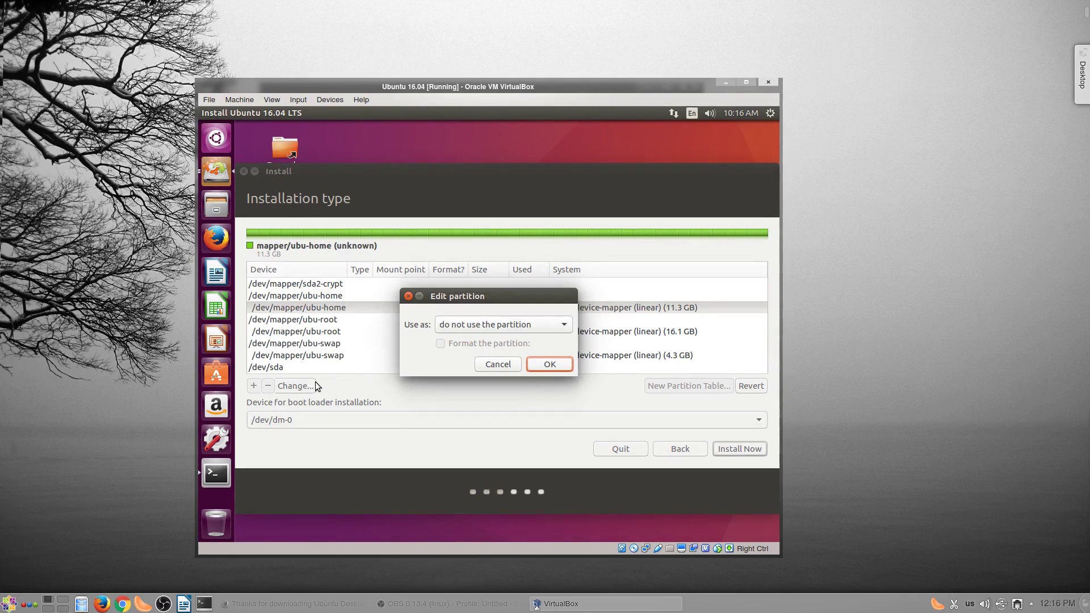
{"action": "left_click", "coordinate": [470, 325]}
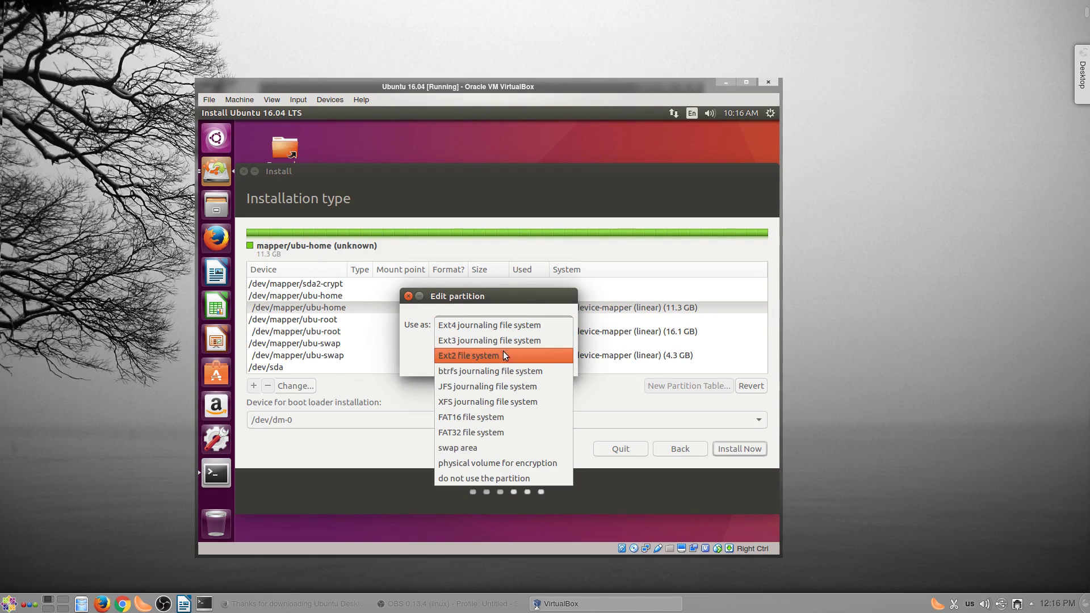
{"action": "left_click", "coordinate": [503, 402]}
{"action": "left_click", "coordinate": [546, 346]}
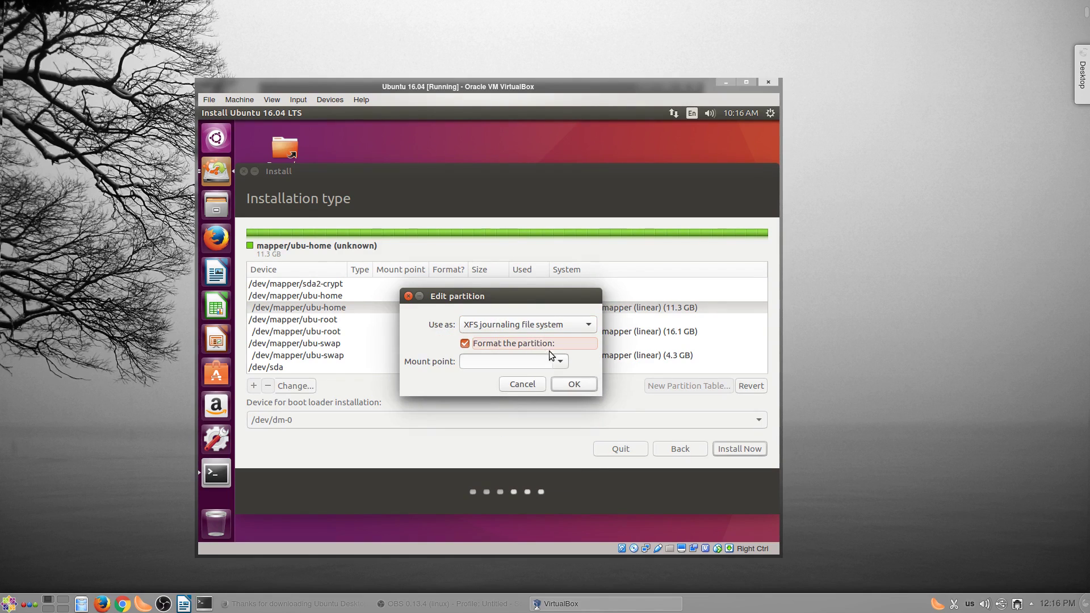
{"action": "left_click", "coordinate": [546, 404]}
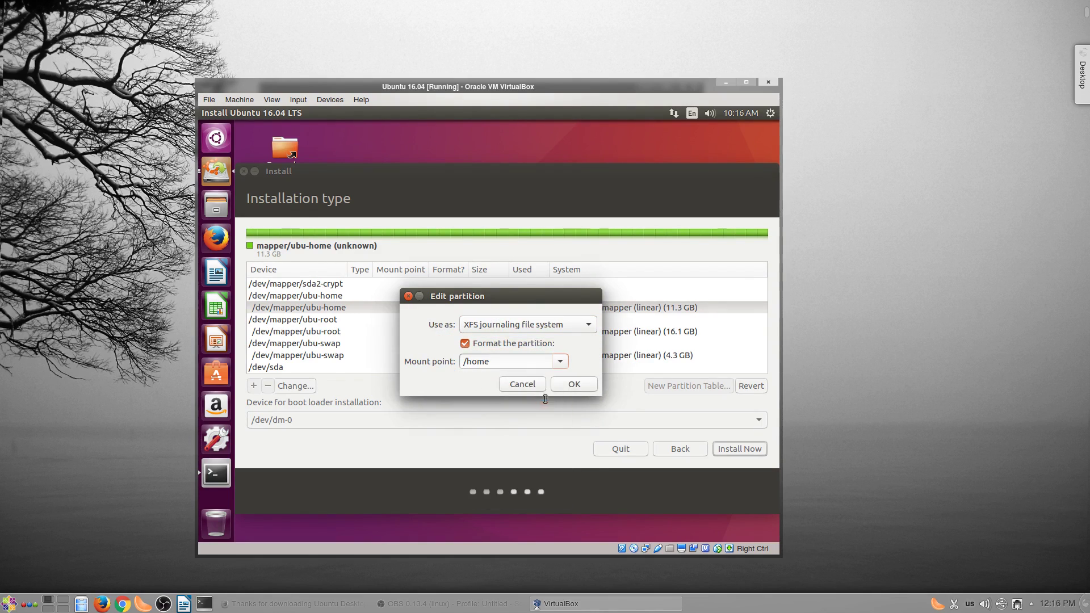
{"action": "left_click", "coordinate": [575, 384]}
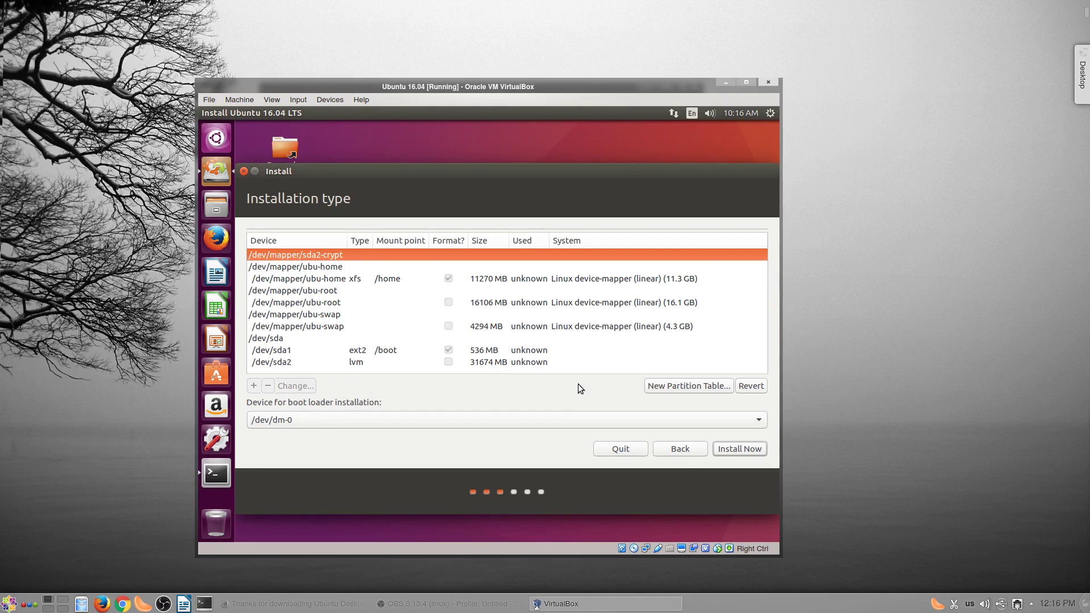
- Set ubu-root to a formatted Ext4 volume mounted at /
{"action": "left_click", "coordinate": [344, 313]}
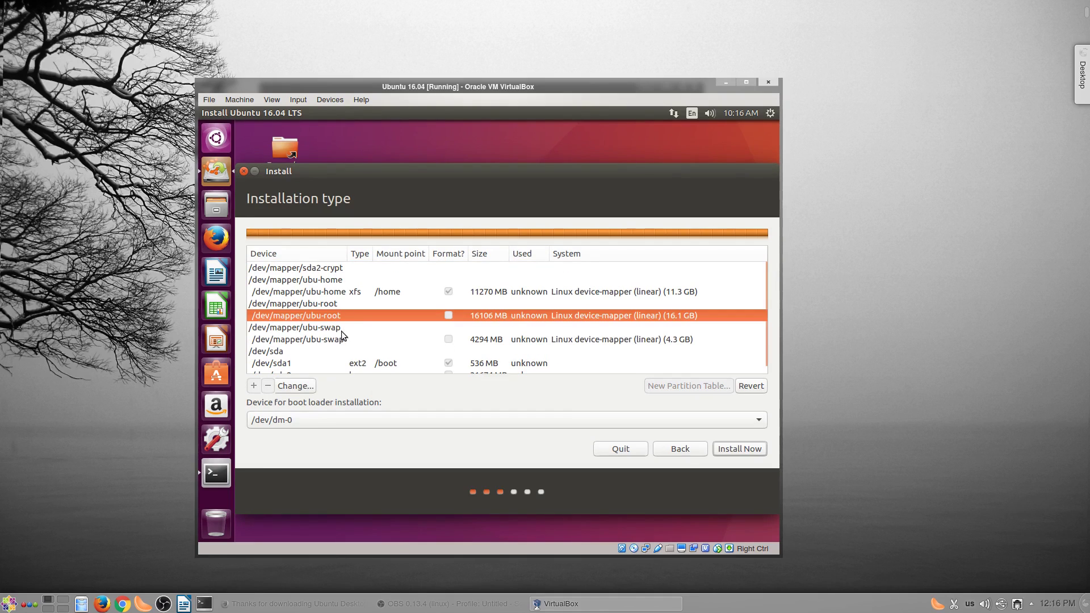
{"action": "left_click", "coordinate": [303, 387]}
{"action": "left_click", "coordinate": [509, 325]}
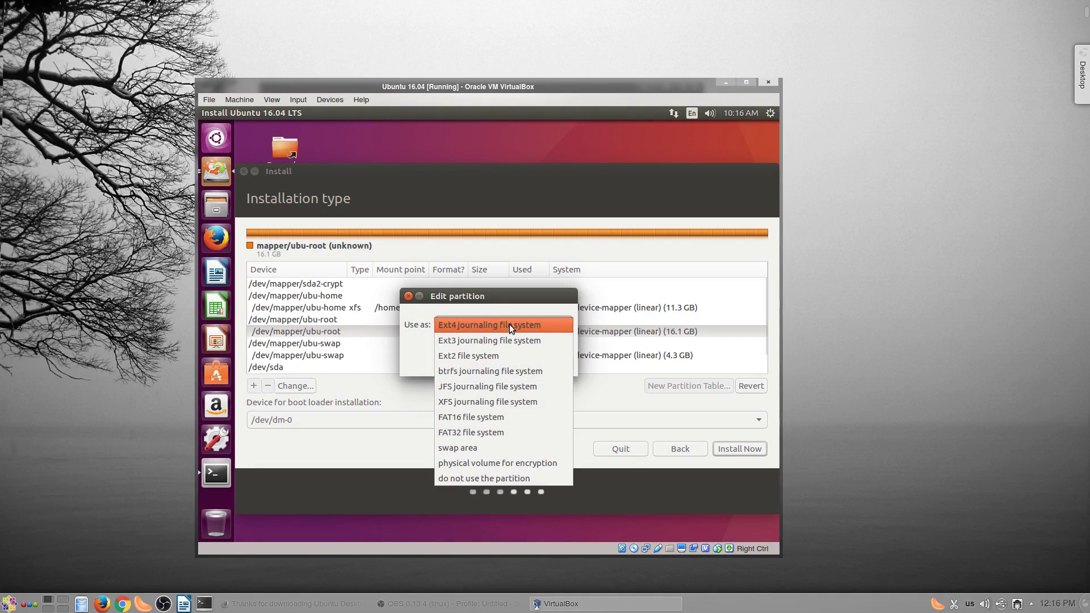
{"action": "left_click", "coordinate": [510, 324]}
{"action": "left_click", "coordinate": [495, 344]}
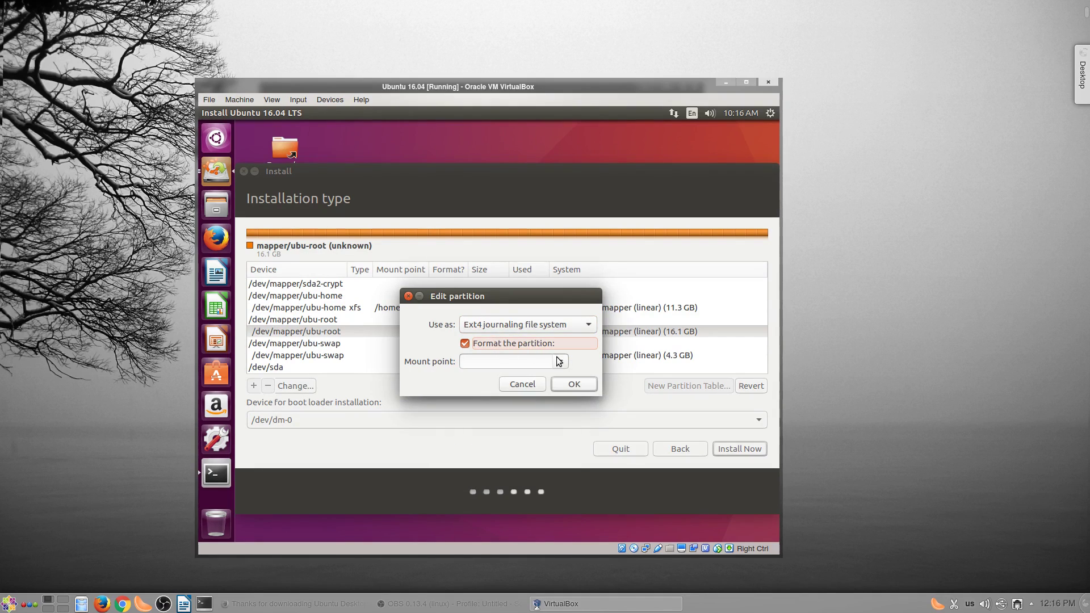
{"action": "left_click", "coordinate": [559, 361]}
{"action": "left_click", "coordinate": [494, 377]}
{"action": "left_click", "coordinate": [571, 384]}
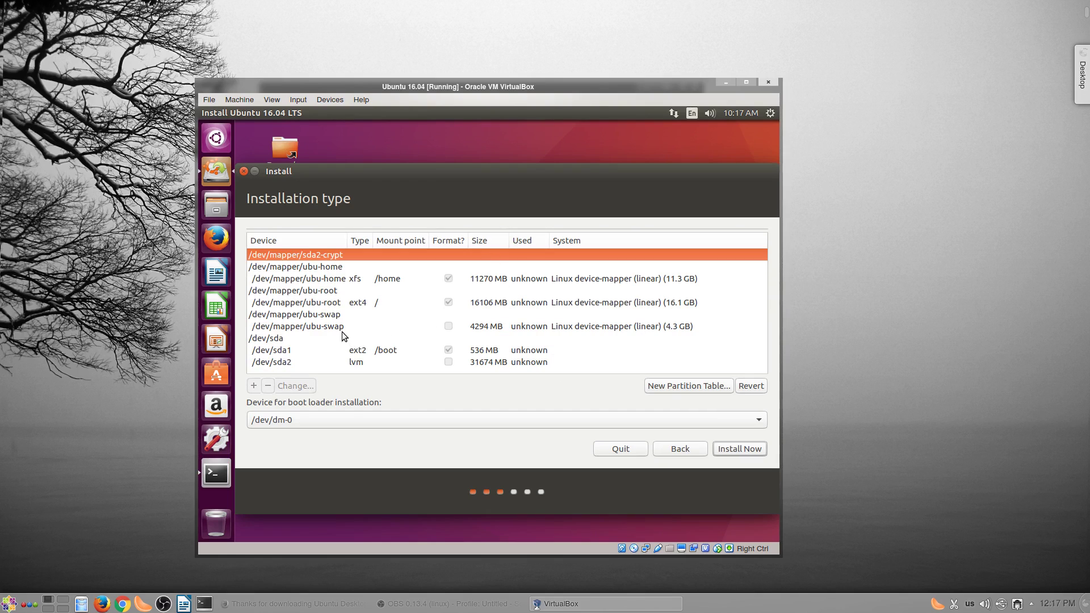
- Set ubu-swap to be used as swap area
{"action": "left_click", "coordinate": [342, 331]}
{"action": "left_click", "coordinate": [294, 386]}
{"action": "left_click", "coordinate": [486, 321]}
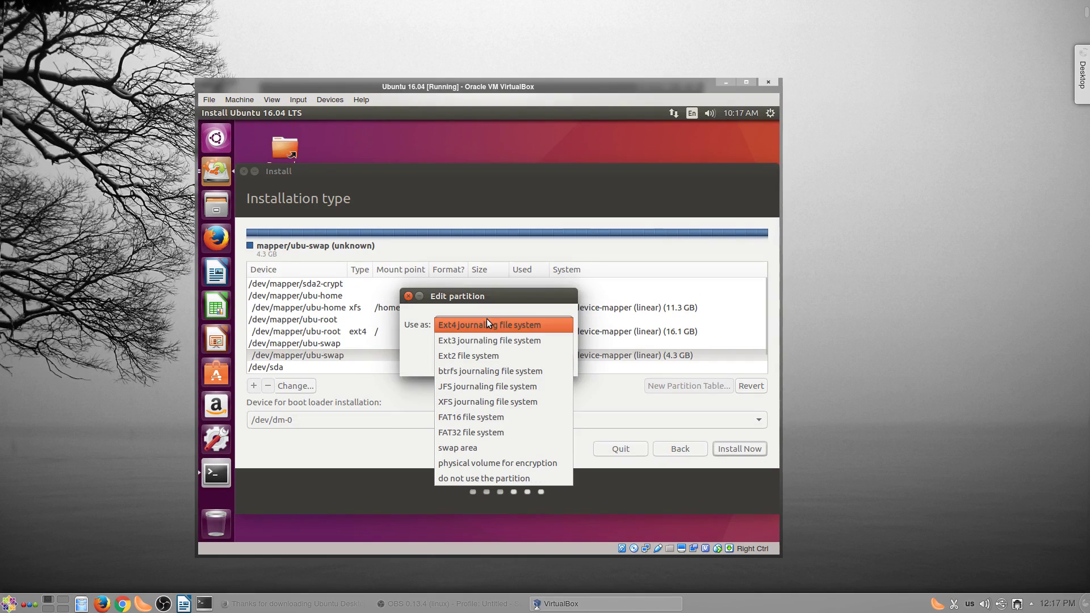
{"action": "left_click", "coordinate": [490, 446]}
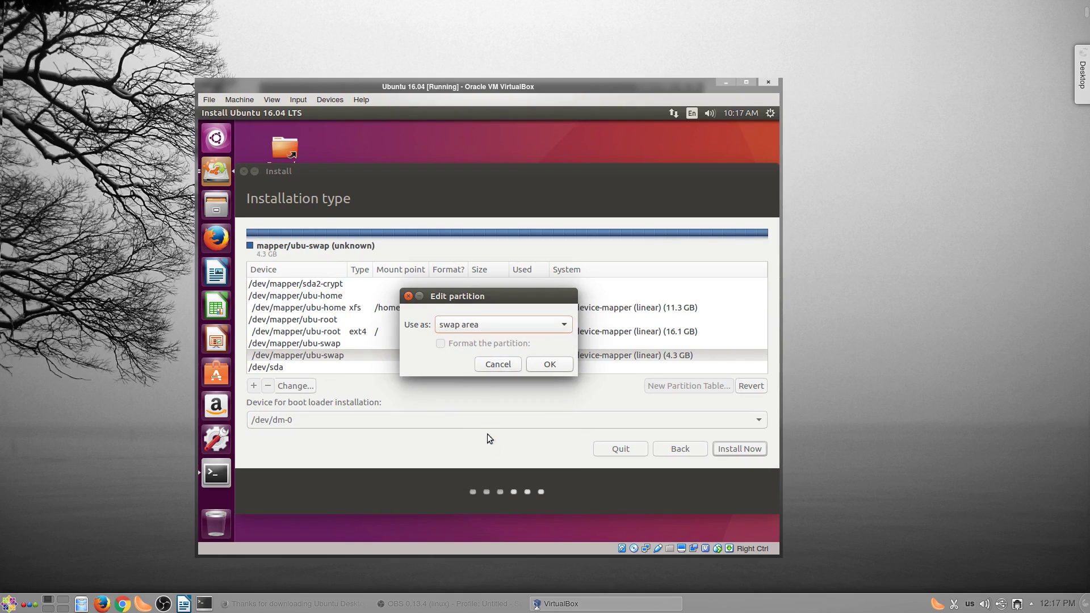
{"action": "left_click", "coordinate": [537, 365]}
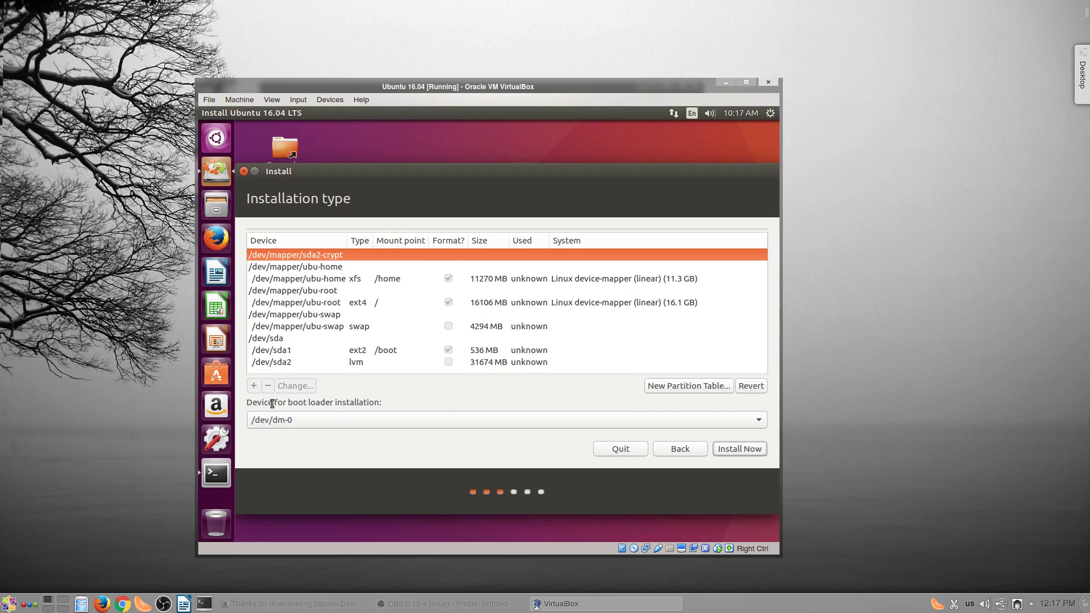
- Put the boot loader on /dev/sda, start the install, and write the partition changes to disk
{"action": "left_click", "coordinate": [542, 422]}
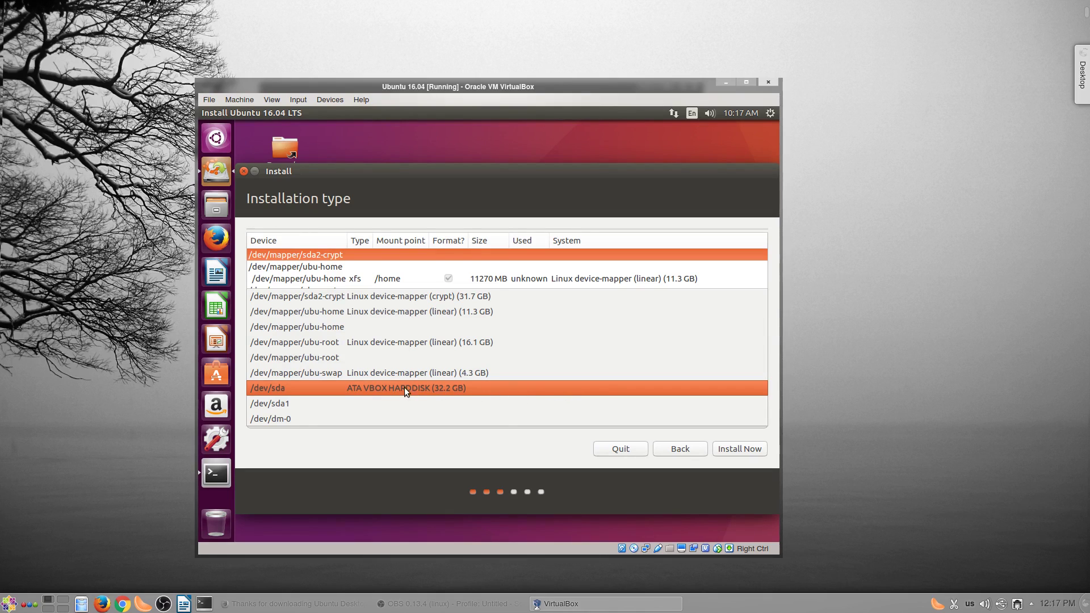
{"action": "left_click", "coordinate": [349, 390]}
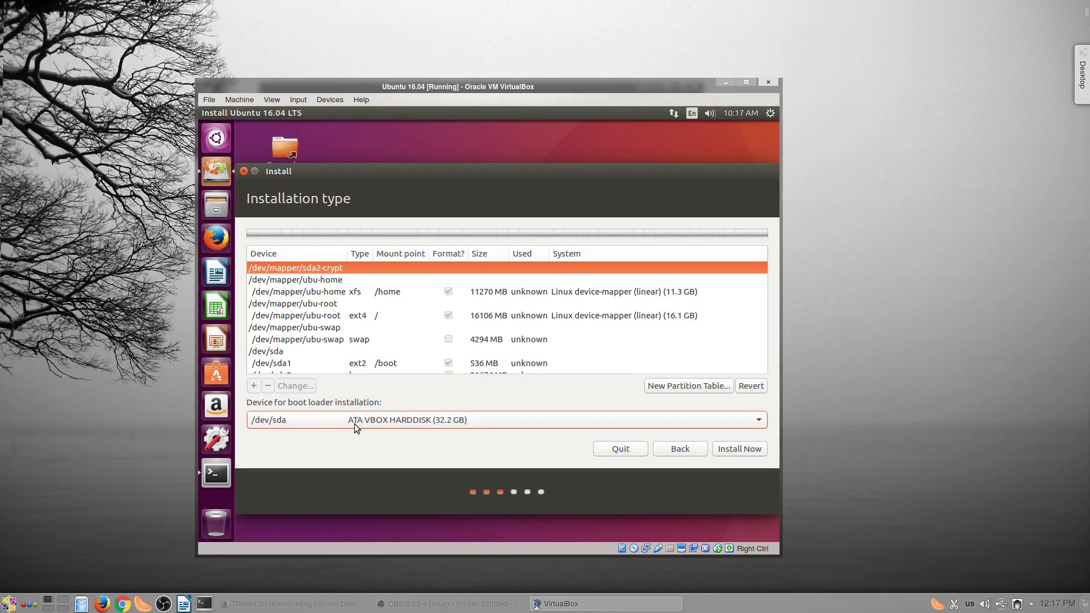
{"action": "left_click", "coordinate": [737, 449]}
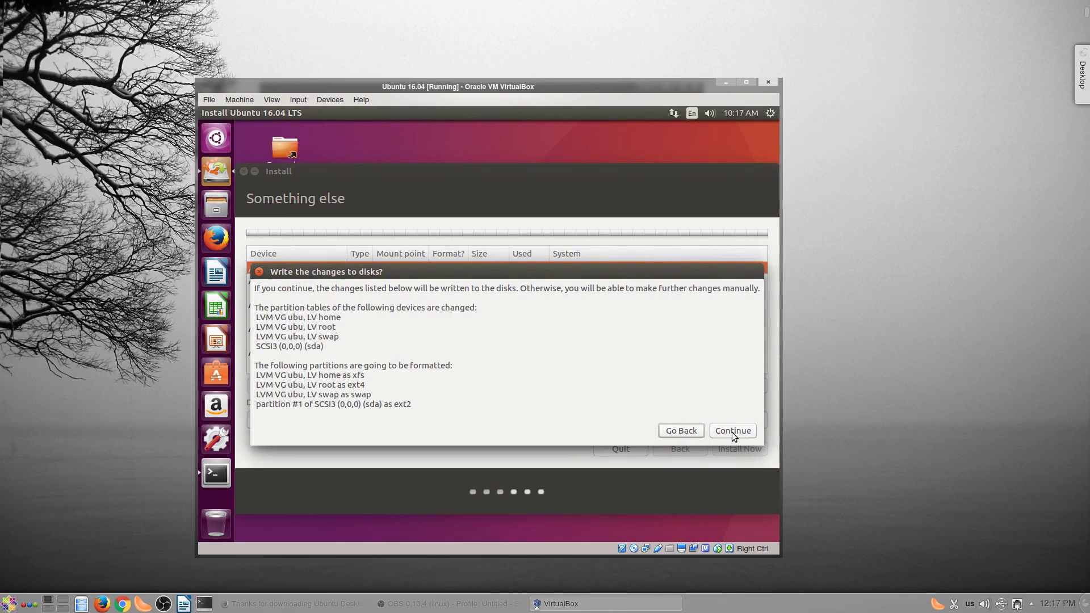
{"action": "left_click", "coordinate": [731, 432]}
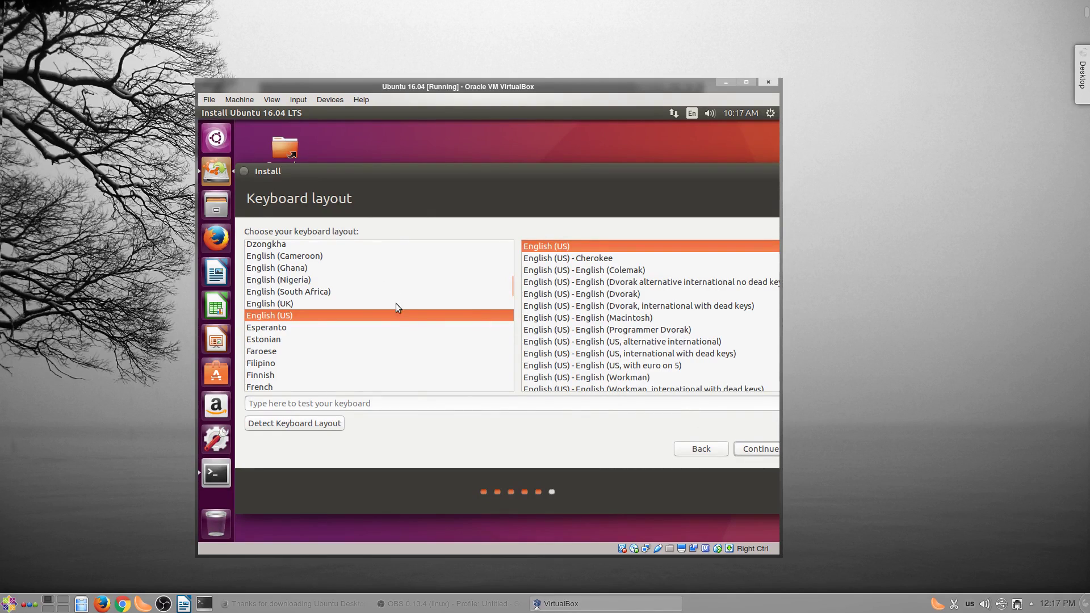
- Accept the English (US) keyboard layout and enter the name and computer name ubu-vb
{"action": "left_click", "coordinate": [759, 448]}
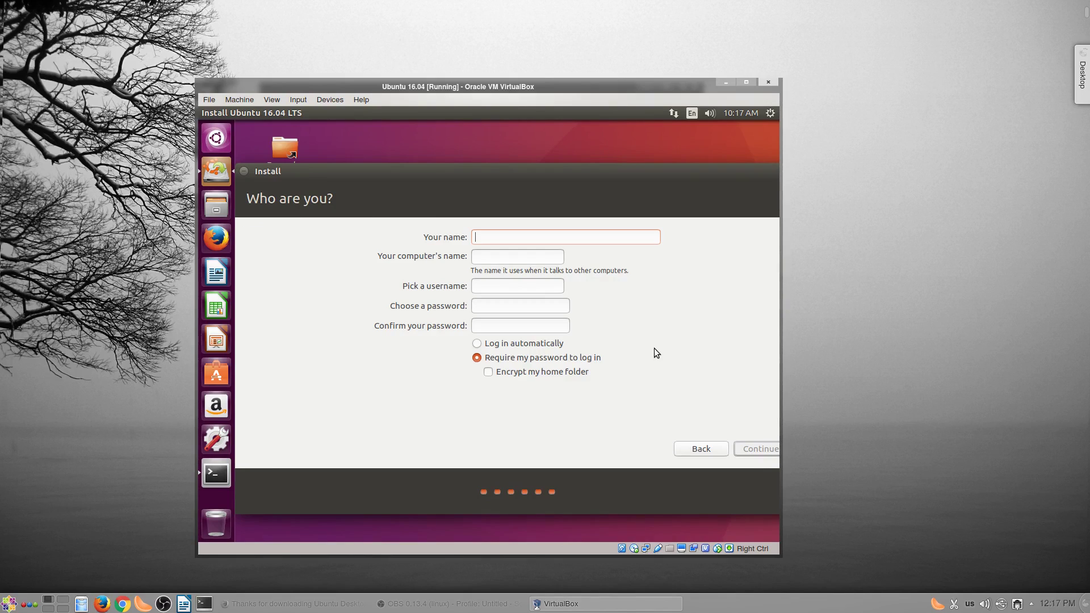
{"action": "type", "text": "Grey S"}
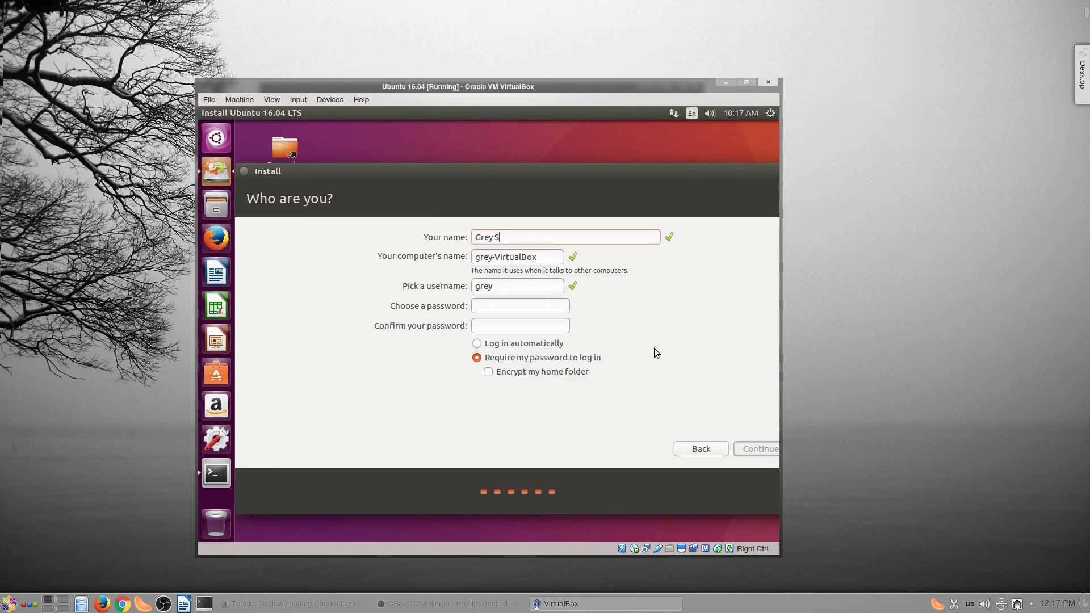
{"action": "type", "text": "eeker"}
{"action": "key", "text": "Tab"}
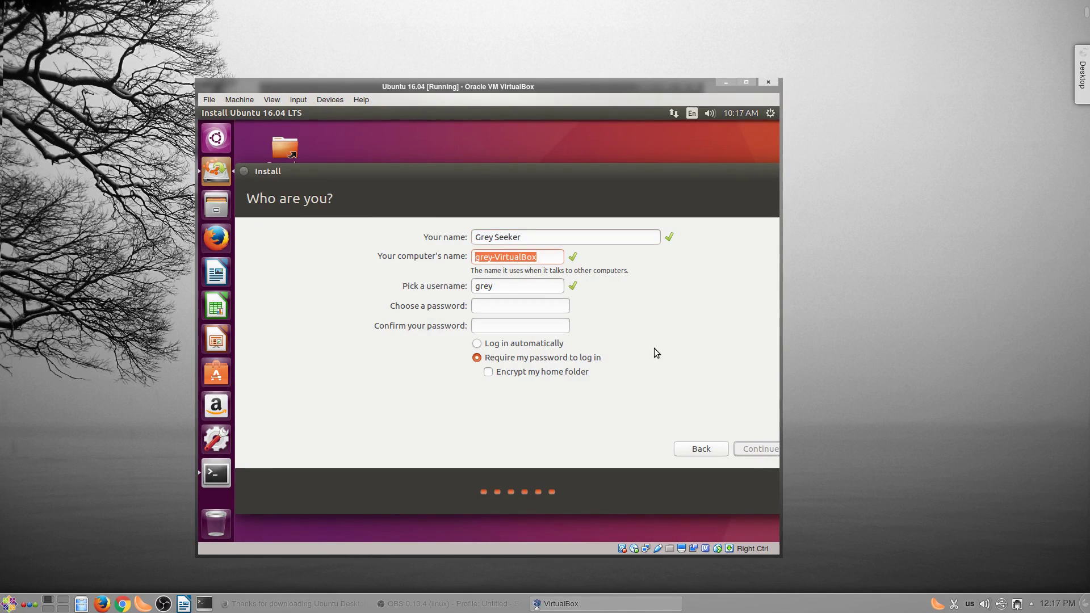
{"action": "type", "text": "ubu"}
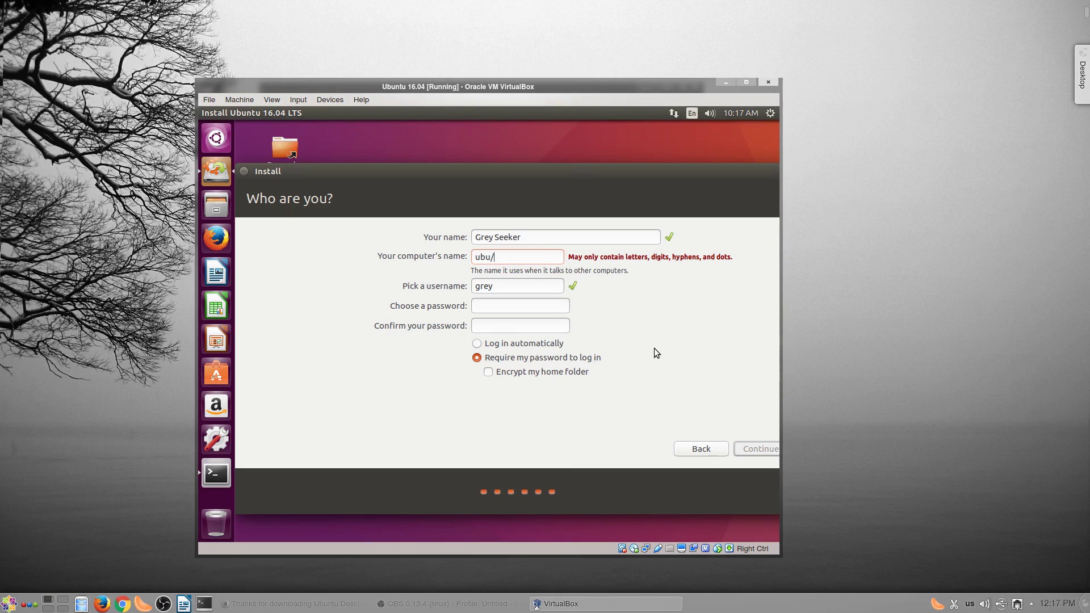
{"action": "type", "text": "-vb"}
{"action": "key", "text": "Tab"}
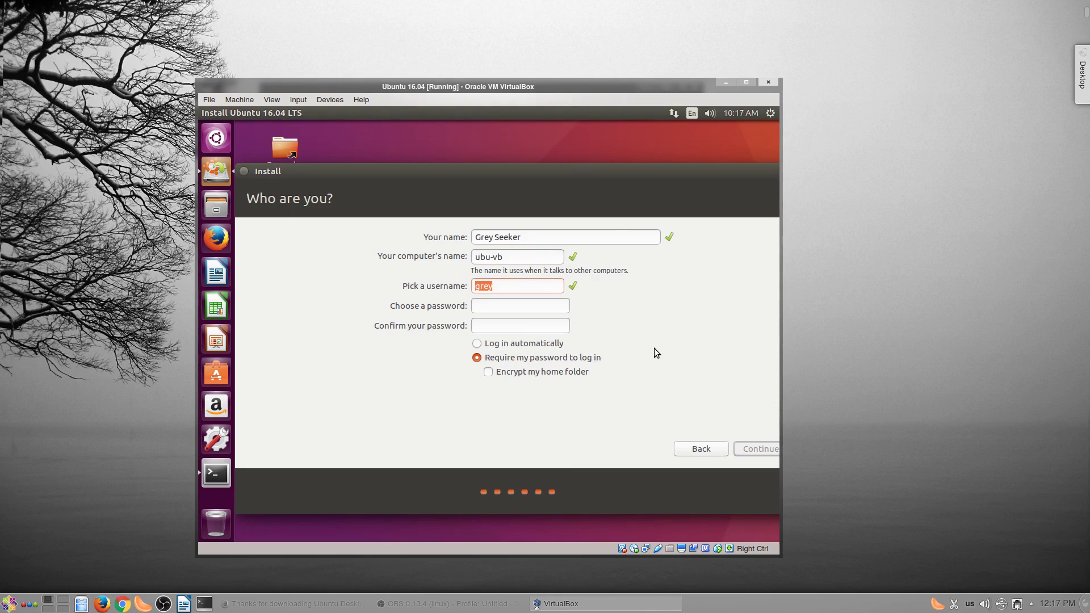
{"action": "type", "text": "seeker"}
{"action": "type", "text": "*****"}
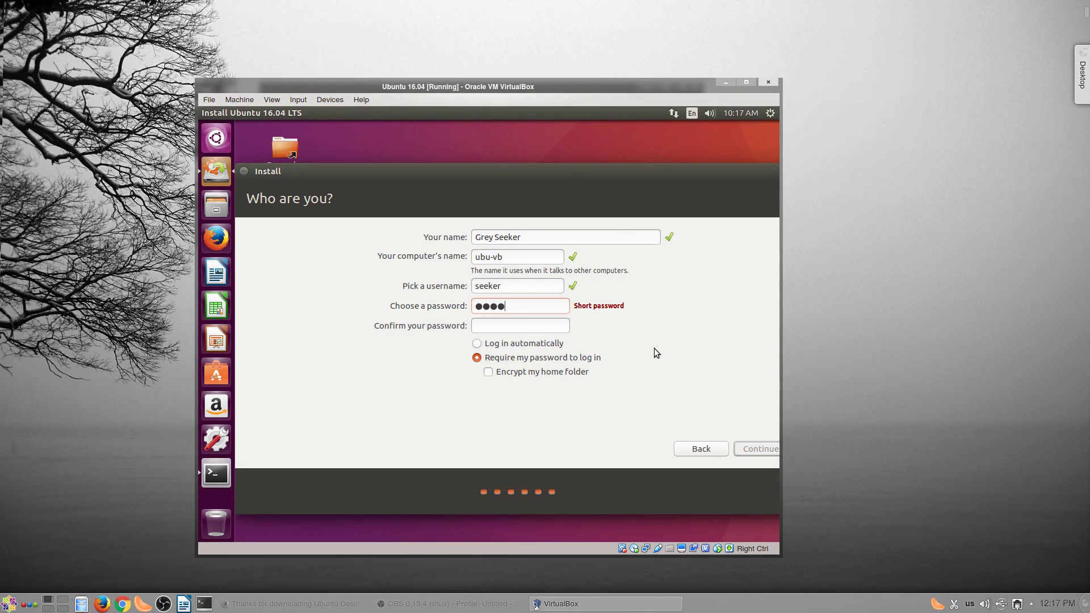
{"action": "type", "text": "*******"}
{"action": "type", "text": "*****"}
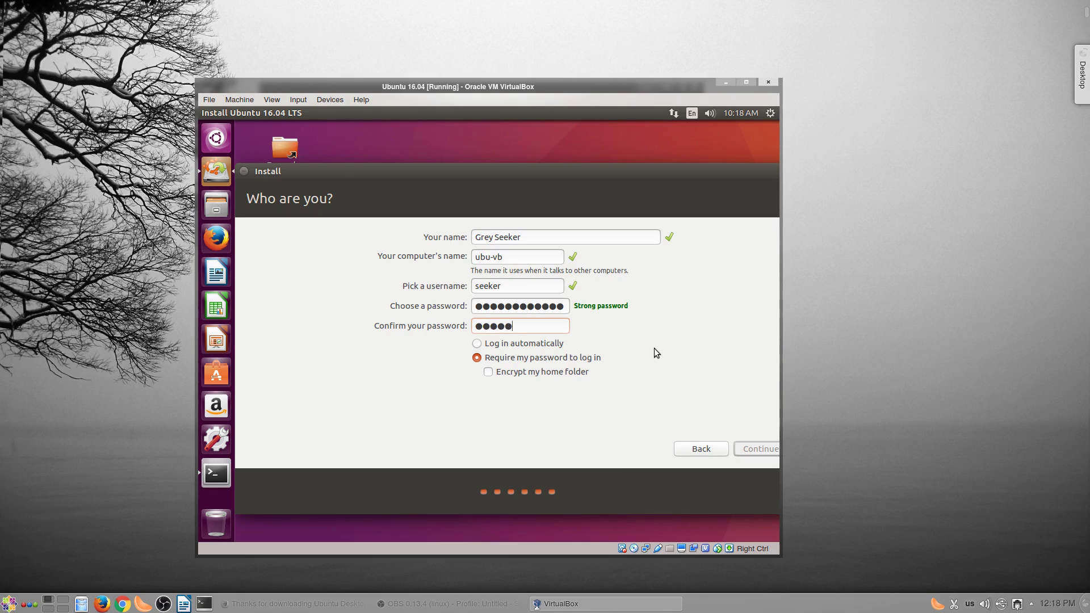
{"action": "type", "text": "*******"}
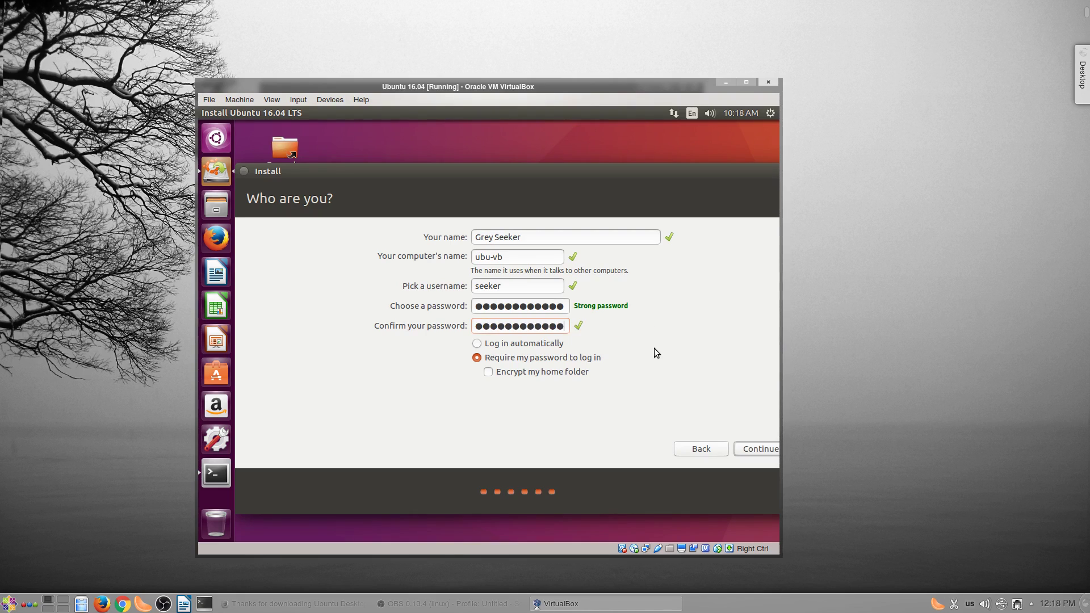
- Submit the account details, continue testing after the install finishes, and bring back the terminal
{"action": "left_click", "coordinate": [744, 446]}
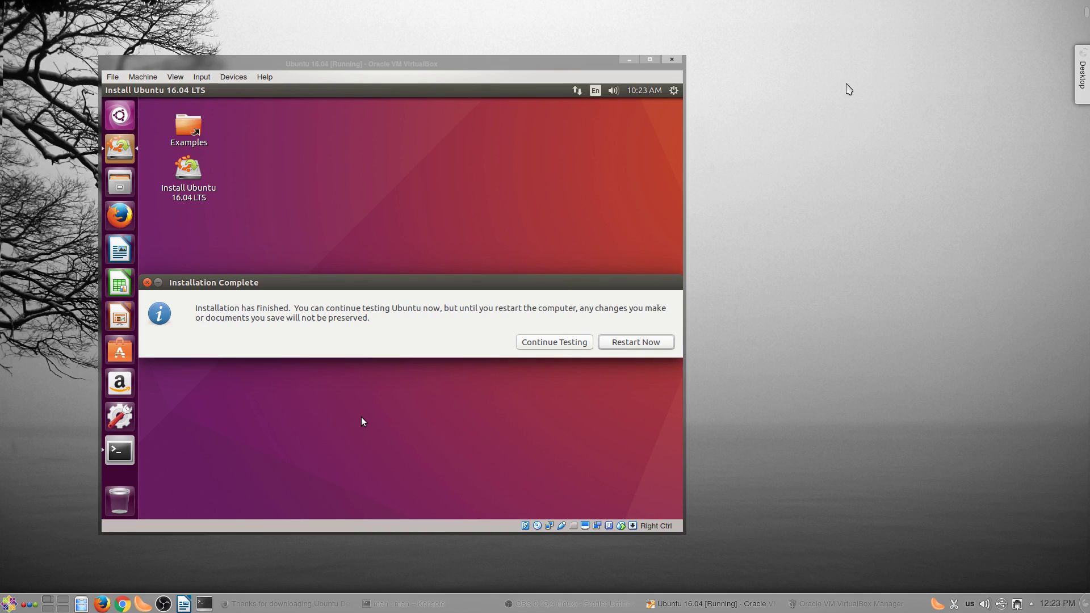
{"action": "left_click", "coordinate": [523, 340]}
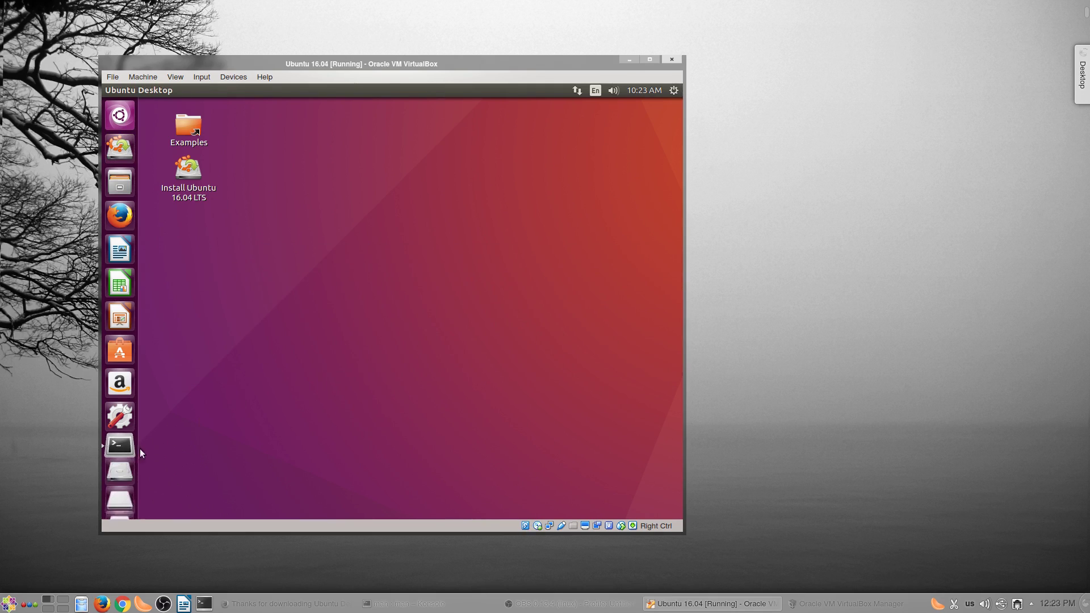
{"action": "left_click", "coordinate": [115, 456]}
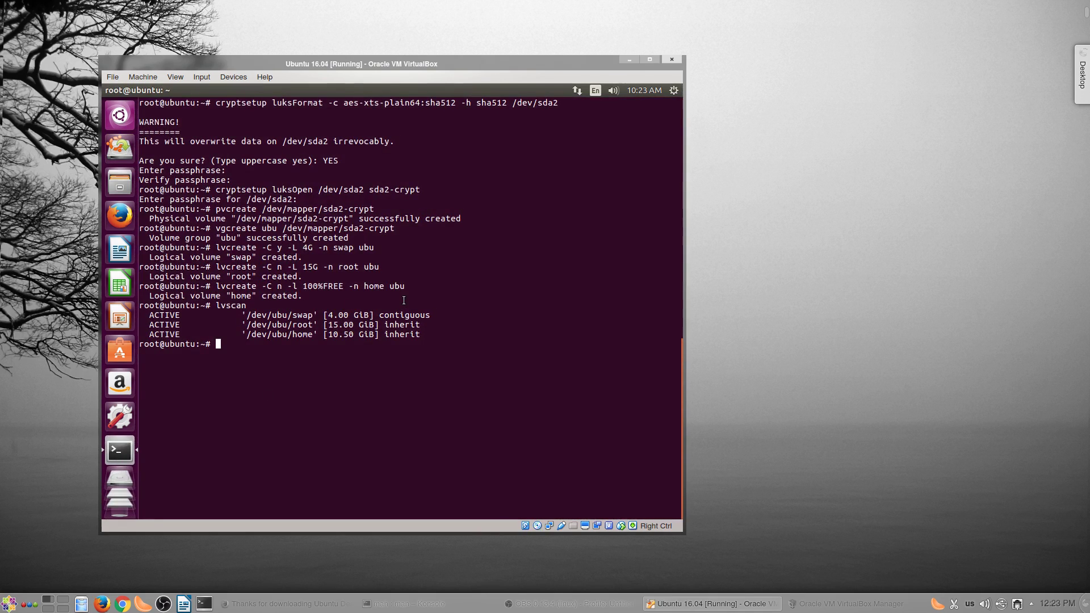
- Clear the screen, then list the mounted filesystems and the /dev/mapper volumes
{"action": "key", "text": "ctrl+l"}
{"action": "type", "text": "mount"}
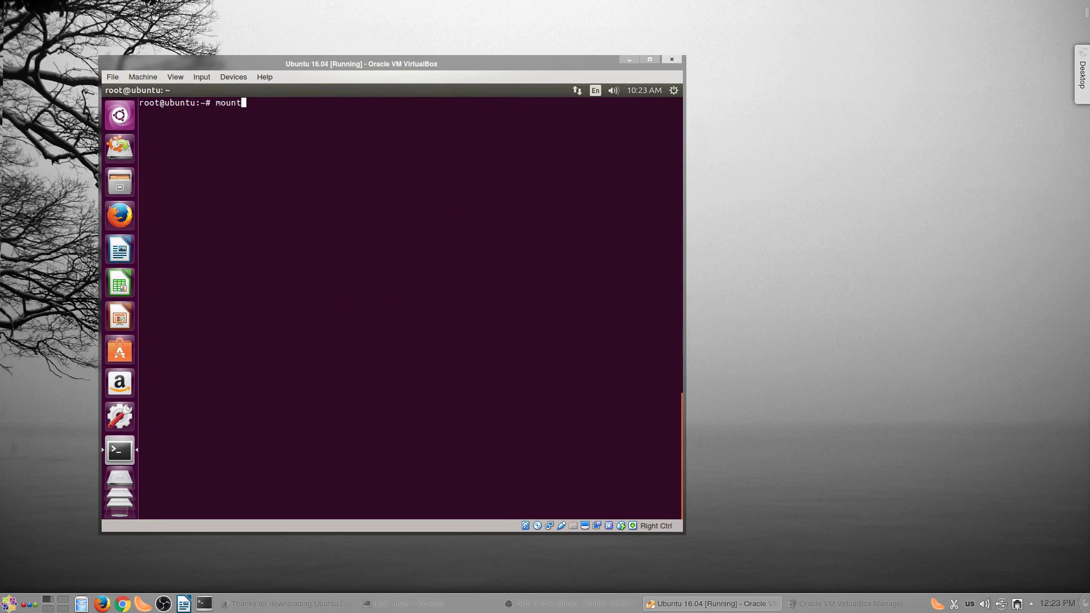
{"action": "key", "text": "Return"}
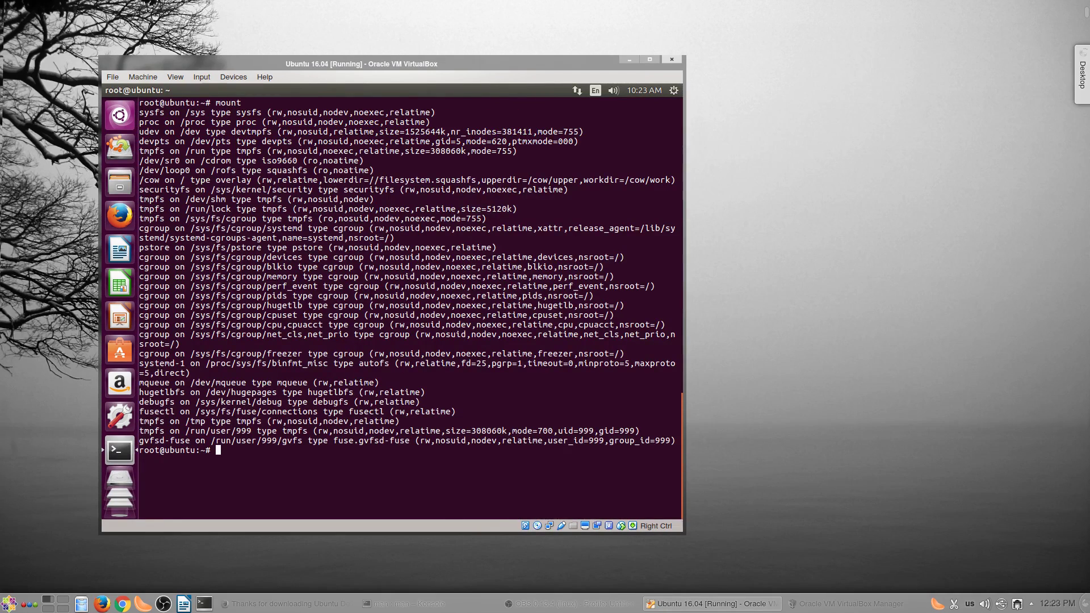
{"action": "type", "text": "ls /d"}
{"action": "type", "text": "ev/mapper/"}
{"action": "key", "text": "Return"}
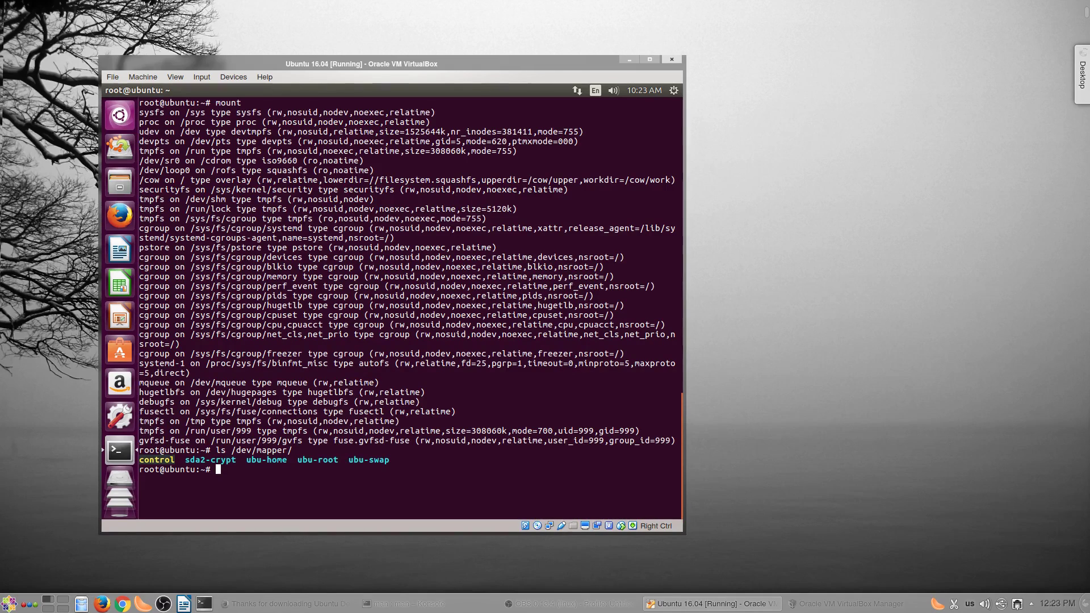
{"action": "type", "text": "mount "}
{"action": "type", "text": "/dev/"}
{"action": "type", "text": "mapper/ubu"}
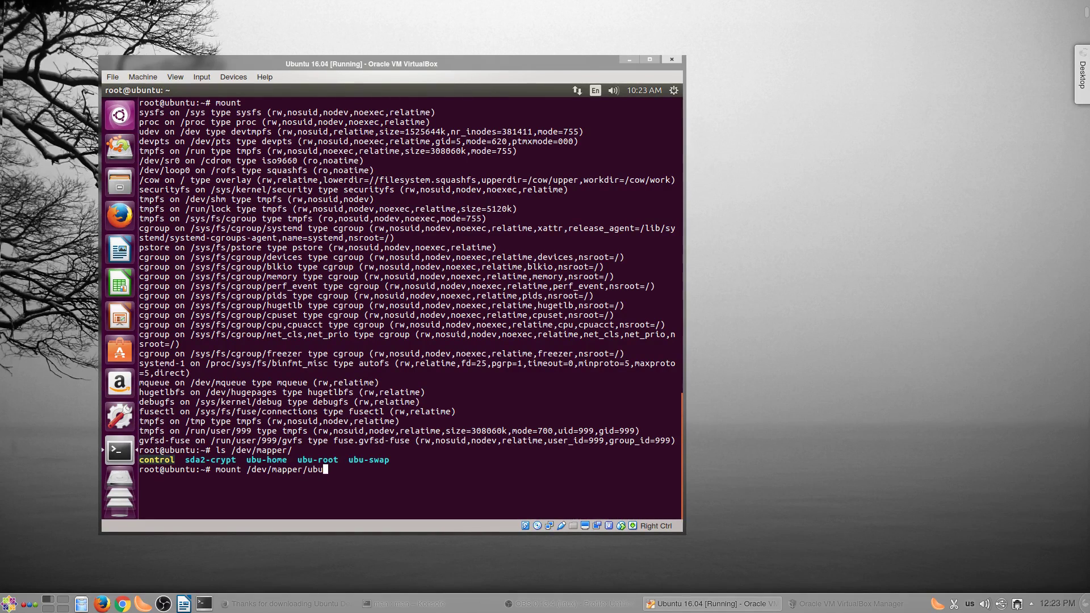
{"action": "type", "text": "-root /mnt"}
- Mount /dev/mapper/ubu-root at /mnt and /dev/sda1 at /mnt/boot, then cd into /mnt
{"action": "key", "text": "Return"}
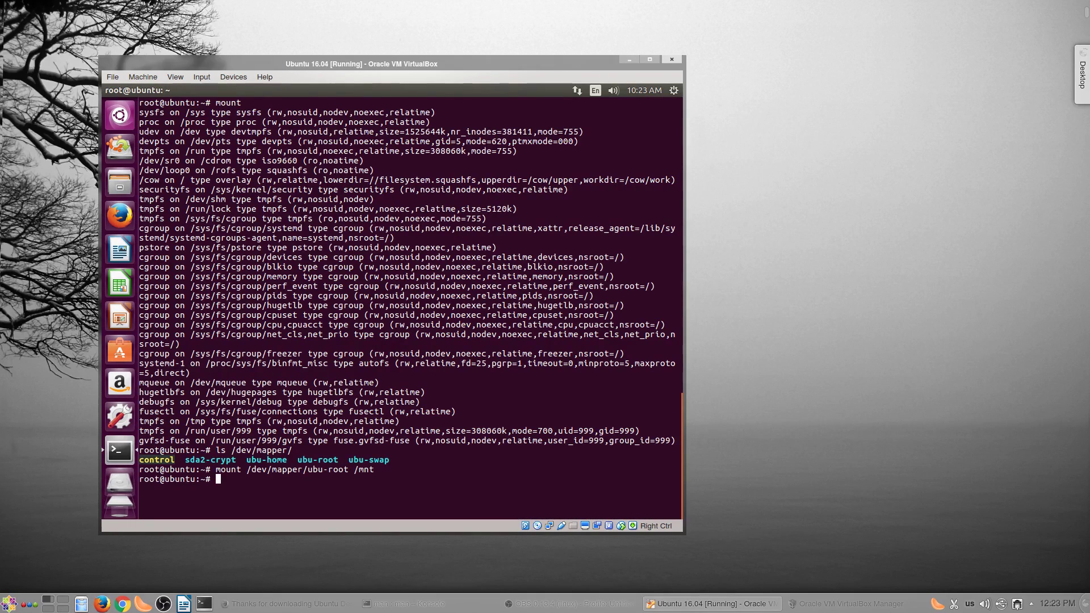
{"action": "type", "text": "mount /dev/sda"}
{"action": "type", "text": "1 /mnt/bo"}
{"action": "type", "text": "ot"}
{"action": "key", "text": "Return"}
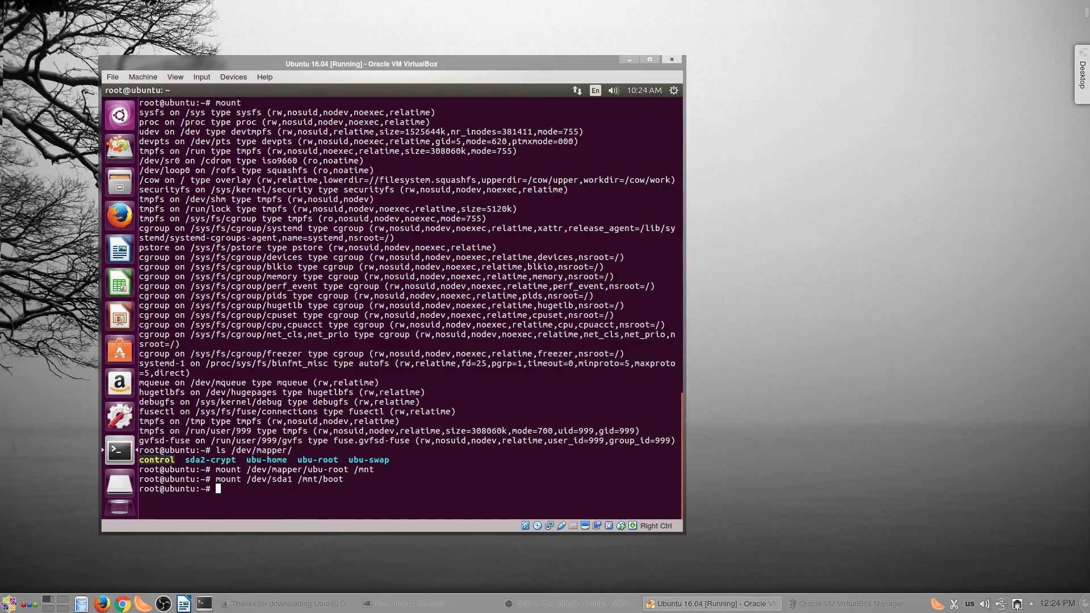
{"action": "type", "text": "mount /"}
{"action": "key", "text": "BackSpace"}
{"action": "key", "text": "BackSpace"}
{"action": "key", "text": "BackSpace"}
{"action": "key", "text": "BackSpace"}
{"action": "key", "text": "BackSpace"}
{"action": "type", "text": "cd /mnt"}
{"action": "key", "text": "Return"}
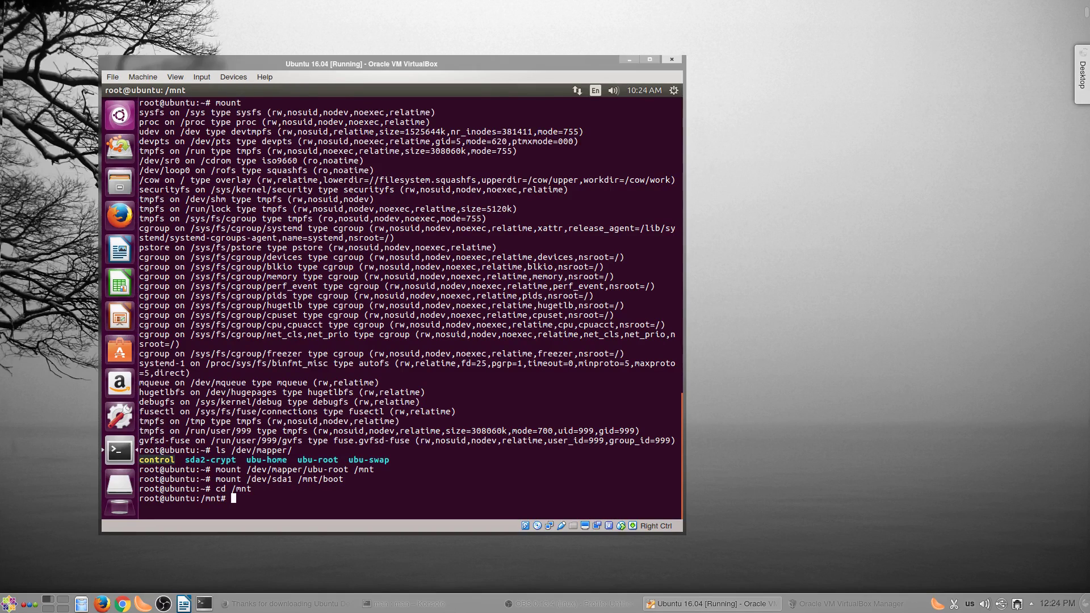
{"action": "key", "text": "ctrl+l"}
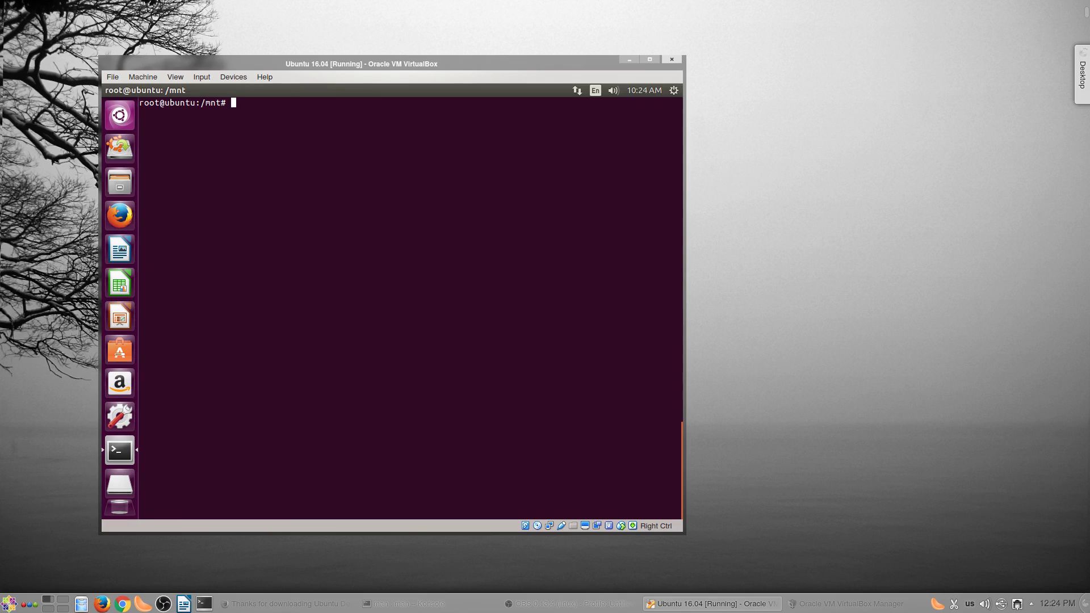
{"action": "type", "text": "mou"}
{"action": "type", "text": "nt --rbind "}
{"action": "type", "text": "/dev dev"}
- Rbind-mount /dev, /sys and /run into dev, sys and run under /mnt
{"action": "key", "text": "Return"}
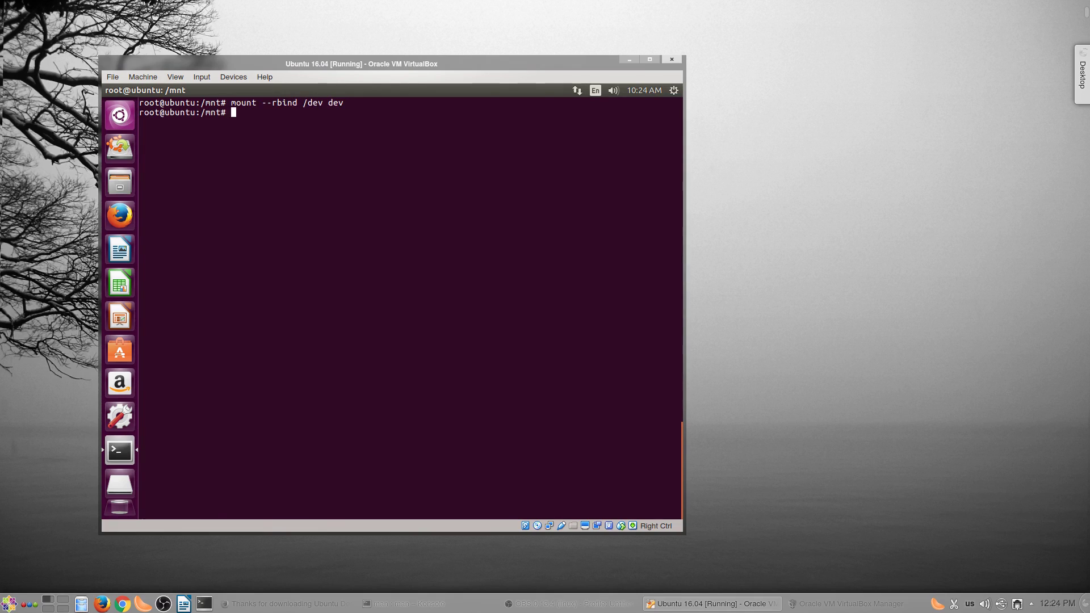
{"action": "key", "text": "Up"}
{"action": "key", "text": "BackSpace"}
{"action": "key", "text": "BackSpace"}
{"action": "key", "text": "BackSpace"}
{"action": "key", "text": "BackSpace"}
{"action": "key", "text": "BackSpace"}
{"action": "key", "text": "BackSpace"}
{"action": "type", "text": "sys sys"}
{"action": "key", "text": "Return"}
{"action": "key", "text": "Up"}
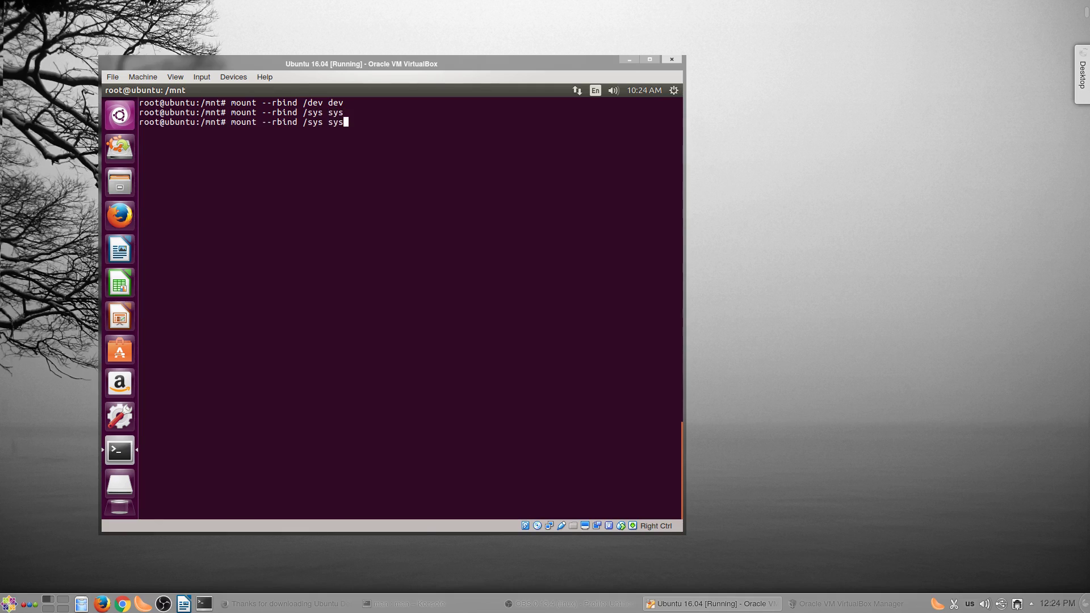
{"action": "key", "text": "BackSpace"}
{"action": "key", "text": "BackSpace"}
{"action": "key", "text": "BackSpace"}
{"action": "key", "text": "BackSpace"}
{"action": "key", "text": "BackSpace"}
{"action": "key", "text": "BackSpace"}
{"action": "key", "text": "BackSpace"}
{"action": "type", "text": "ru"}
{"action": "type", "text": "n run"}
{"action": "key", "text": "Return"}
- Bind-mount /proc into proc by editing the recalled rbind command
{"action": "key", "text": "Up"}
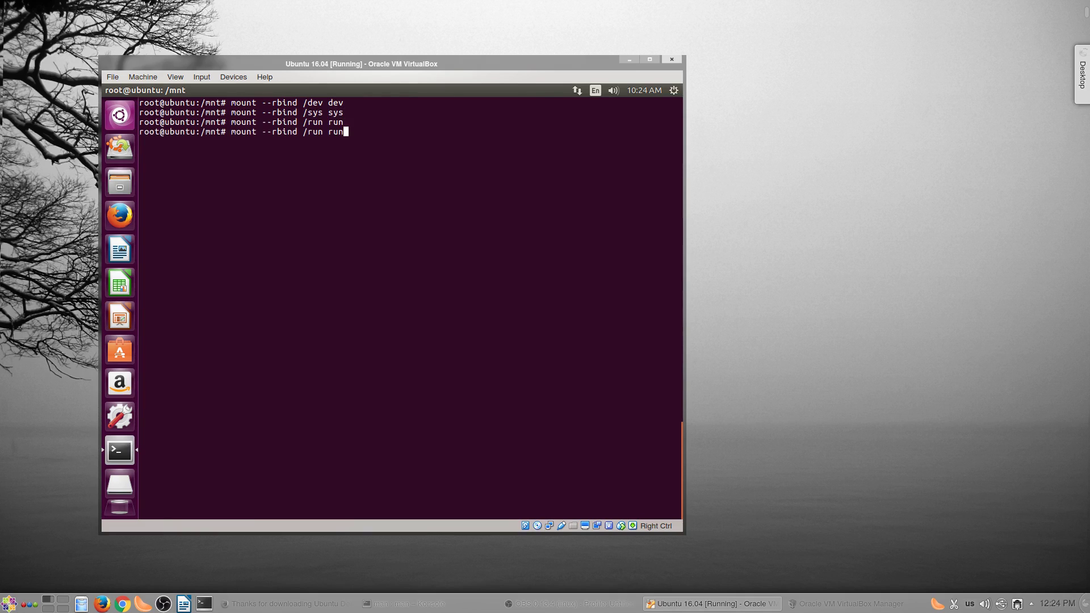
{"action": "key", "text": "Left"}
{"action": "key", "text": "Left"}
{"action": "key", "text": "Left"}
{"action": "key", "text": "Left"}
{"action": "key", "text": "BackSpace"}
{"action": "key", "text": "Right"}
{"action": "key", "text": "Right"}
{"action": "key", "text": "Right"}
{"action": "key", "text": "Right"}
{"action": "key", "text": "BackSpace"}
{"action": "key", "text": "BackSpace"}
{"action": "key", "text": "BackSpace"}
{"action": "key", "text": "BackSpace"}
{"action": "key", "text": "BackSpace"}
{"action": "key", "text": "BackSpace"}
{"action": "type", "text": "proc"}
{"action": "type", "text": " proc"}
{"action": "key", "text": "Return"}
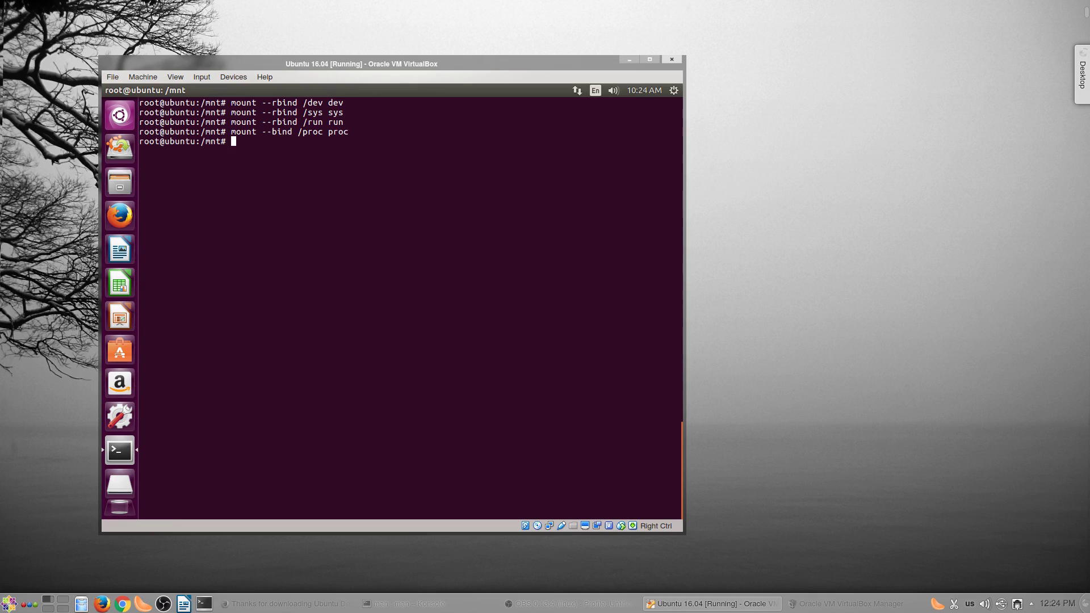
{"action": "type", "text": "chroot "}
{"action": "type", "text": "."}
{"action": "type", "text": " /bi"}
{"action": "type", "text": "n/bash -l"}
- Chroot into /mnt with 'chroot . /bin/bash -l' and clear the screen
{"action": "key", "text": "Return"}
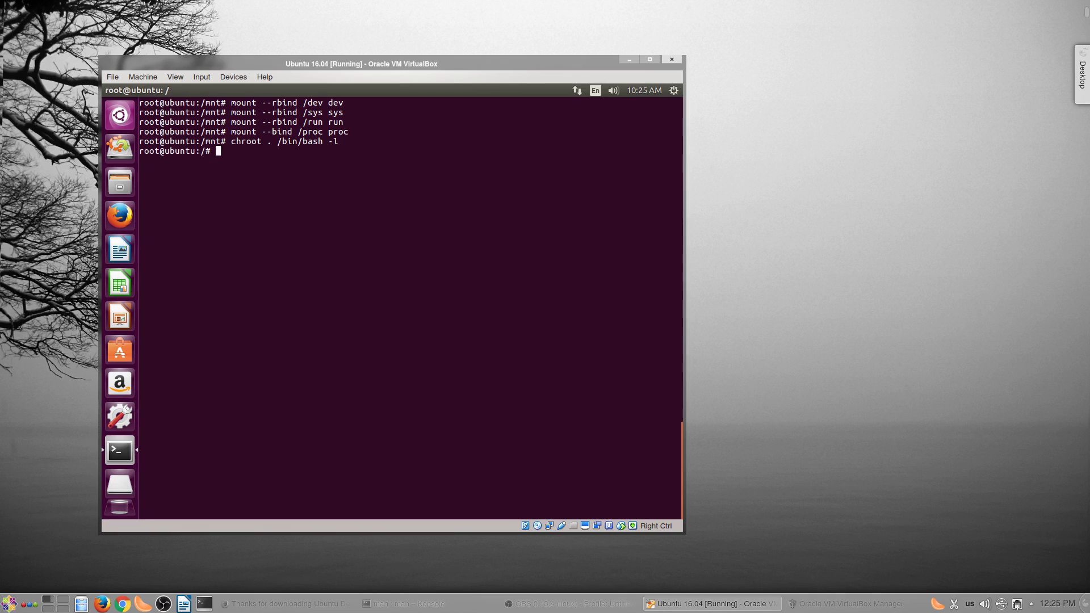
{"action": "key", "text": "ctrl+l"}
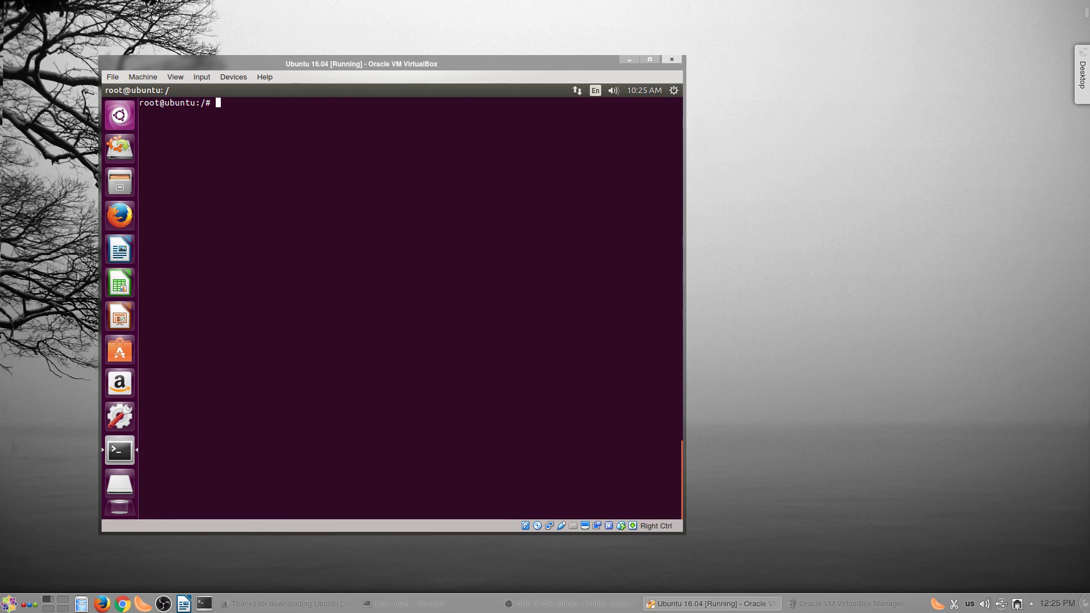
{"action": "type", "text": "vi /e"}
{"action": "type", "text": "tc/cryp"}
{"action": "type", "text": "t"}
- Create /etc/crypttab in vi with the entry 'sda2-crypt' and open a second terminal tab
{"action": "key", "text": "Tab"}
{"action": "key", "text": "Return"}
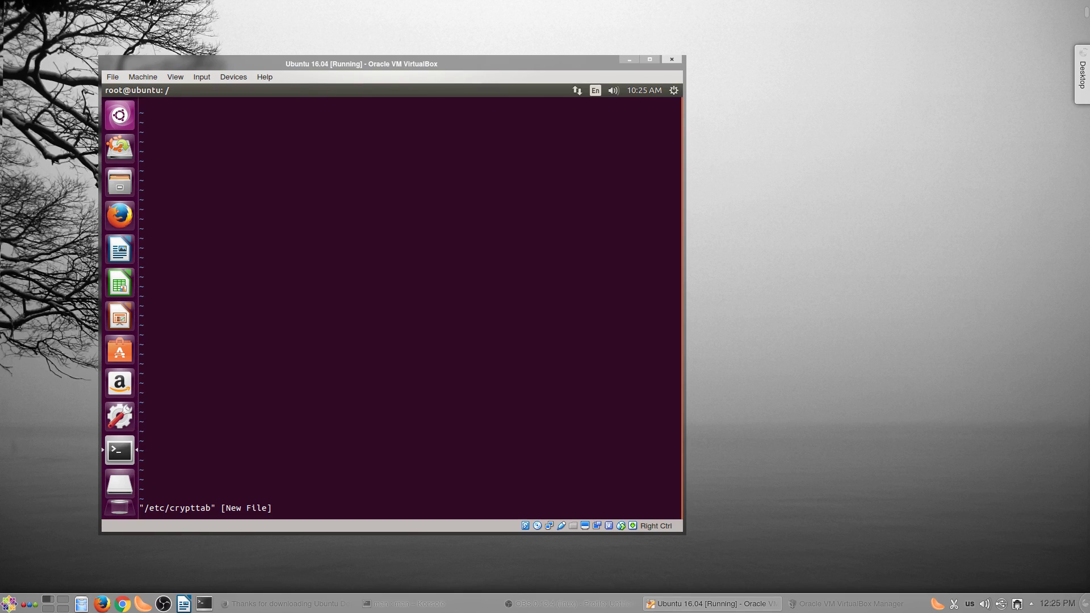
{"action": "type", "text": "sda2"}
{"action": "type", "text": "-crypt"}
{"action": "key", "text": "ctrl+shift+t"}
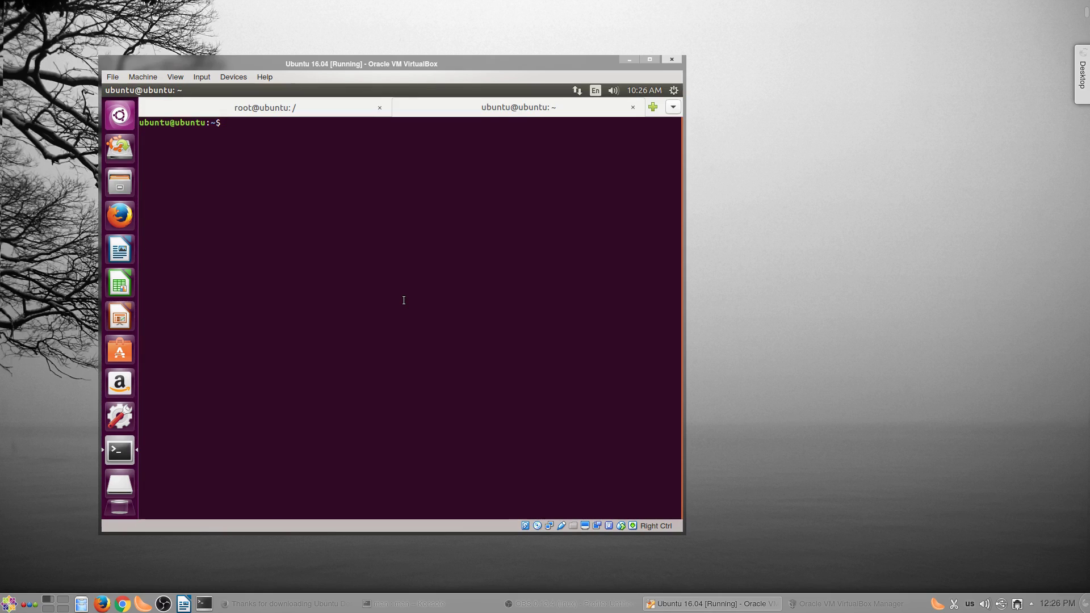
{"action": "type", "text": "blkid"}
- Run blkid and paste sda2's UUID after sda2-crypt in crypttab
{"action": "key", "text": "Return"}
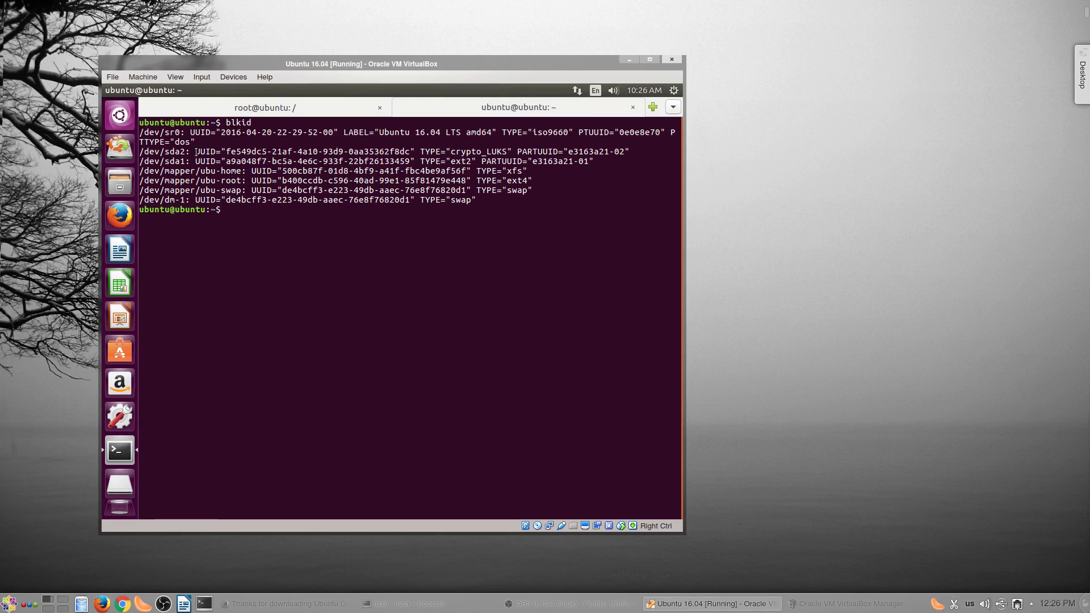
{"action": "left_click_drag", "start_coordinate": [197, 151], "coordinate": [417, 151]}
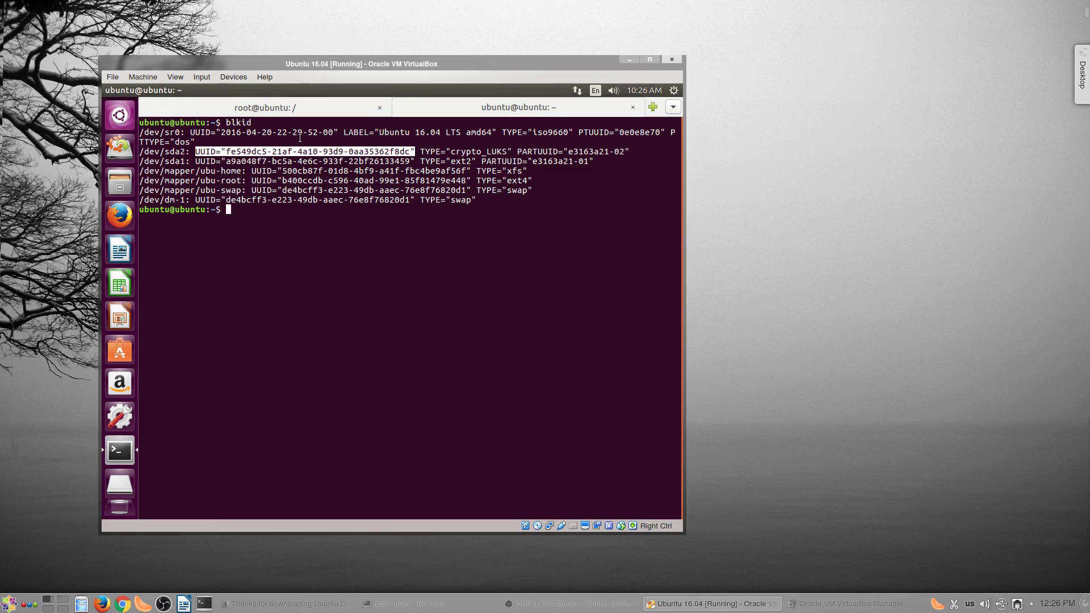
{"action": "left_click", "coordinate": [285, 105]}
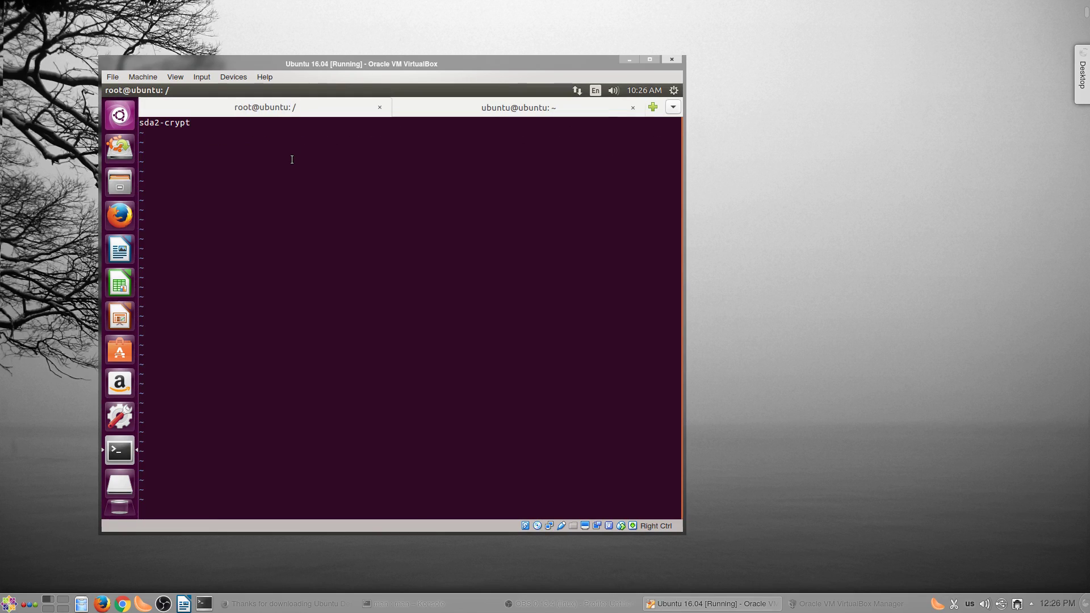
{"action": "key", "text": "Tab"}
{"action": "middle_click", "coordinate": [292, 159]}
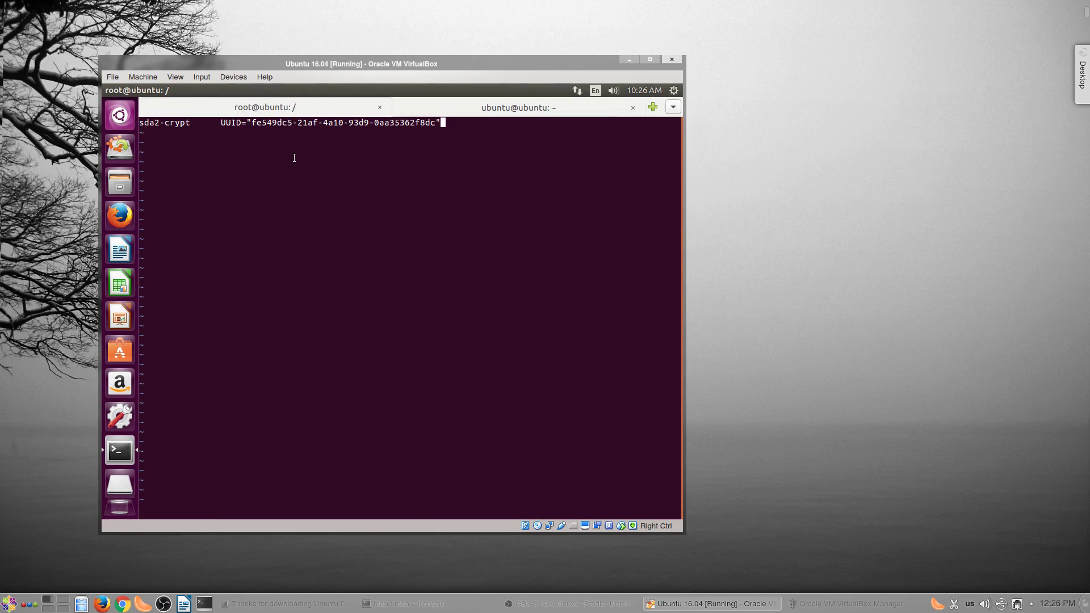
{"action": "key", "text": "Left"}
{"action": "key", "text": "Left"}
{"action": "key", "text": "Left"}
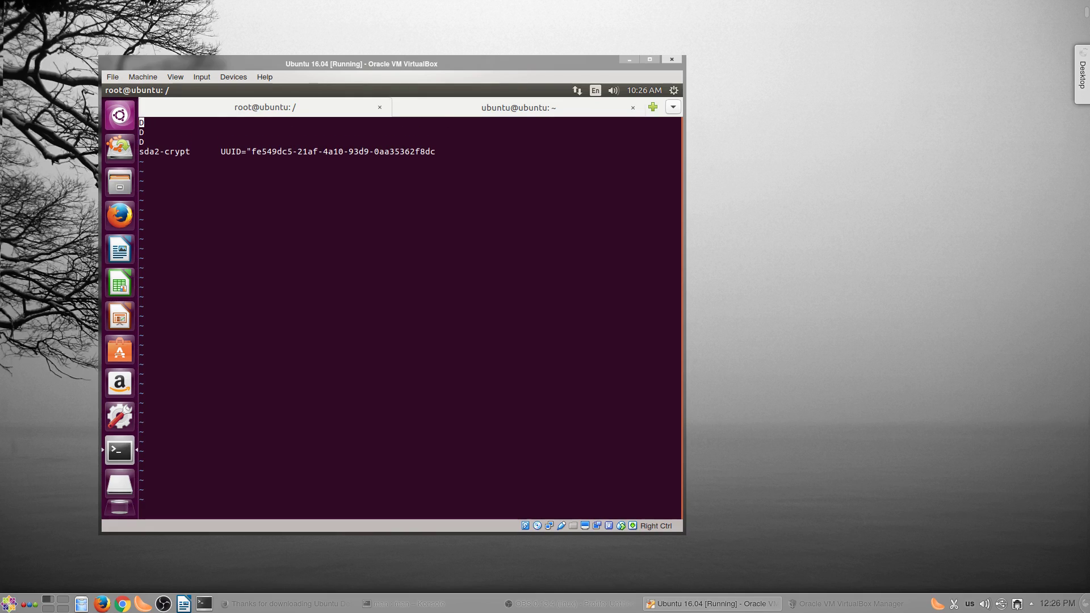
{"action": "key", "text": "d"}
{"action": "key", "text": "d"}
{"action": "key", "text": "d"}
{"action": "key", "text": "d"}
{"action": "key", "text": "d"}
{"action": "key", "text": "d"}
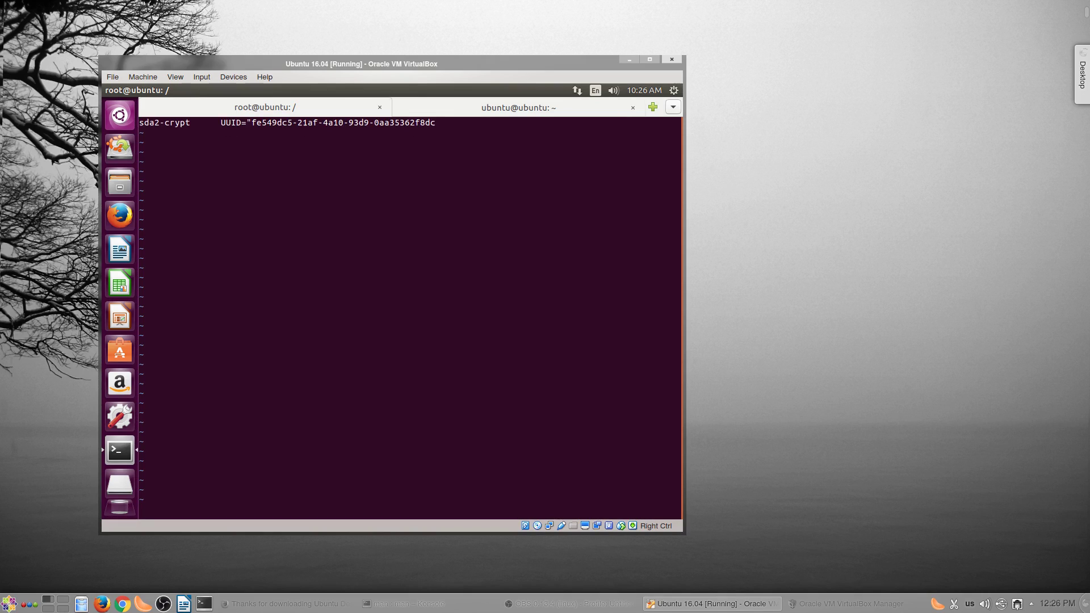
- Remove the stray quote after UUID= and add the 'none' keyfile column
{"action": "key", "text": "Right"}
{"action": "key", "text": "Right"}
{"action": "key", "text": "Right"}
{"action": "key", "text": "Right"}
{"action": "key", "text": "Right"}
{"action": "key", "text": "Right"}
{"action": "key", "text": "Right"}
{"action": "key", "text": "Right"}
{"action": "key", "text": "x"}
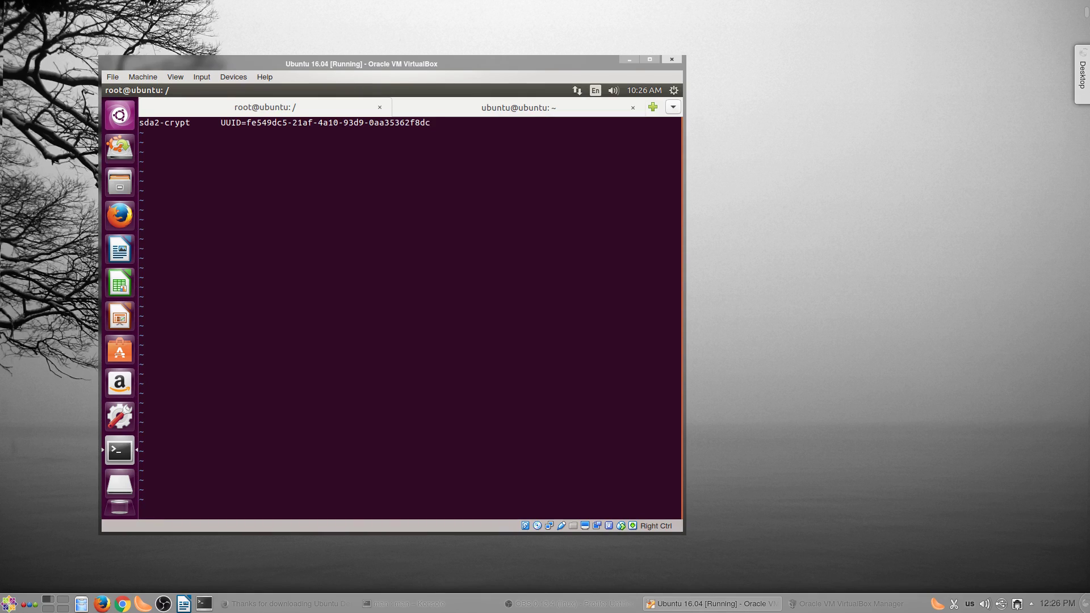
{"action": "key", "text": "Tab"}
{"action": "type", "text": "none"}
{"action": "key", "text": "Tab"}
{"action": "type", "text": "luks"}
{"action": "type", "text": ",allow"}
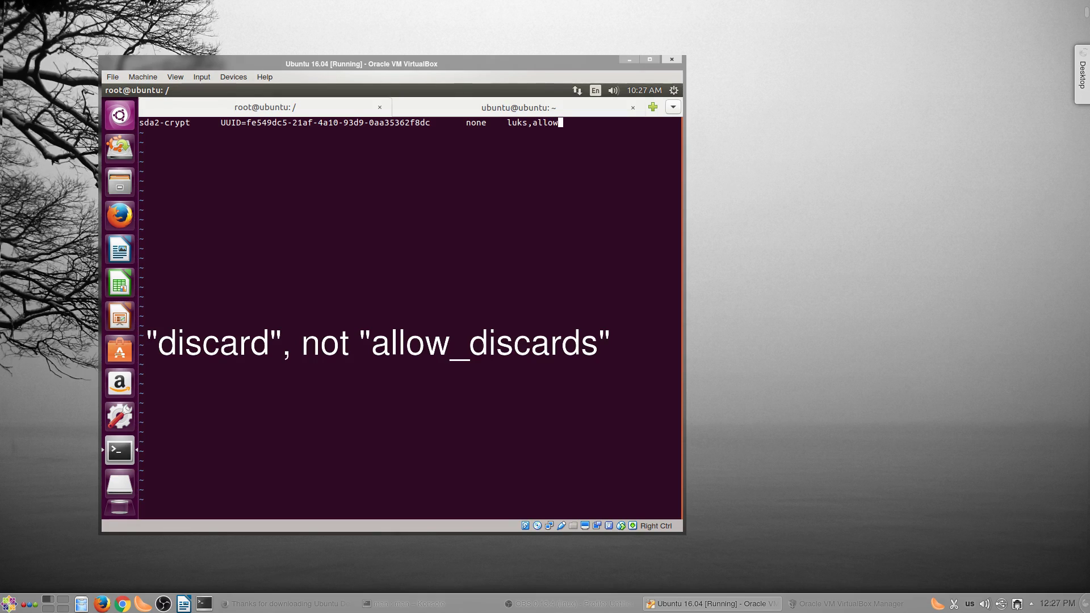
{"action": "type", "text": "_discards"}
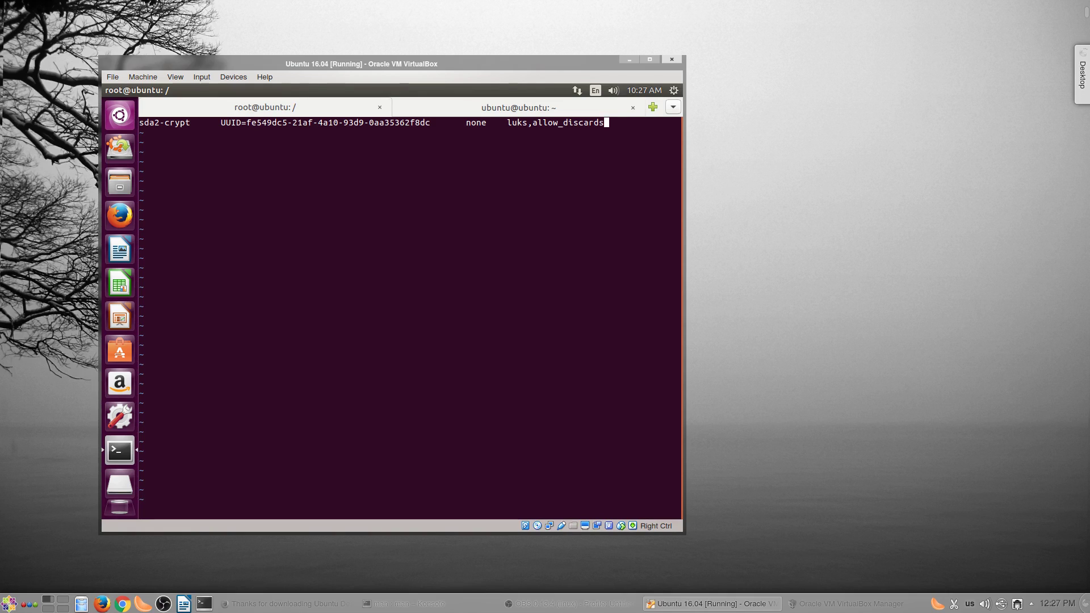
{"action": "type", "text": "h"}
- Trim the options down to 'luks' and save crypttab with :wq
{"action": "key", "text": "x"}
{"action": "key", "text": "x"}
{"action": "key", "text": "h"}
{"action": "key", "text": "h"}
{"action": "key", "text": "h"}
{"action": "key", "text": "h"}
{"action": "key", "text": "h"}
{"action": "key", "text": "h"}
{"action": "key", "text": "h"}
{"action": "key", "text": "h"}
{"action": "key", "text": "h"}
{"action": "key", "text": "x"}
{"action": "key", "text": "x"}
{"action": "key", "text": "x"}
{"action": "key", "text": "x"}
{"action": "key", "text": "x"}
{"action": "key", "text": "x"}
{"action": "key", "text": "x"}
{"action": "key", "text": "x"}
{"action": "key", "text": "x"}
{"action": "key", "text": "x"}
{"action": "key", "text": "x"}
{"action": "key", "text": "x"}
{"action": "key", "text": "x"}
{"action": "key", "text": "x"}
{"action": "type", "text": "aks"}
{"action": "key", "text": "Escape"}
{"action": "type", "text": ":wq"}
{"action": "key", "text": "Return"}
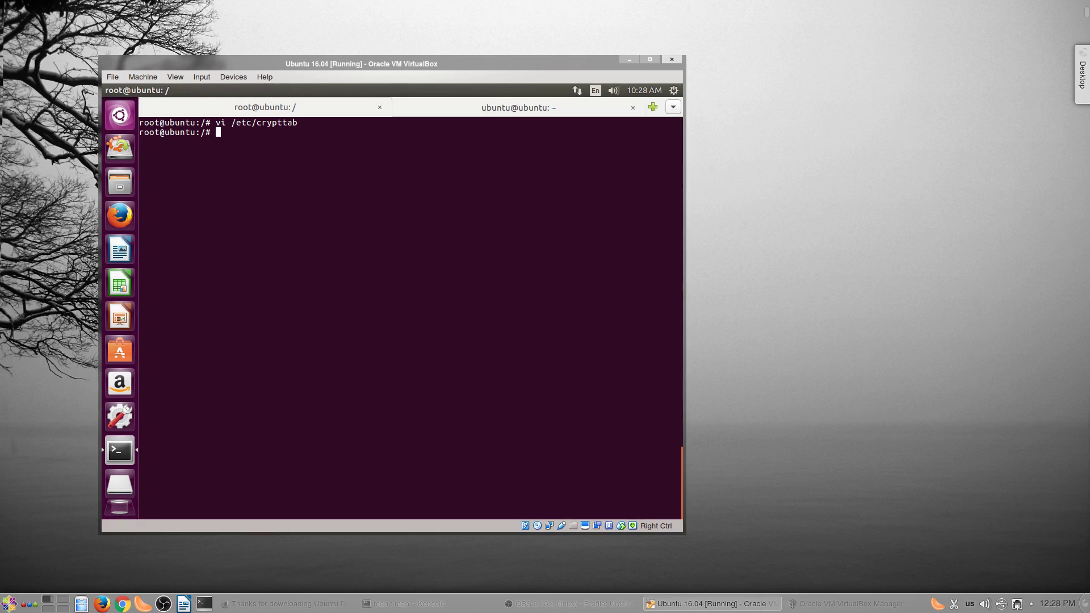
{"action": "type", "text": "update"}
{"action": "type", "text": "-initramfs "}
{"action": "type", "text": "-u"}
- Rebuild the initramfs, reinstall GRUB on /dev/sda with --recheck, and regenerate /boot/grub/grub.cfg
{"action": "key", "text": "Return"}
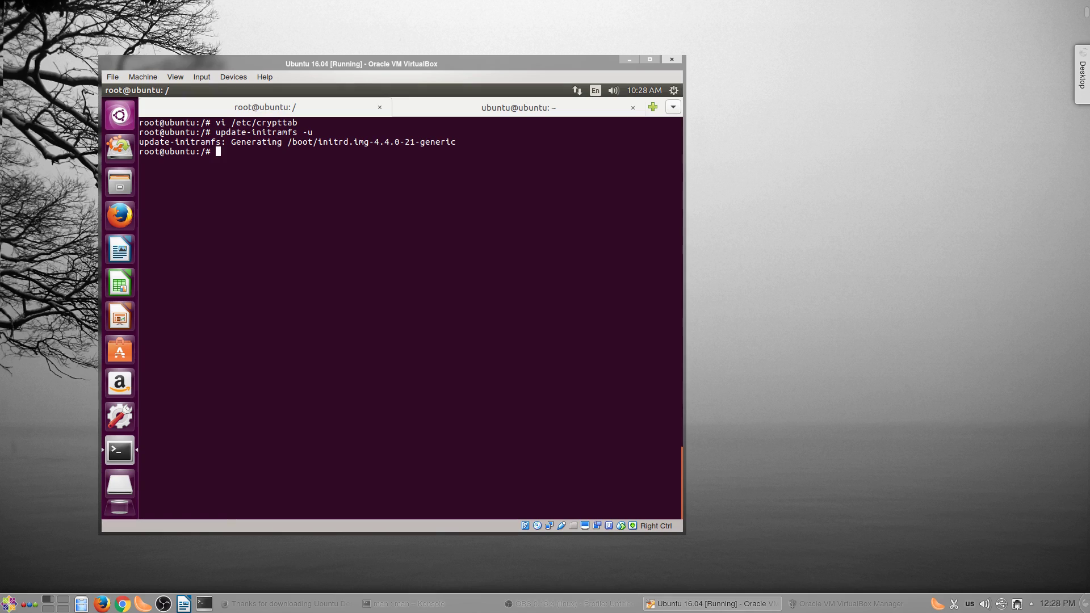
{"action": "type", "text": "grub"}
{"action": "type", "text": "-ins"}
{"action": "type", "text": "tall --recheck "}
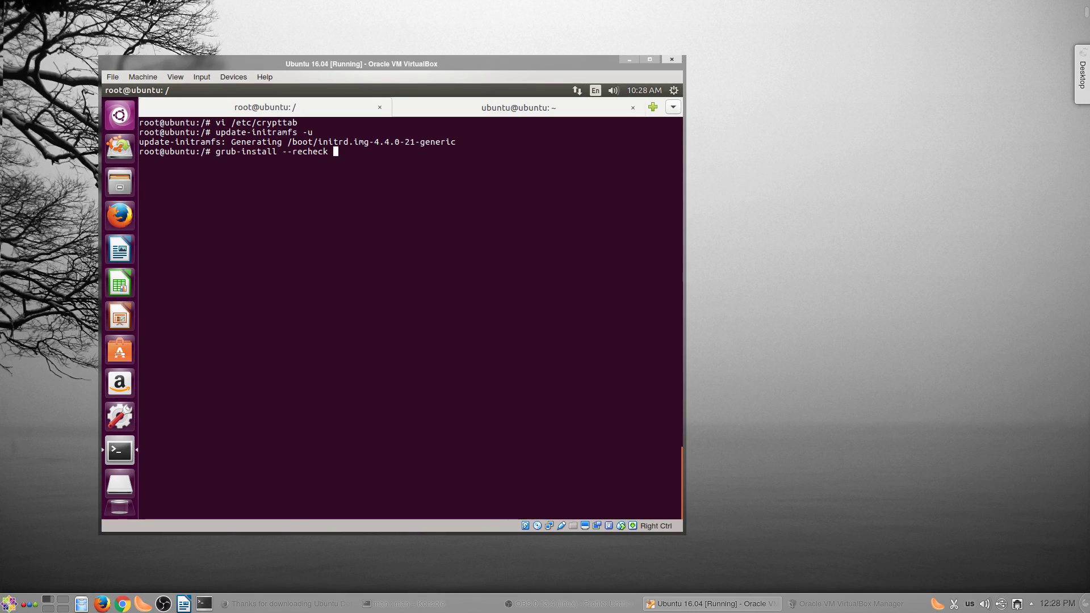
{"action": "type", "text": "/dev/sda"}
{"action": "key", "text": "Return"}
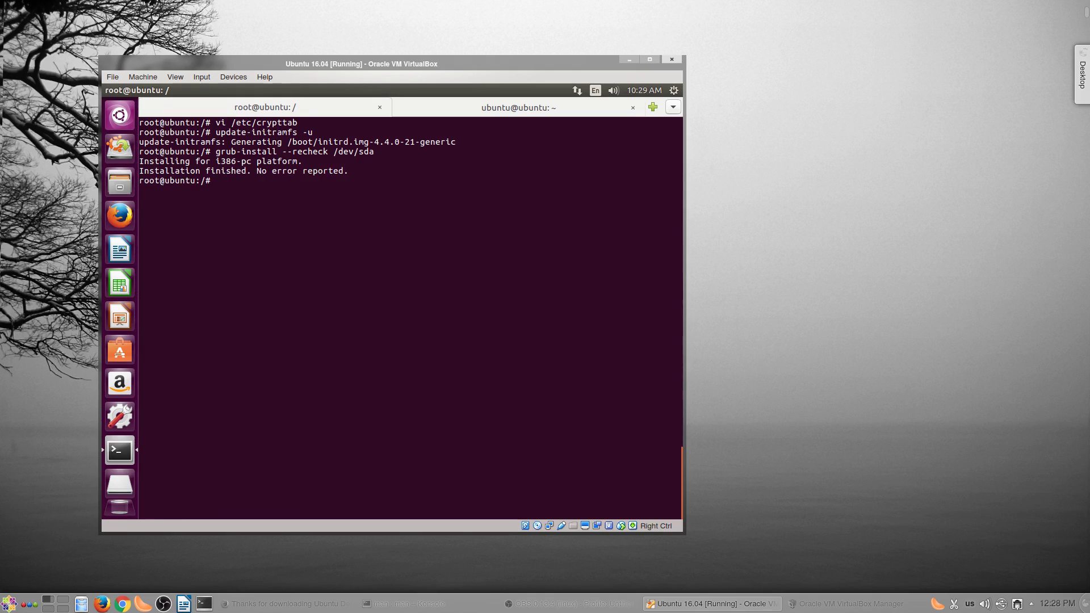
{"action": "type", "text": "g"}
{"action": "key", "text": "BackSpace"}
{"action": "type", "text": "g"}
{"action": "type", "text": "rum"}
{"action": "type", "text": "-mk"}
{"action": "type", "text": "config "}
{"action": "type", "text": "-o /boot"}
{"action": "type", "text": "/grub/"}
{"action": "type", "text": "gru"}
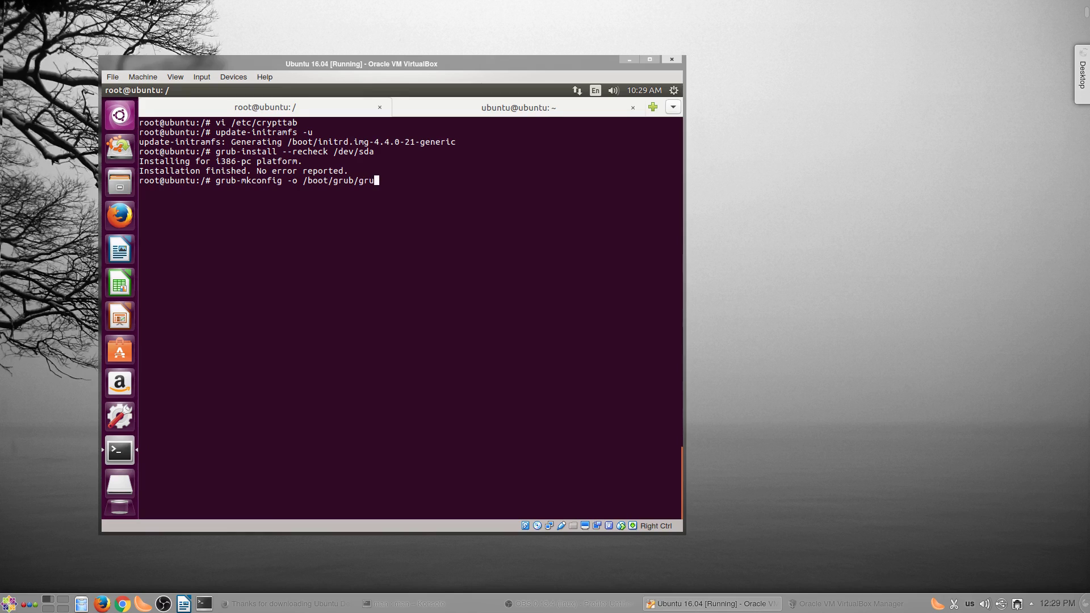
{"action": "type", "text": "b.cfg"}
{"action": "key", "text": "Return"}
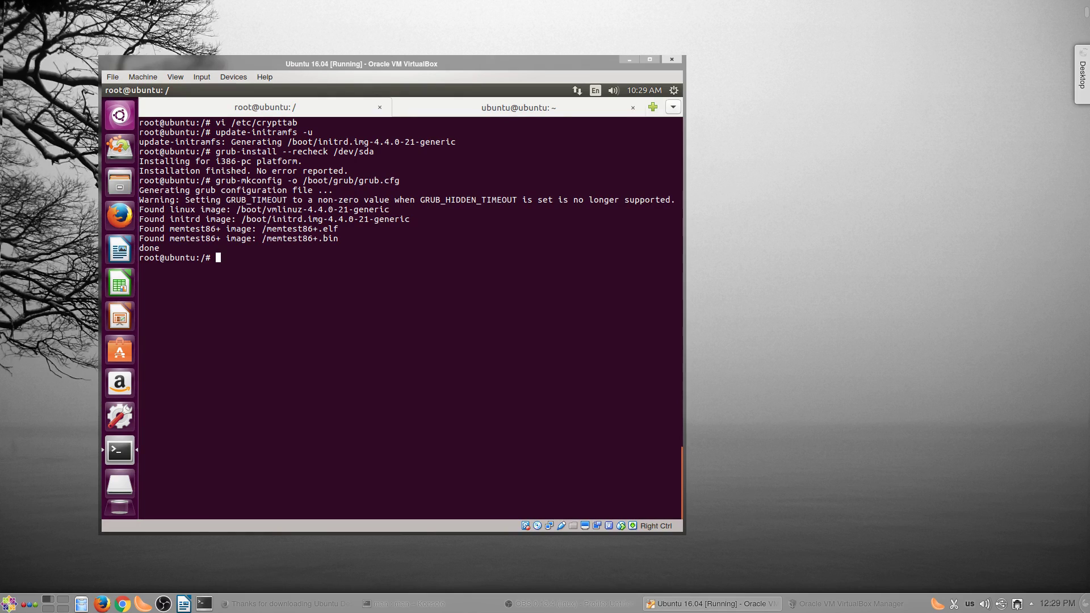
{"action": "type", "text": "ex"}
{"action": "type", "text": "it"}
- Leave the chroot, return home, and lazily unmount /mnt
{"action": "key", "text": "Return"}
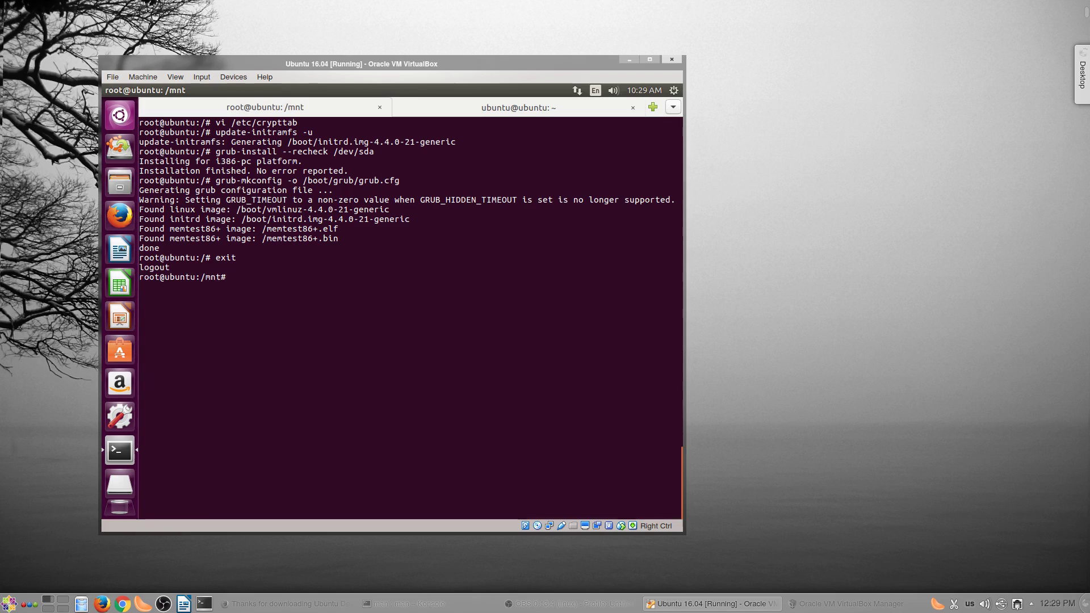
{"action": "type", "text": "cd"}
{"action": "key", "text": "Return"}
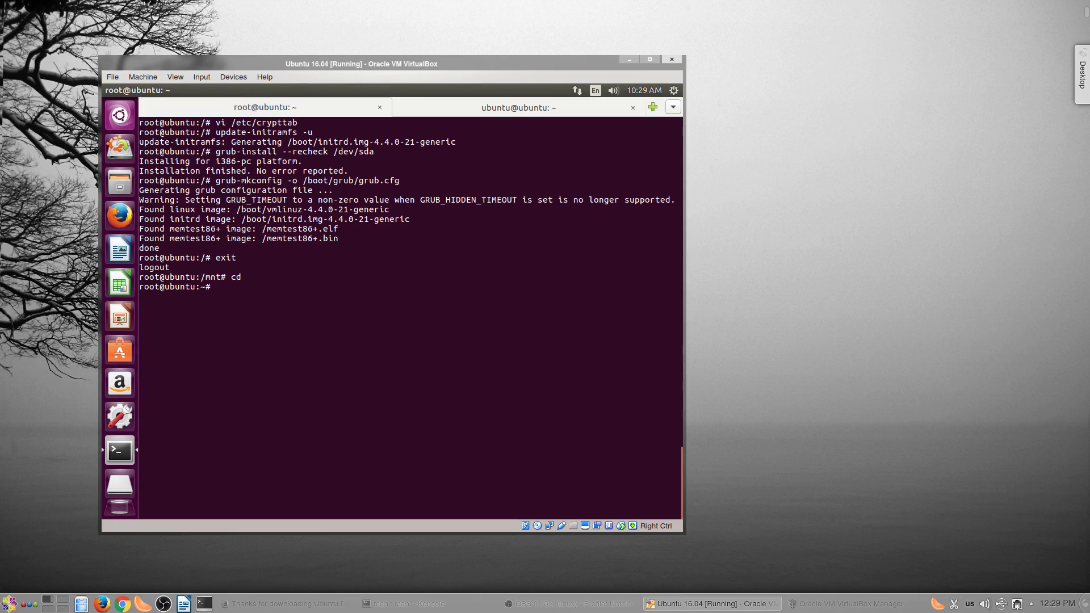
{"action": "type", "text": "um"}
{"action": "type", "text": "ount -l "}
{"action": "type", "text": ","}
{"action": "type", "text": "/mnt"}
{"action": "key", "text": "Return"}
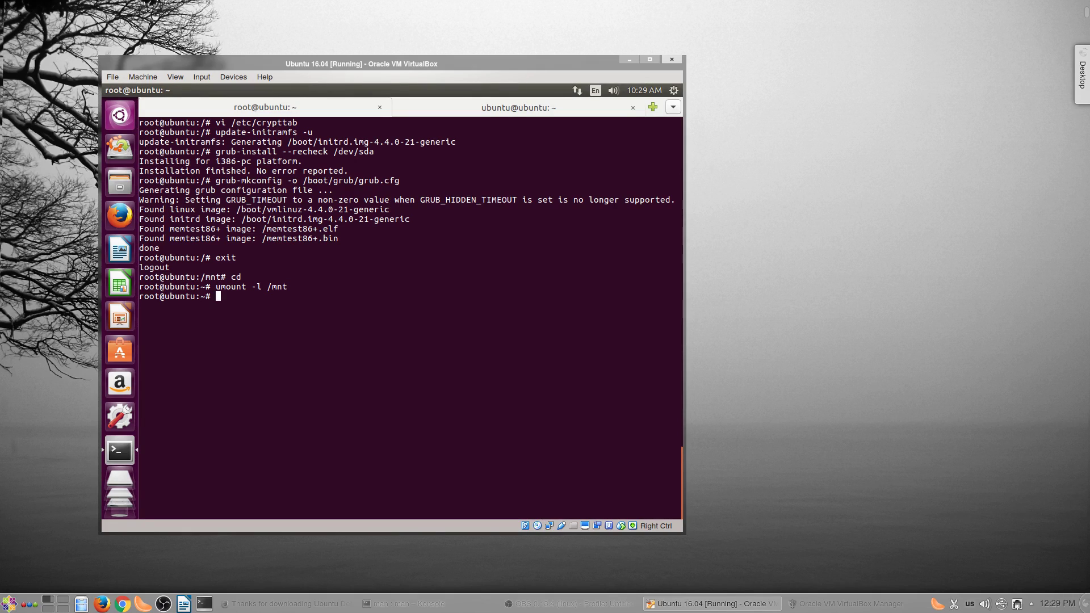
{"action": "type", "text": "sync"}
- Sync pending writes to disk and exit the root shell and both terminal tabs
{"action": "key", "text": "Return"}
{"action": "type", "text": "exit"}
{"action": "key", "text": "Return"}
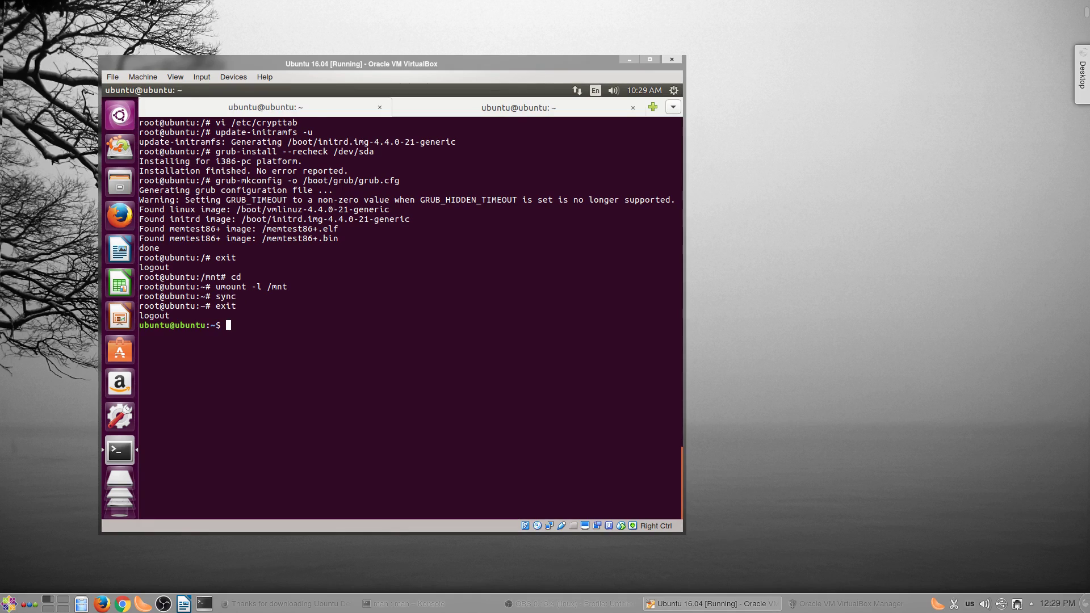
{"action": "type", "text": "exit"}
{"action": "key", "text": "Return"}
{"action": "type", "text": "exit"}
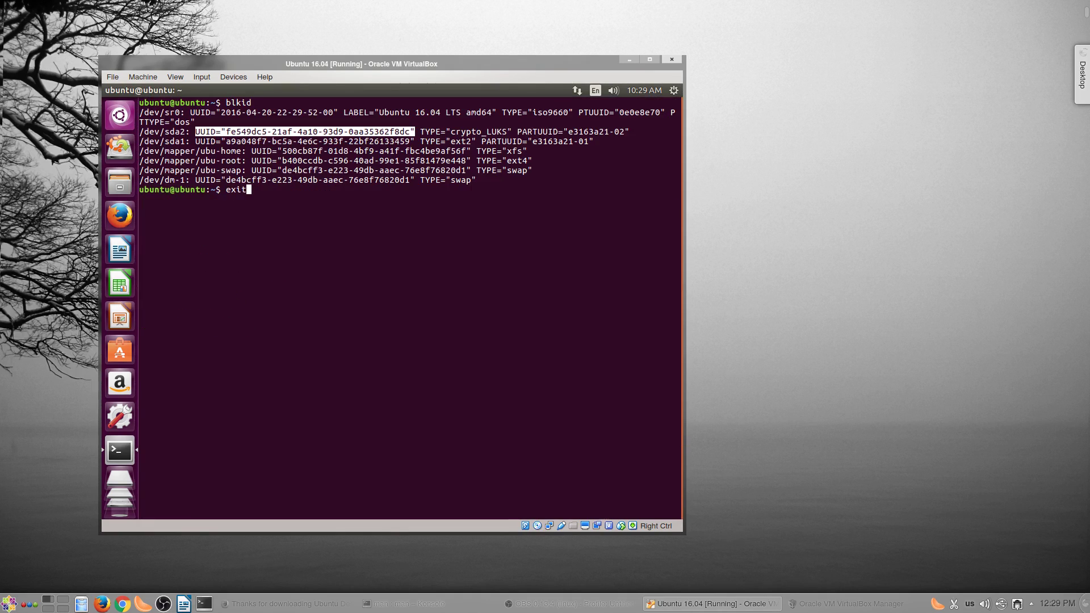
{"action": "key", "text": "Return"}
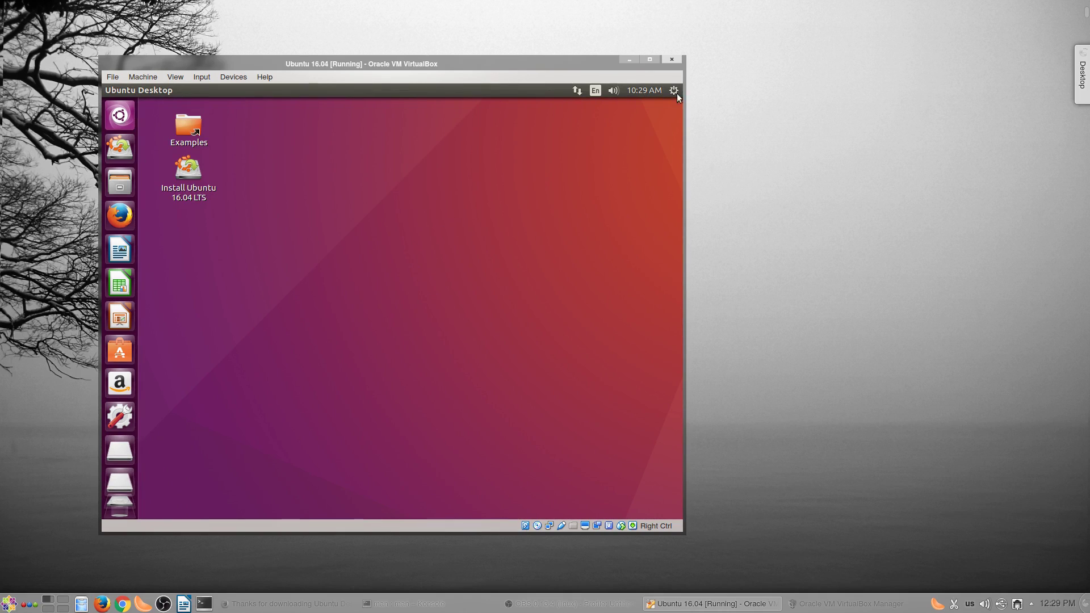
- Restart the live Ubuntu session from the top-panel gear's Shut Down… options
{"action": "left_click", "coordinate": [674, 91]}
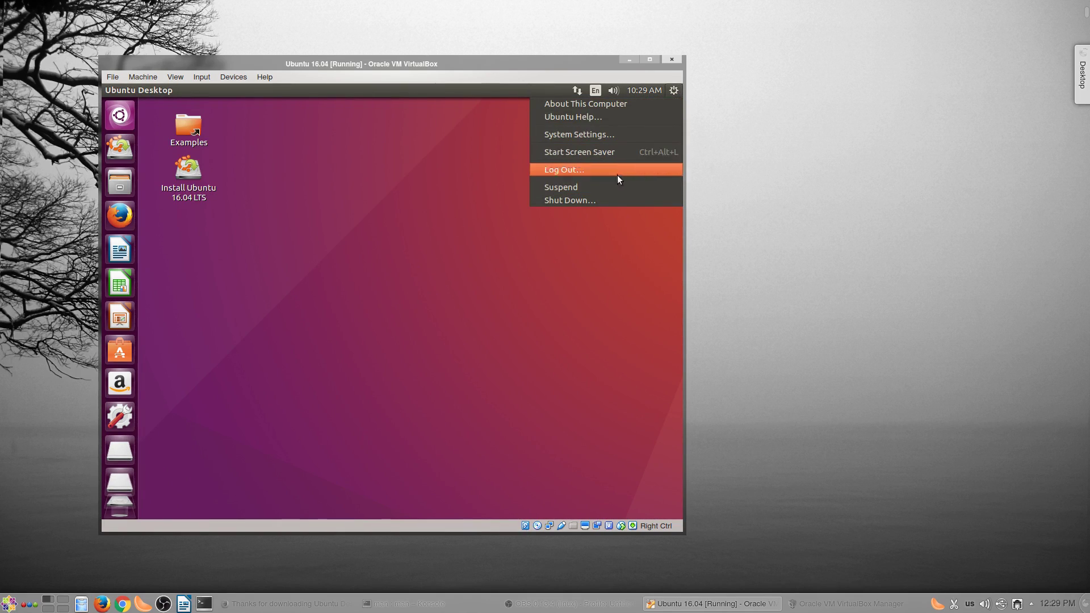
{"action": "left_click", "coordinate": [605, 202]}
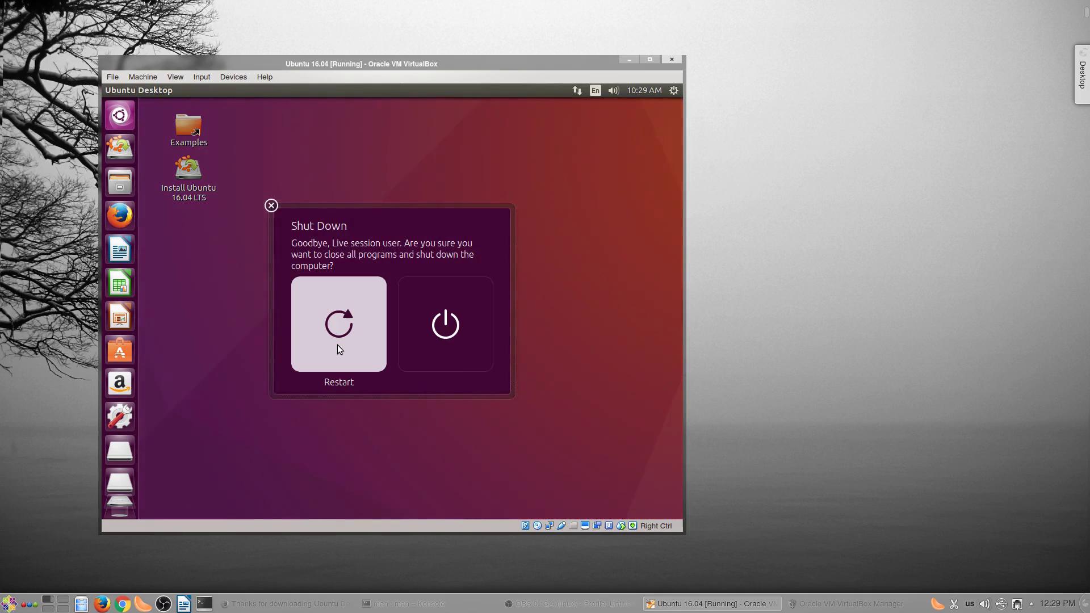
{"action": "left_click", "coordinate": [339, 346]}
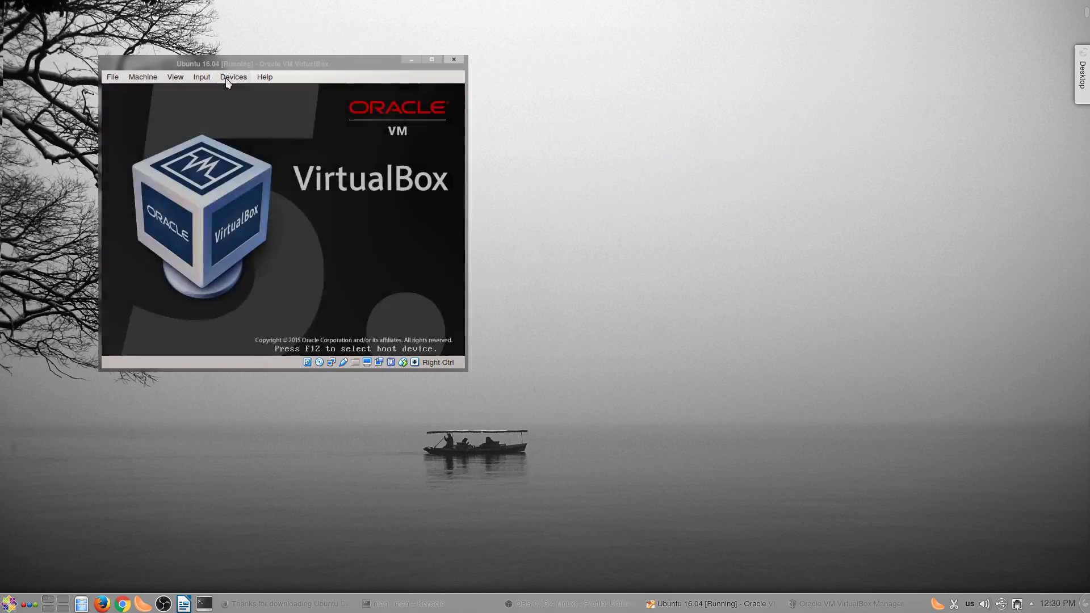
- Eject the live disc from the virtual optical drive and unlock sda2-crypt with its passphrase
{"action": "left_click", "coordinate": [233, 77]}
{"action": "left_click", "coordinate": [418, 128]}
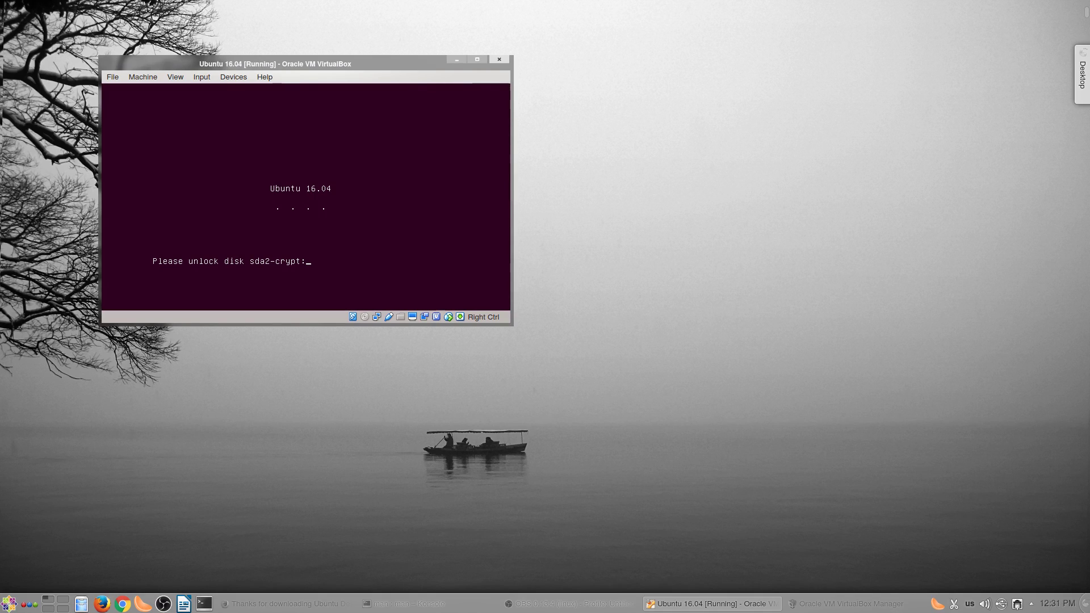
{"action": "type", "text": "******"}
{"action": "key", "text": "Return"}
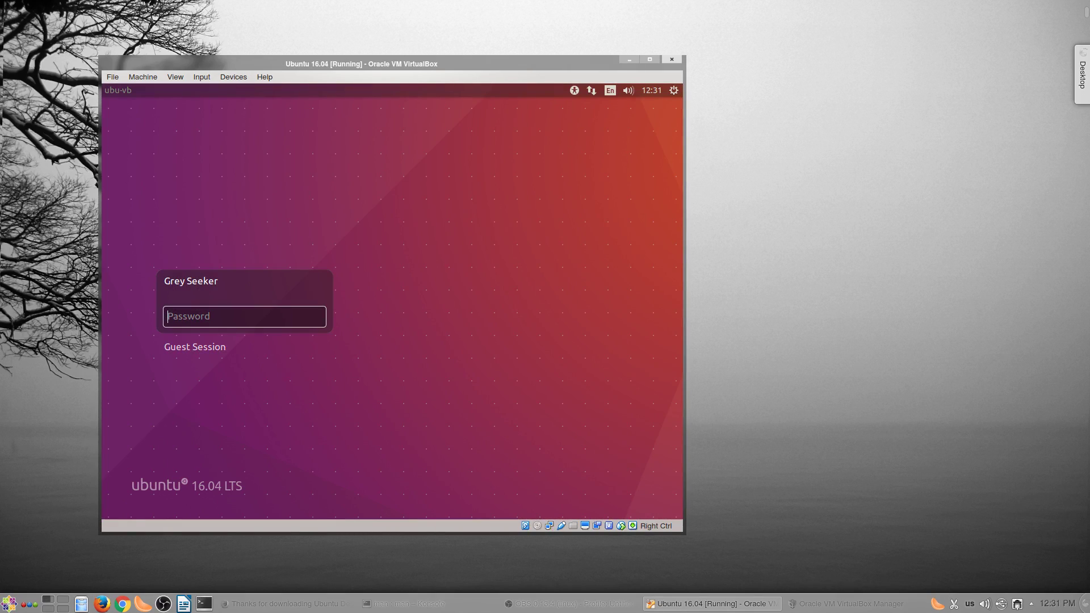
{"action": "type", "text": "******"}
{"action": "type", "text": "******"}
- Submit Grey Seeker's password at the Ubuntu 16.04 login screen
{"action": "key", "text": "Return"}
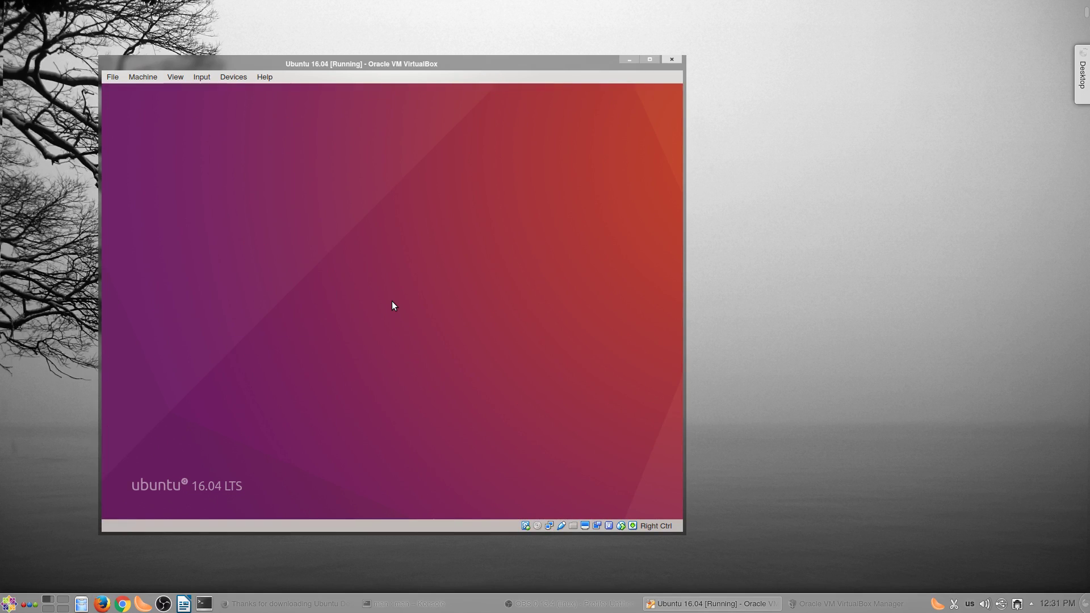